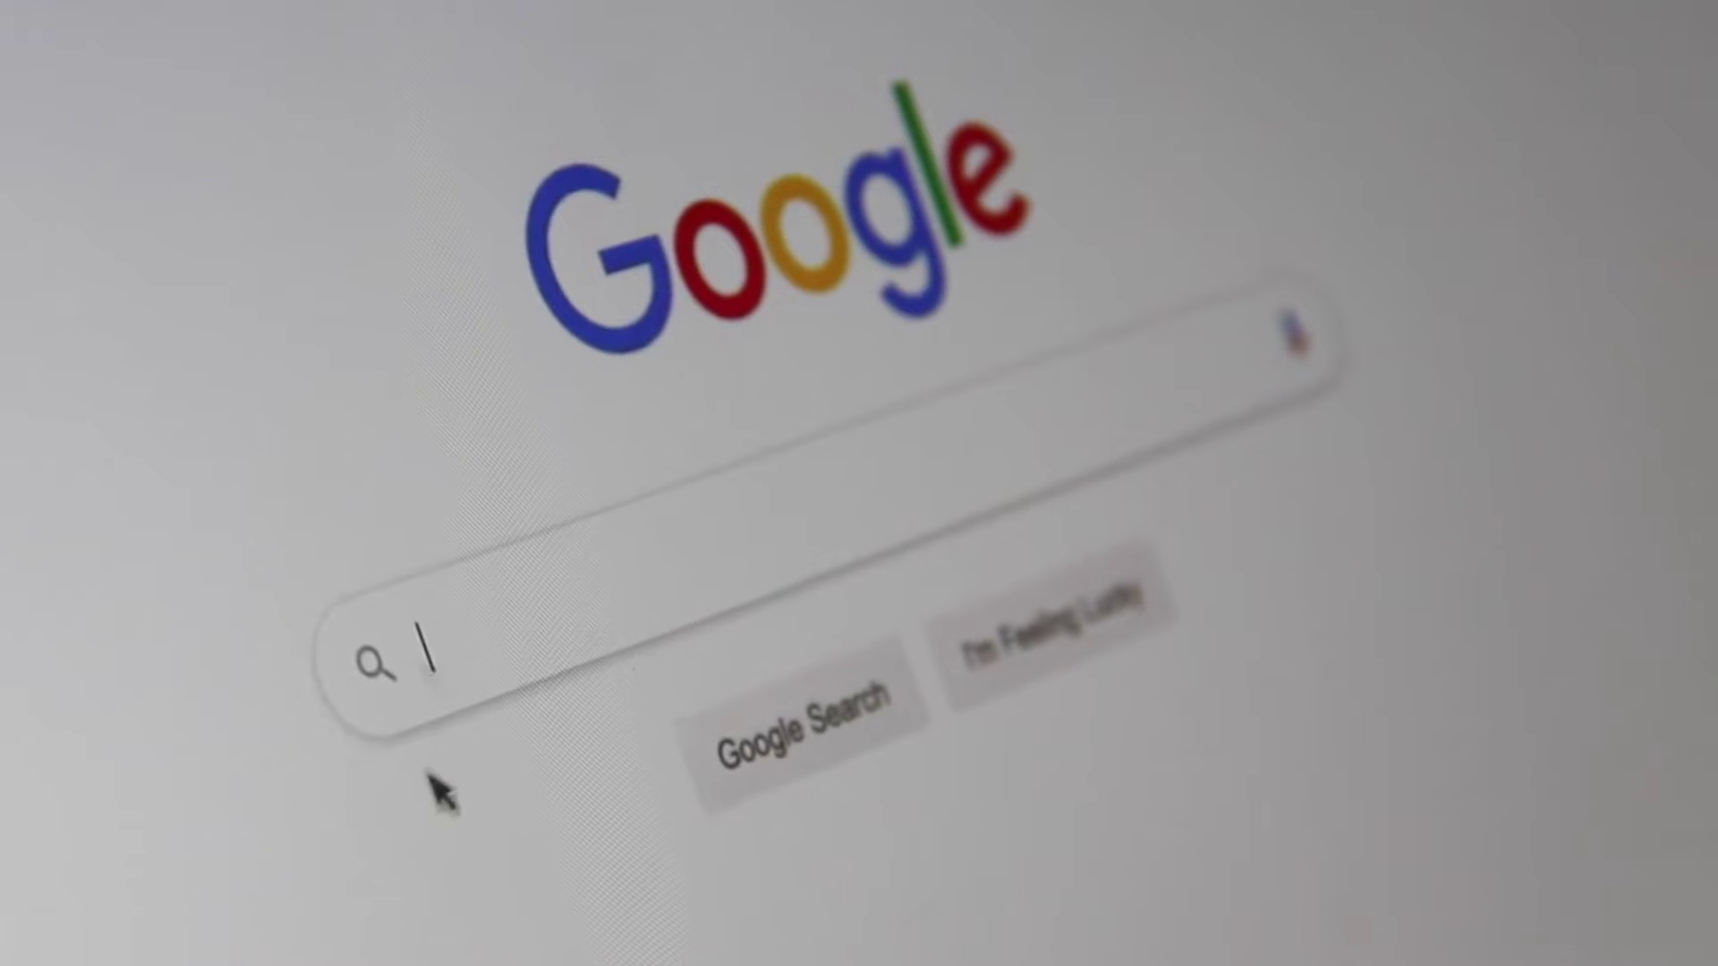
# Step: Type 'Search Engine Optimi' into the Google search box
pyautogui.write('Sea')
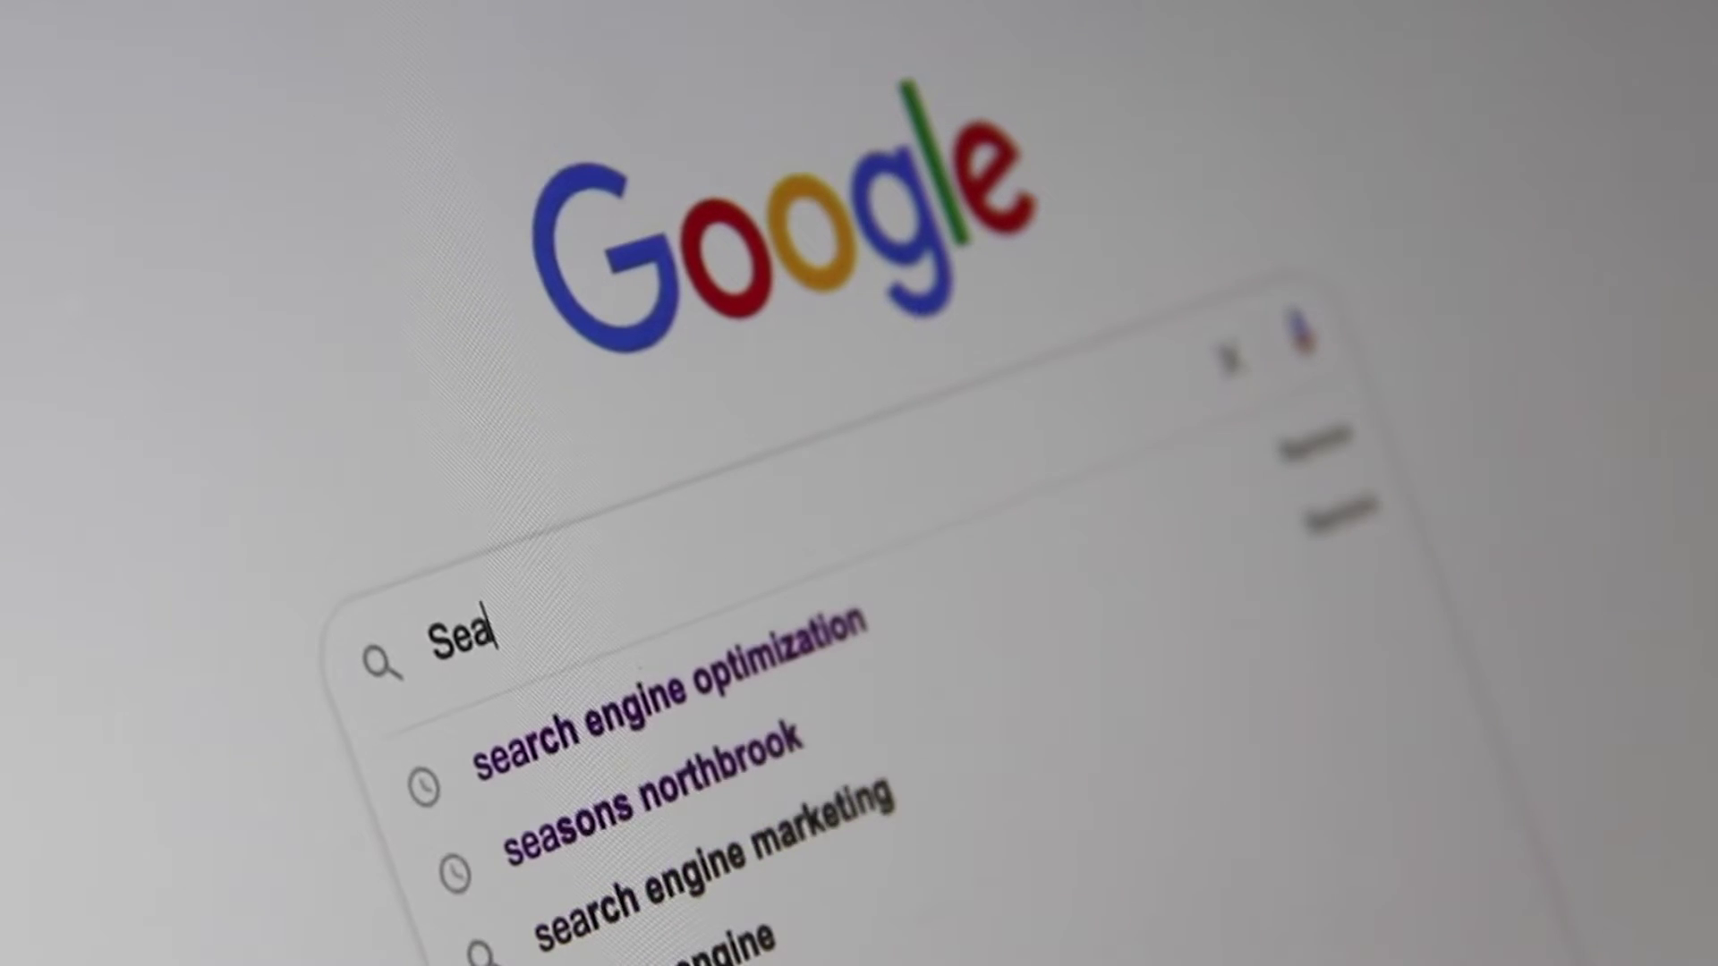
pyautogui.write('rch Engine ')
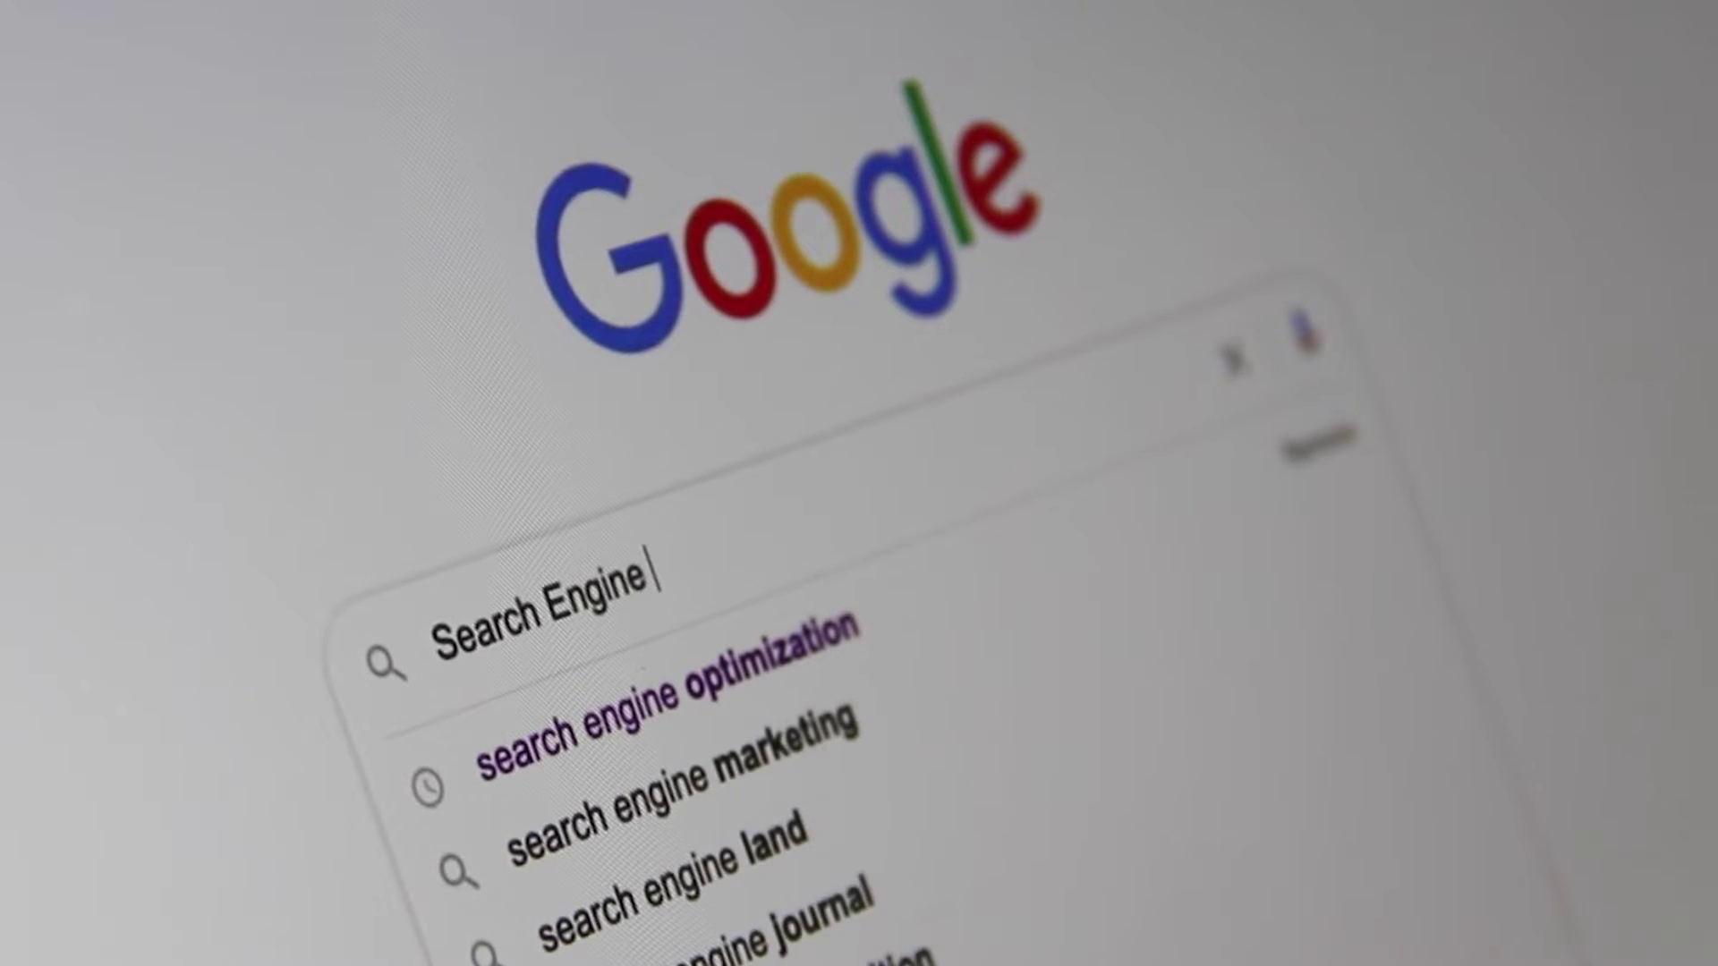
pyautogui.write('Optimi')
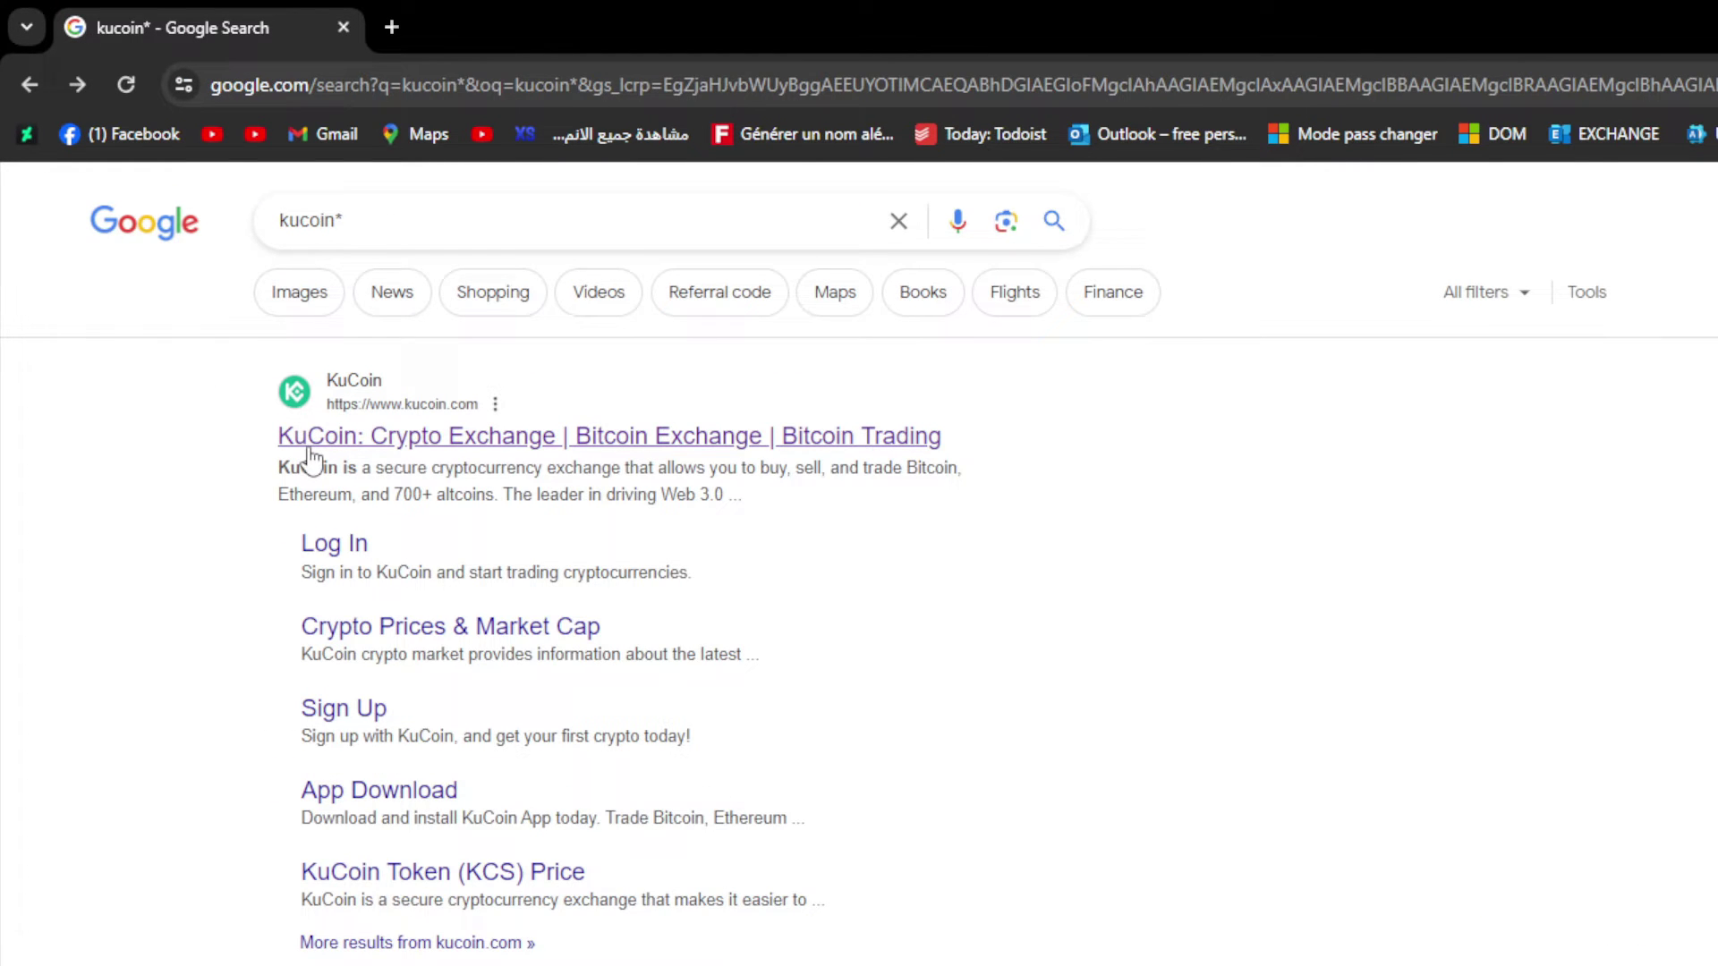
# Step: Open kucoin.com from the results, dismiss the sign-up popup, and log in with the saved password
pyautogui.click(308, 450)
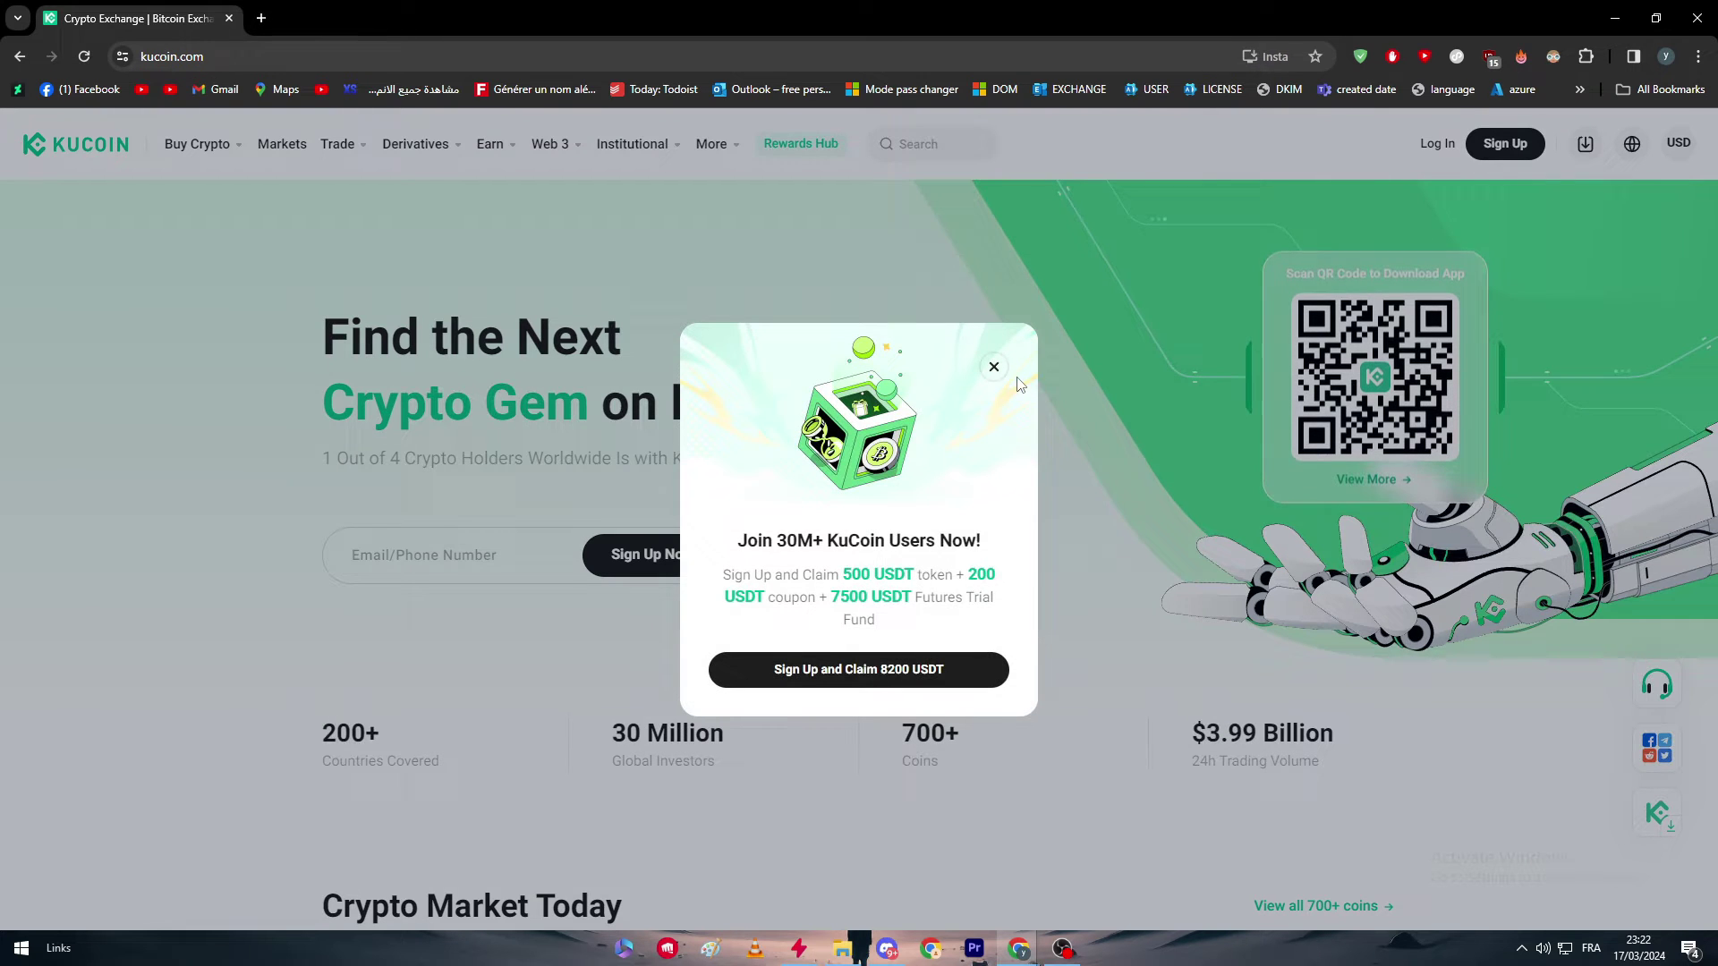
pyautogui.click(993, 367)
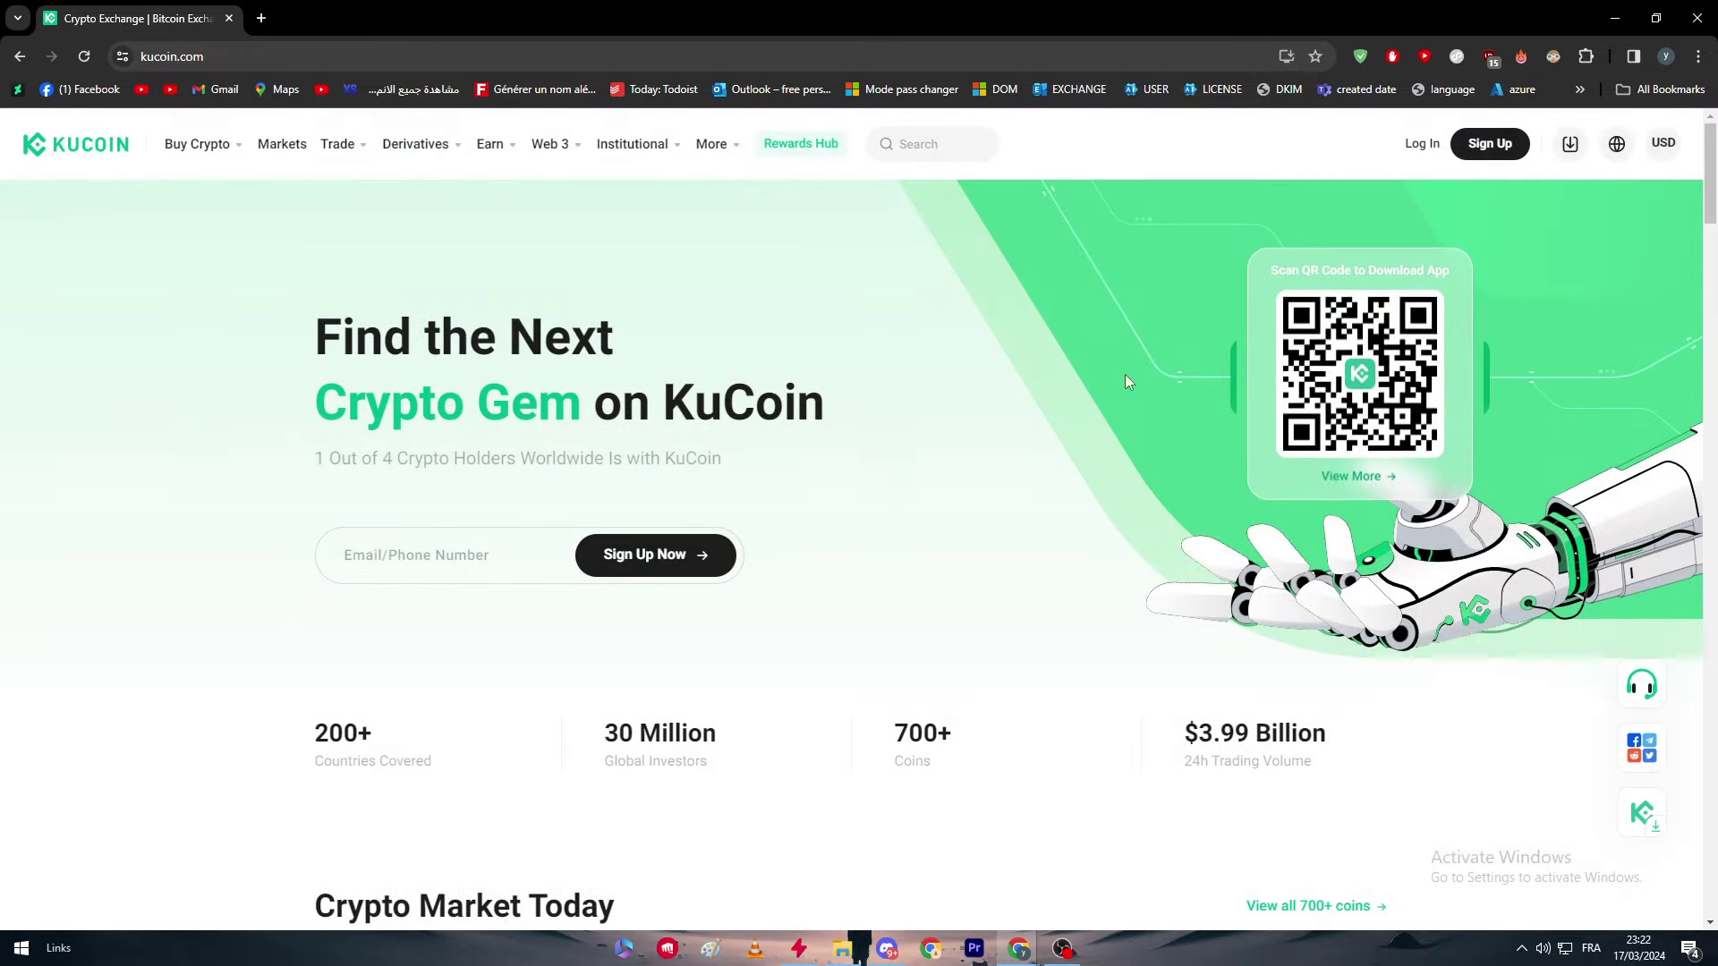
pyautogui.click(1402, 156)
pyautogui.click(1029, 519)
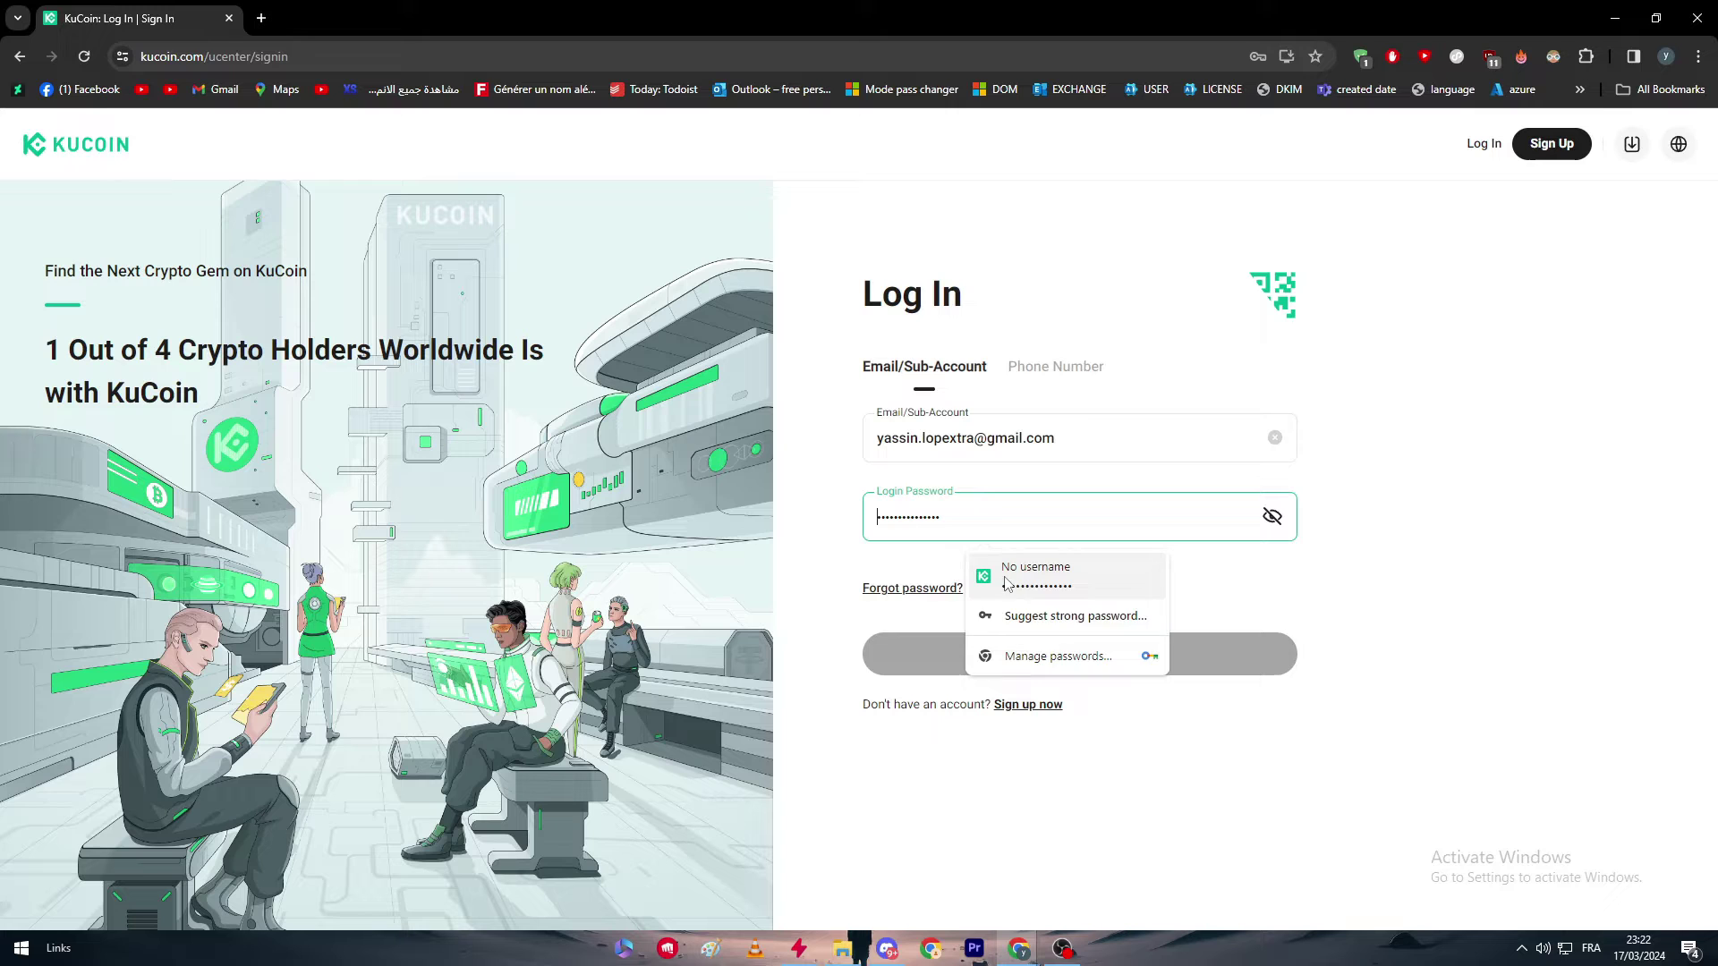
pyautogui.click(1006, 583)
pyautogui.click(1181, 654)
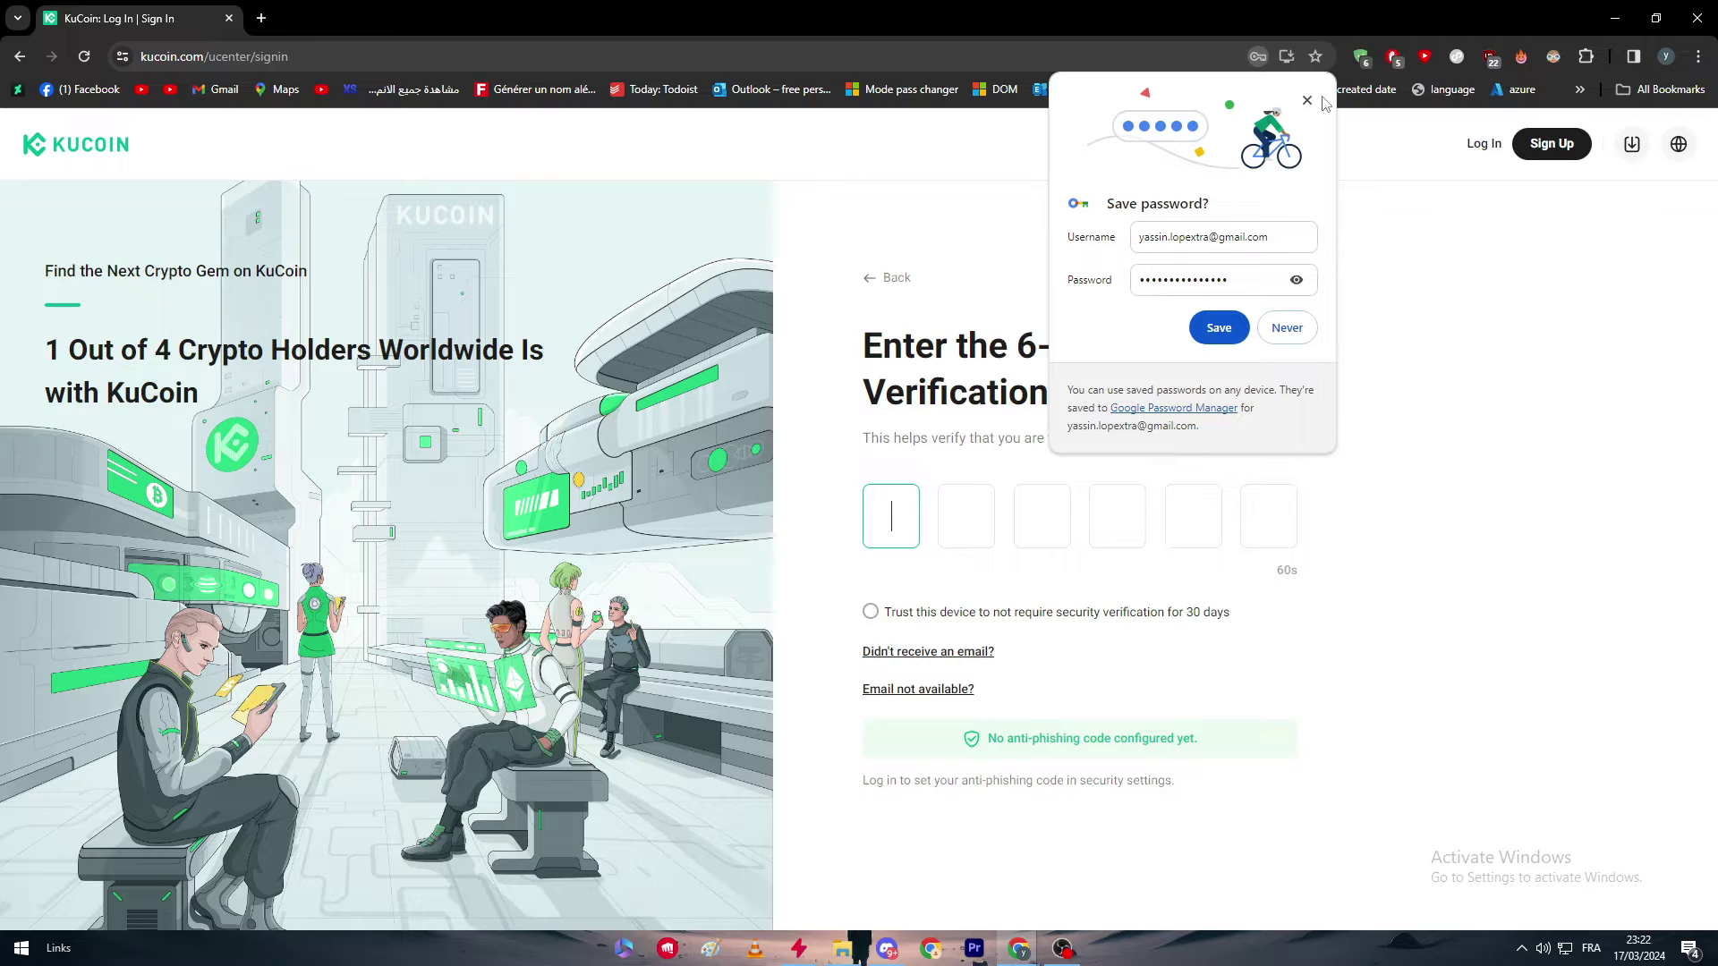
# Step: Dismiss Chrome's save-password prompt and highlight the verification code heading
pyautogui.click(1295, 105)
pyautogui.click(1309, 101)
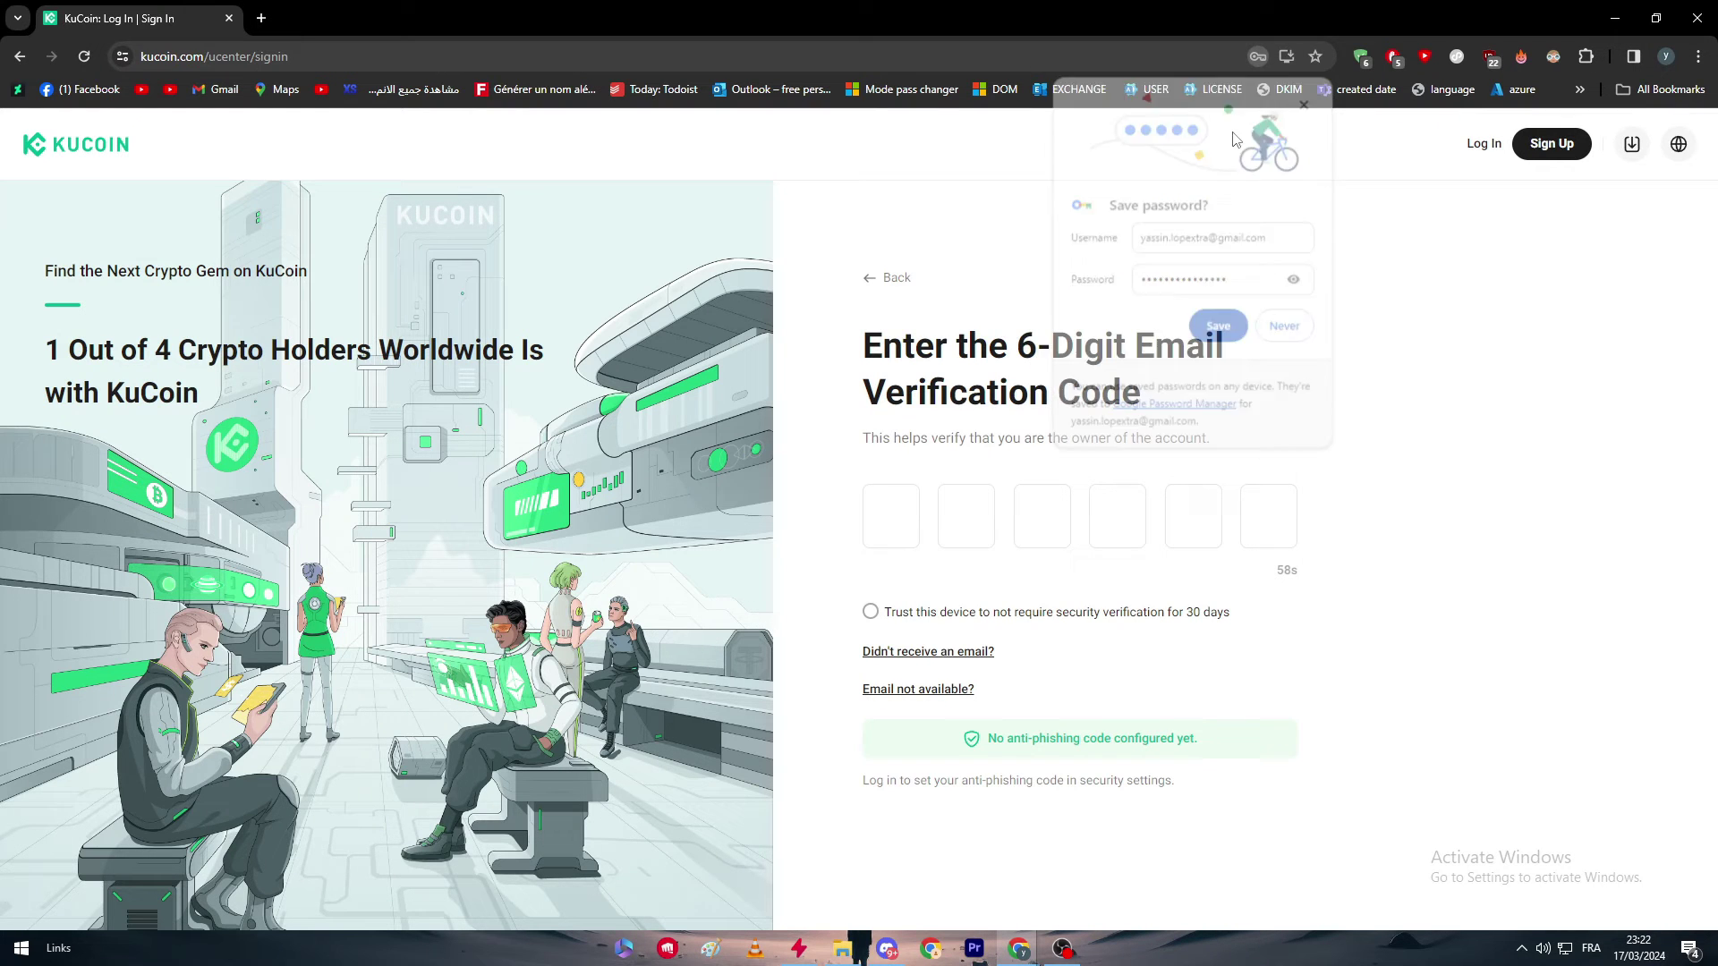
pyautogui.moveTo(887, 345); pyautogui.dragTo(1270, 405)
pyautogui.click(1227, 396)
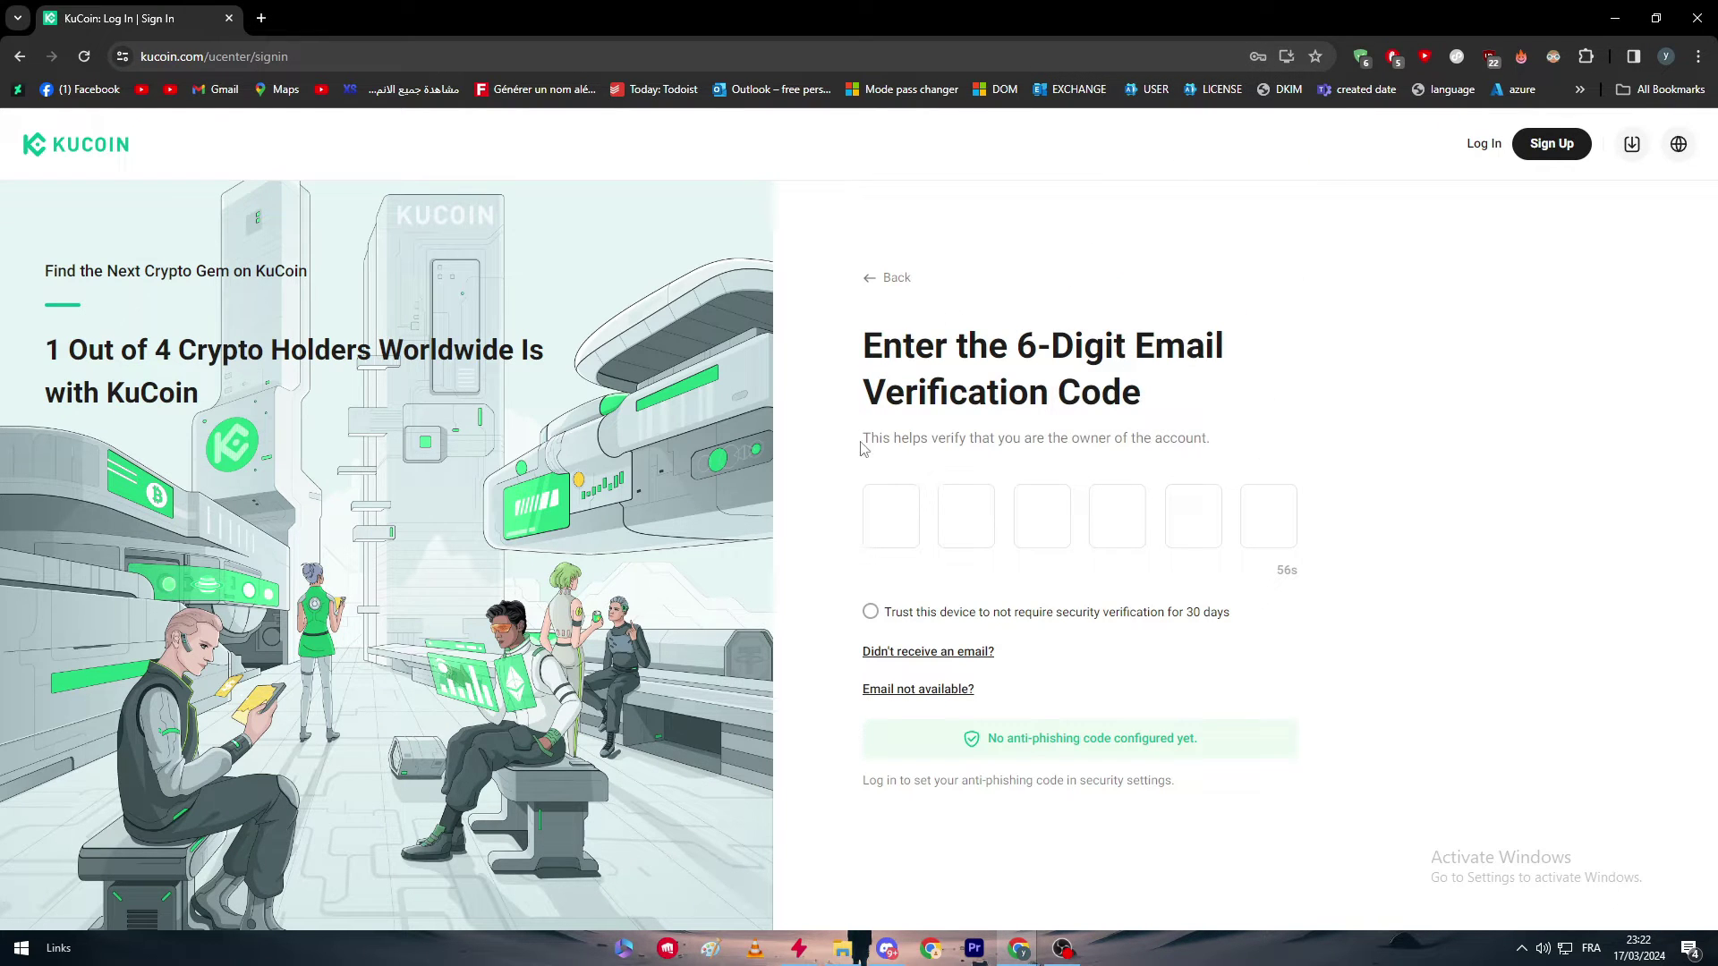
# Step: Copy the code from the KuCoin Verification Code email in Gmail and return to KuCoin
pyautogui.click(261, 18)
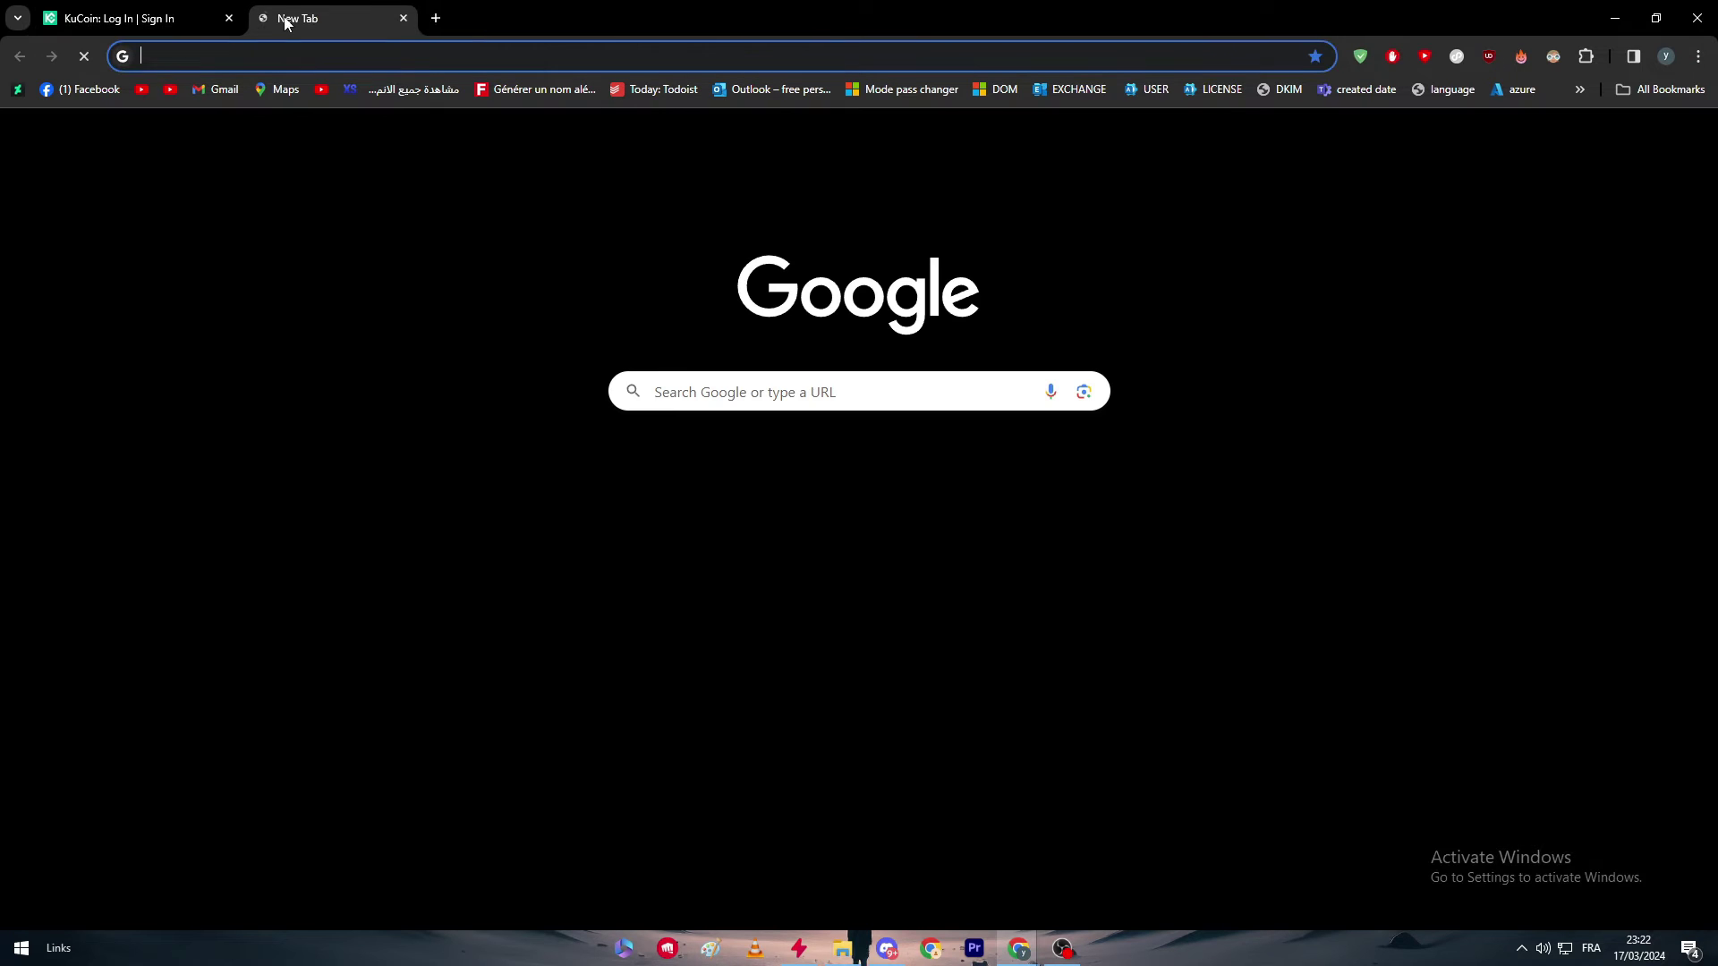
pyautogui.click(1645, 136)
pyautogui.click(1537, 143)
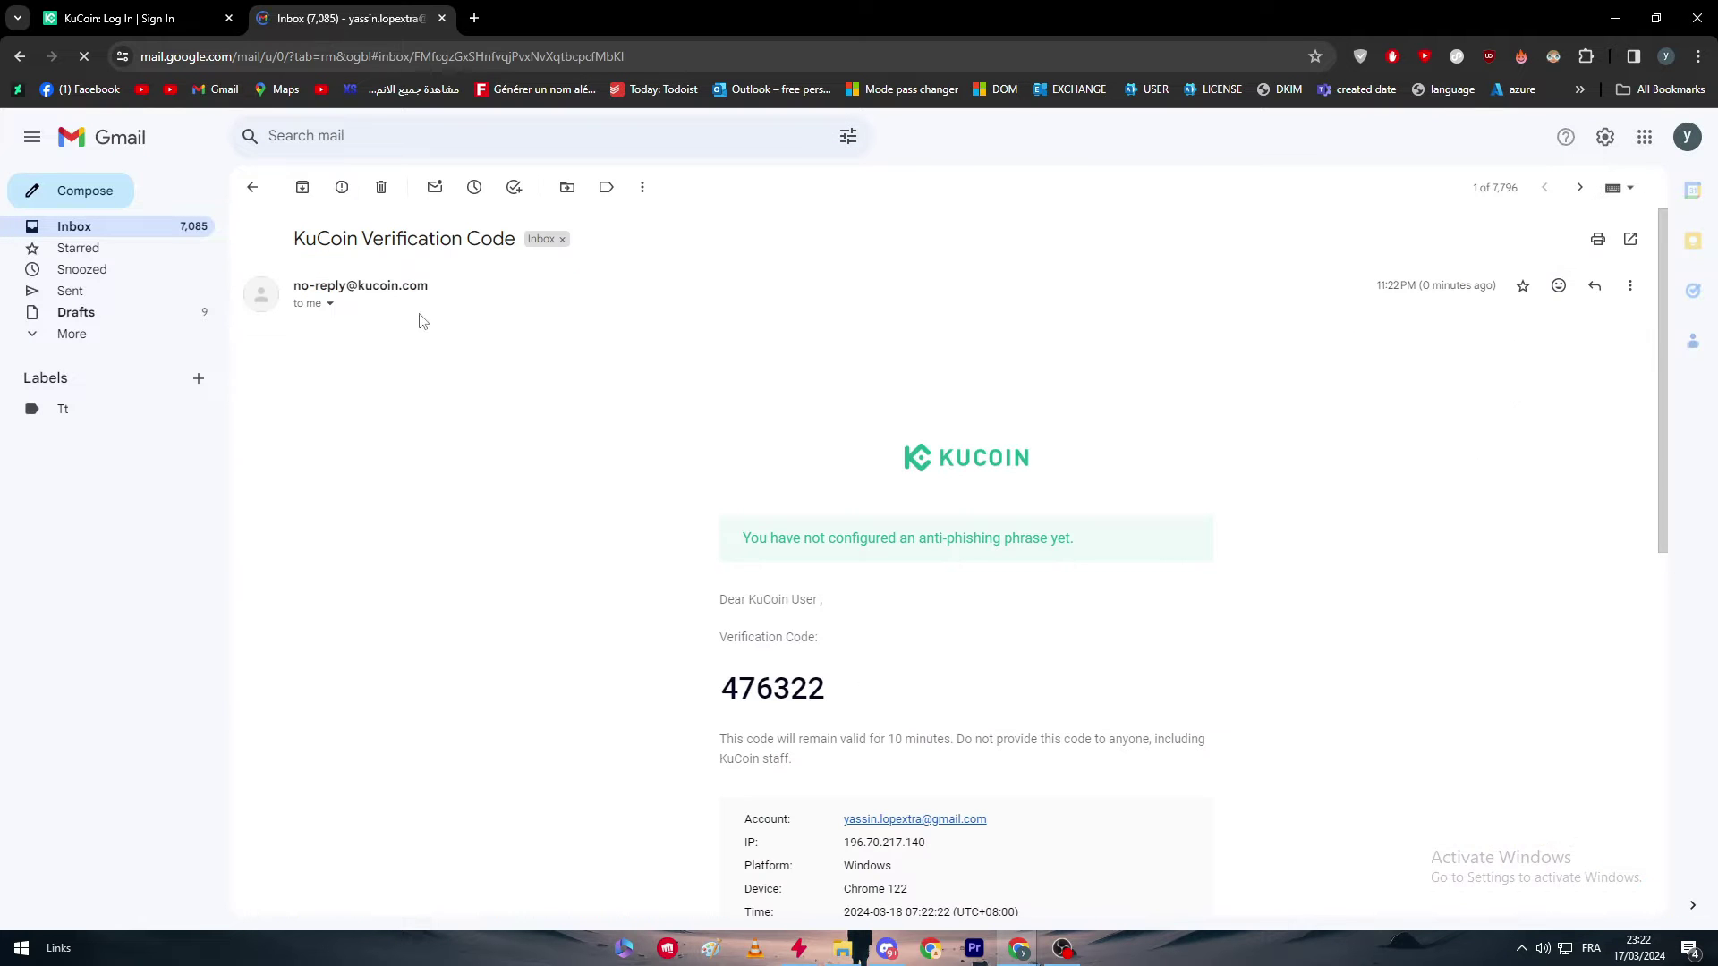
pyautogui.doubleClick(781, 680)
pyautogui.hotkey('ctrl', 'c')
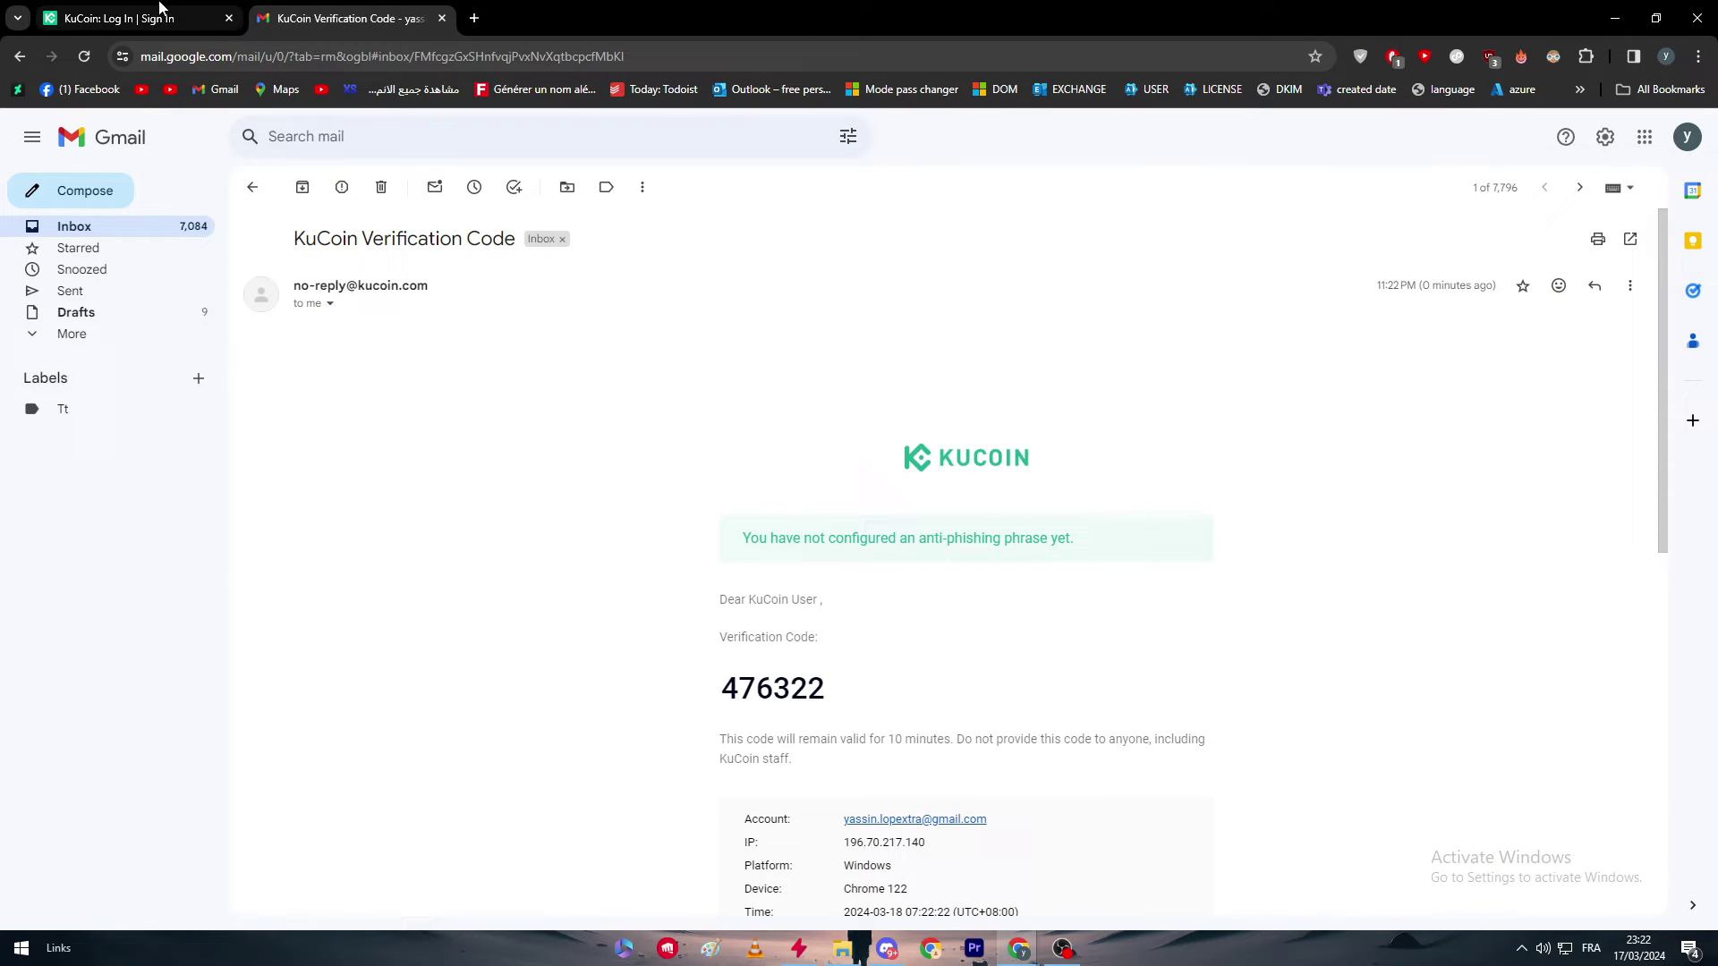
pyautogui.click(134, 18)
# Step: Paste the emailed verification code into the code boxes to finish signing in
pyautogui.click(909, 525)
pyautogui.hotkey('ctrl', 'v')
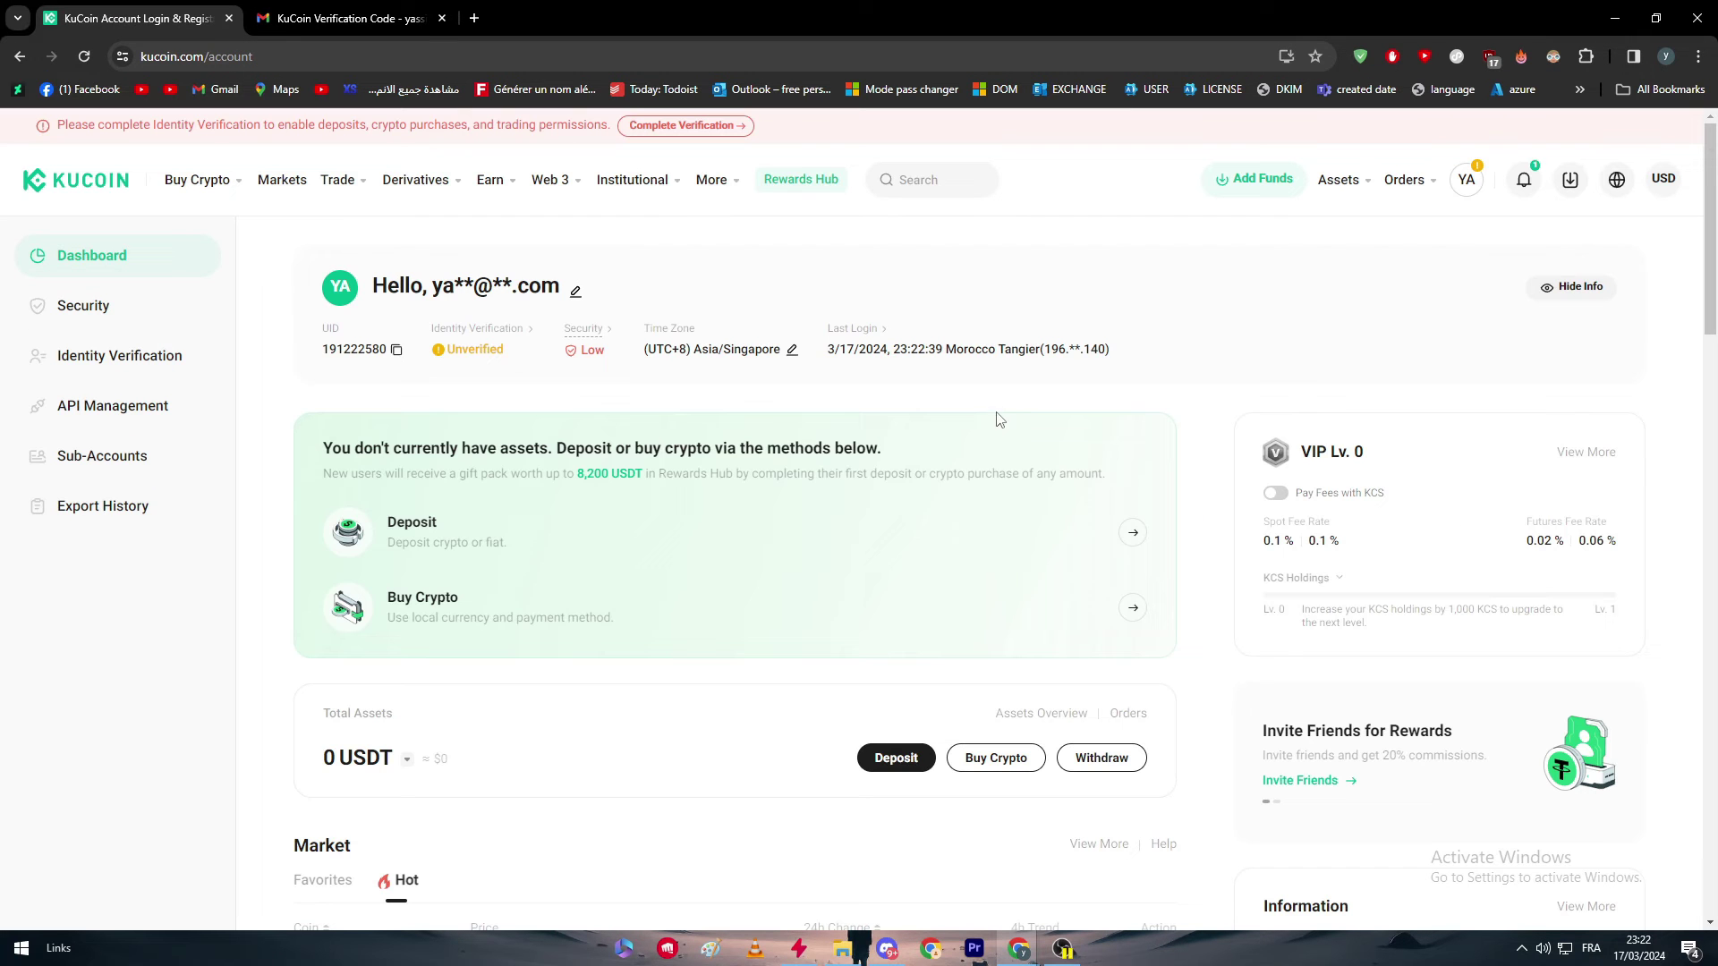
pyautogui.scroll(-4, 1101, 587)
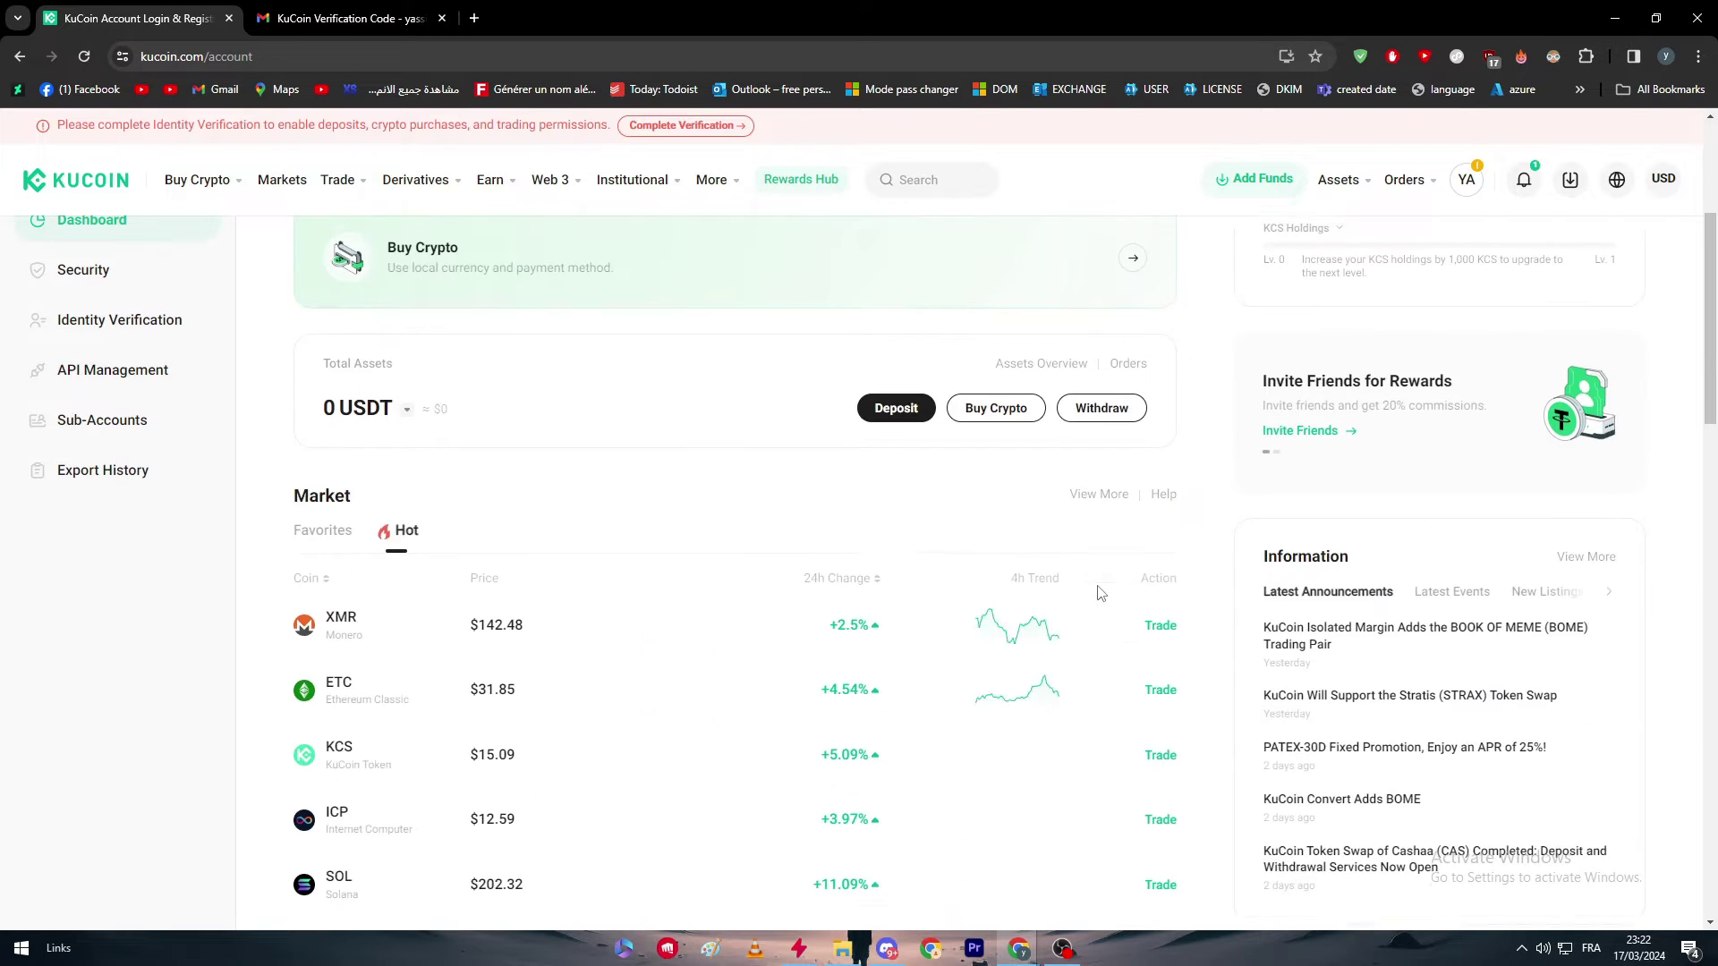
pyautogui.scroll(3, 767, 575)
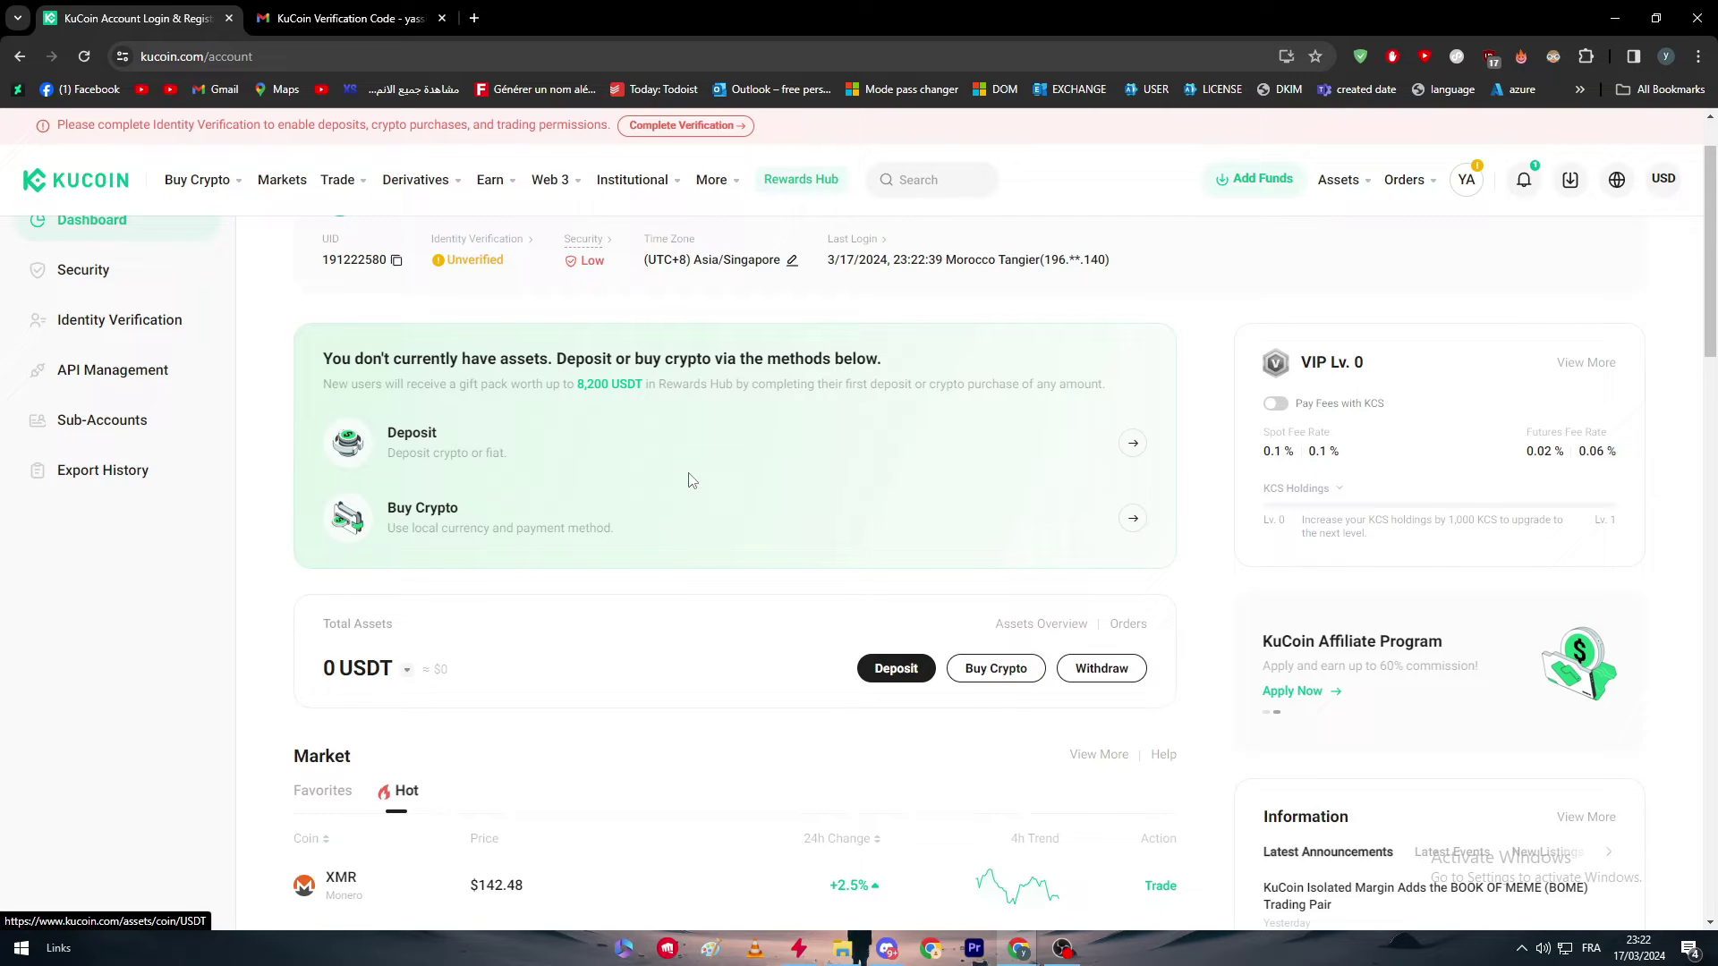
# Step: Reload the dashboard and bring up the account menu from the YA avatar
pyautogui.moveTo(712, 179)
pyautogui.scroll(1, 1056, 591)
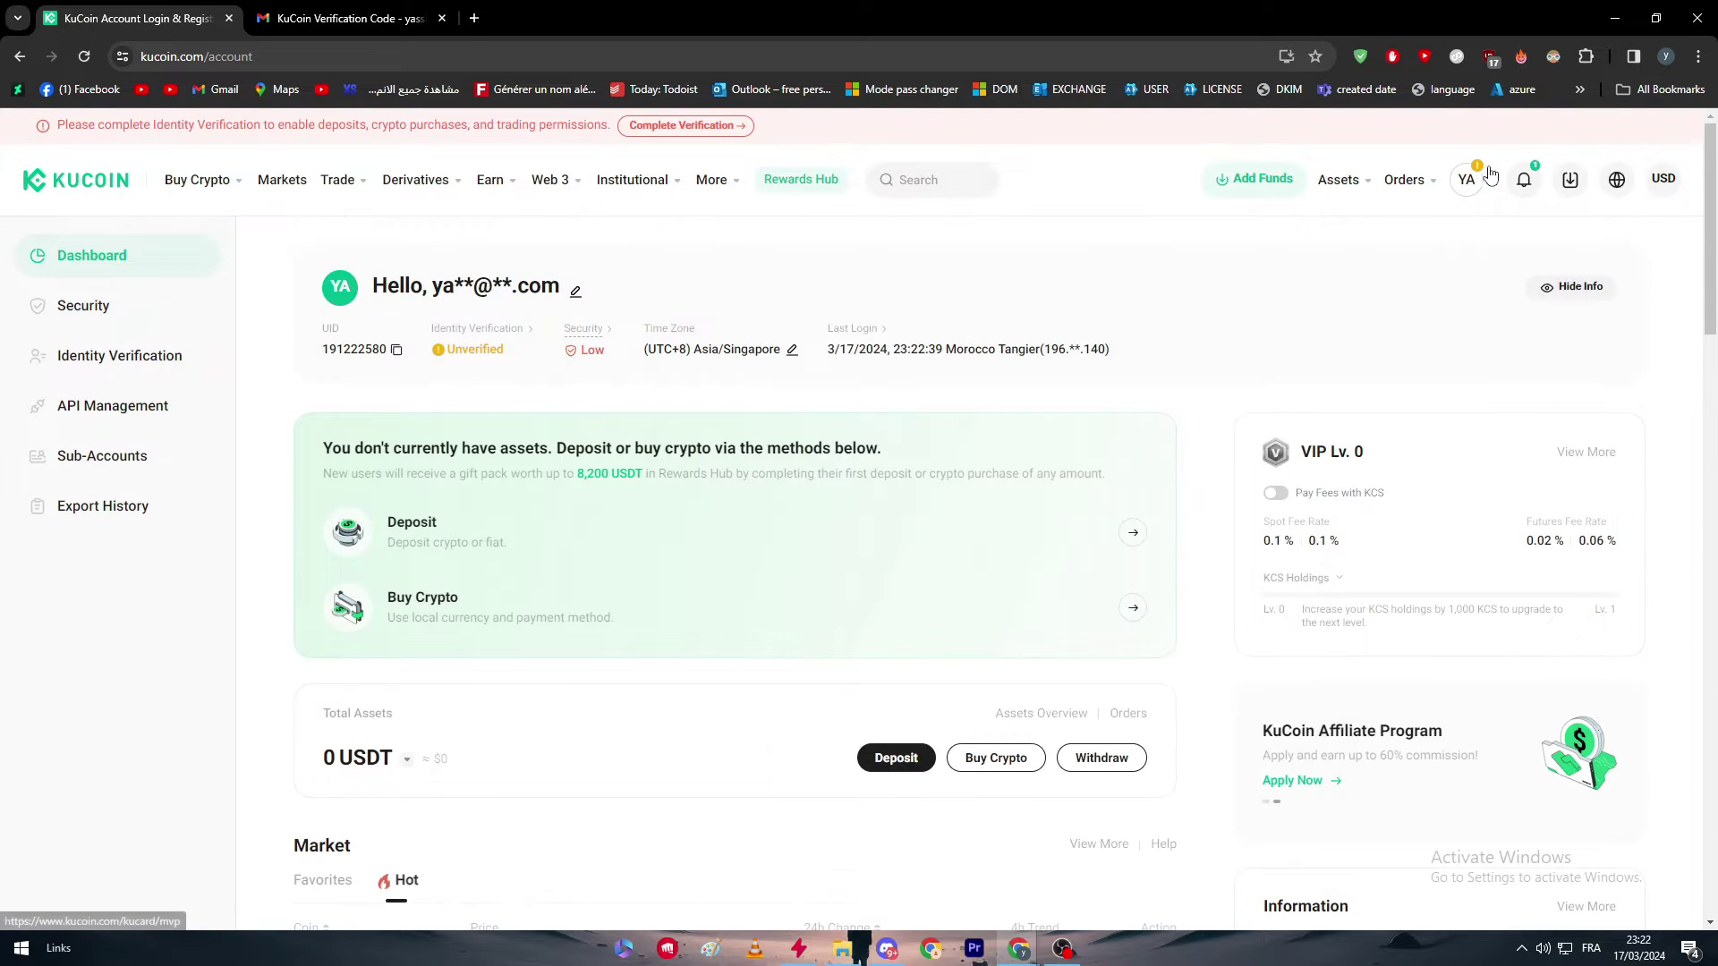
pyautogui.moveTo(1467, 179)
pyautogui.press('F5')
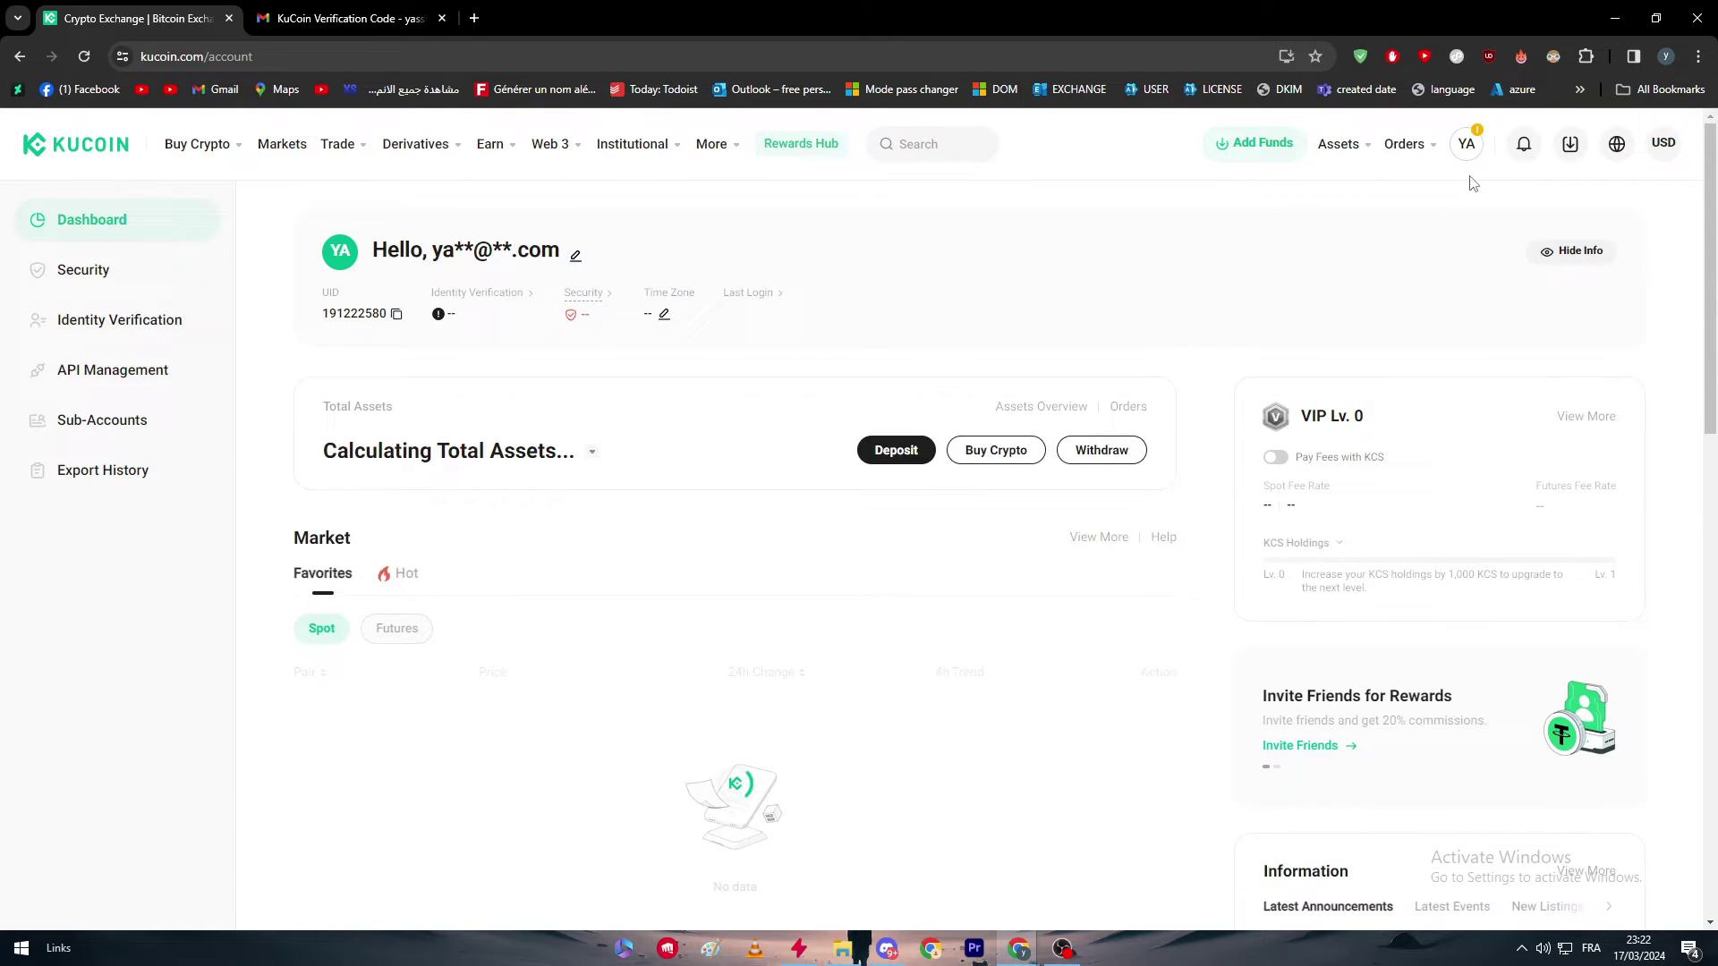
pyautogui.moveTo(1472, 211)
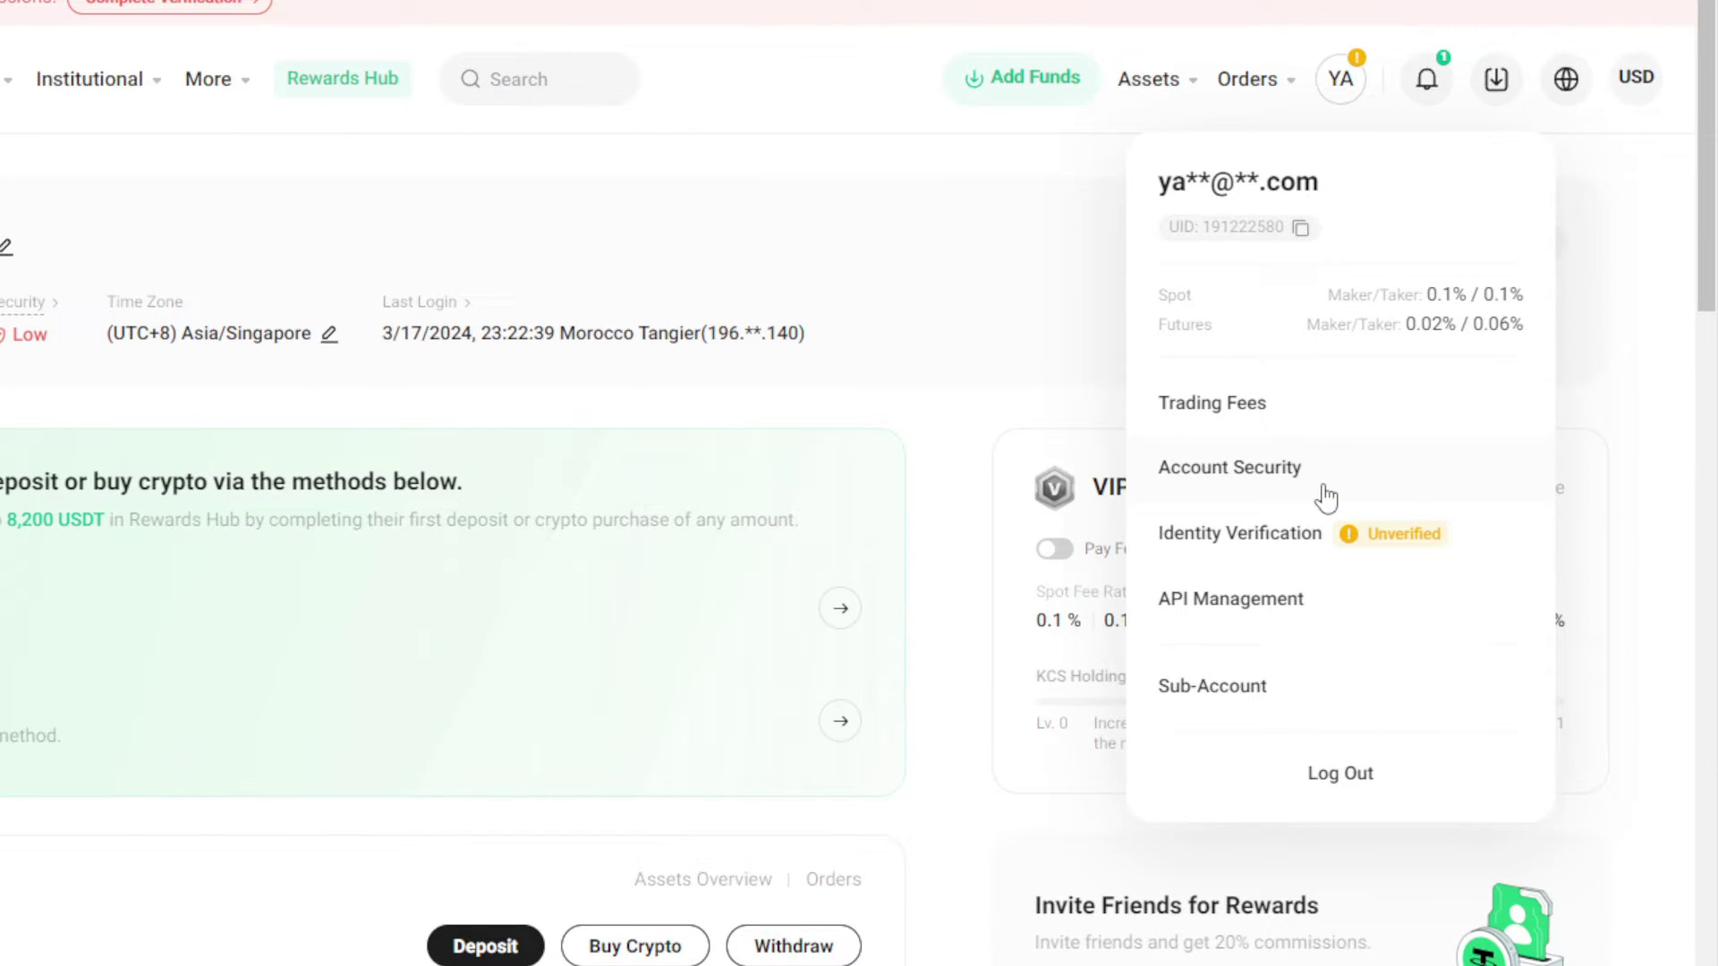
# Step: Open Account Security and review 2FA: email bound, phone and Google Verification not enabled
pyautogui.click(1324, 488)
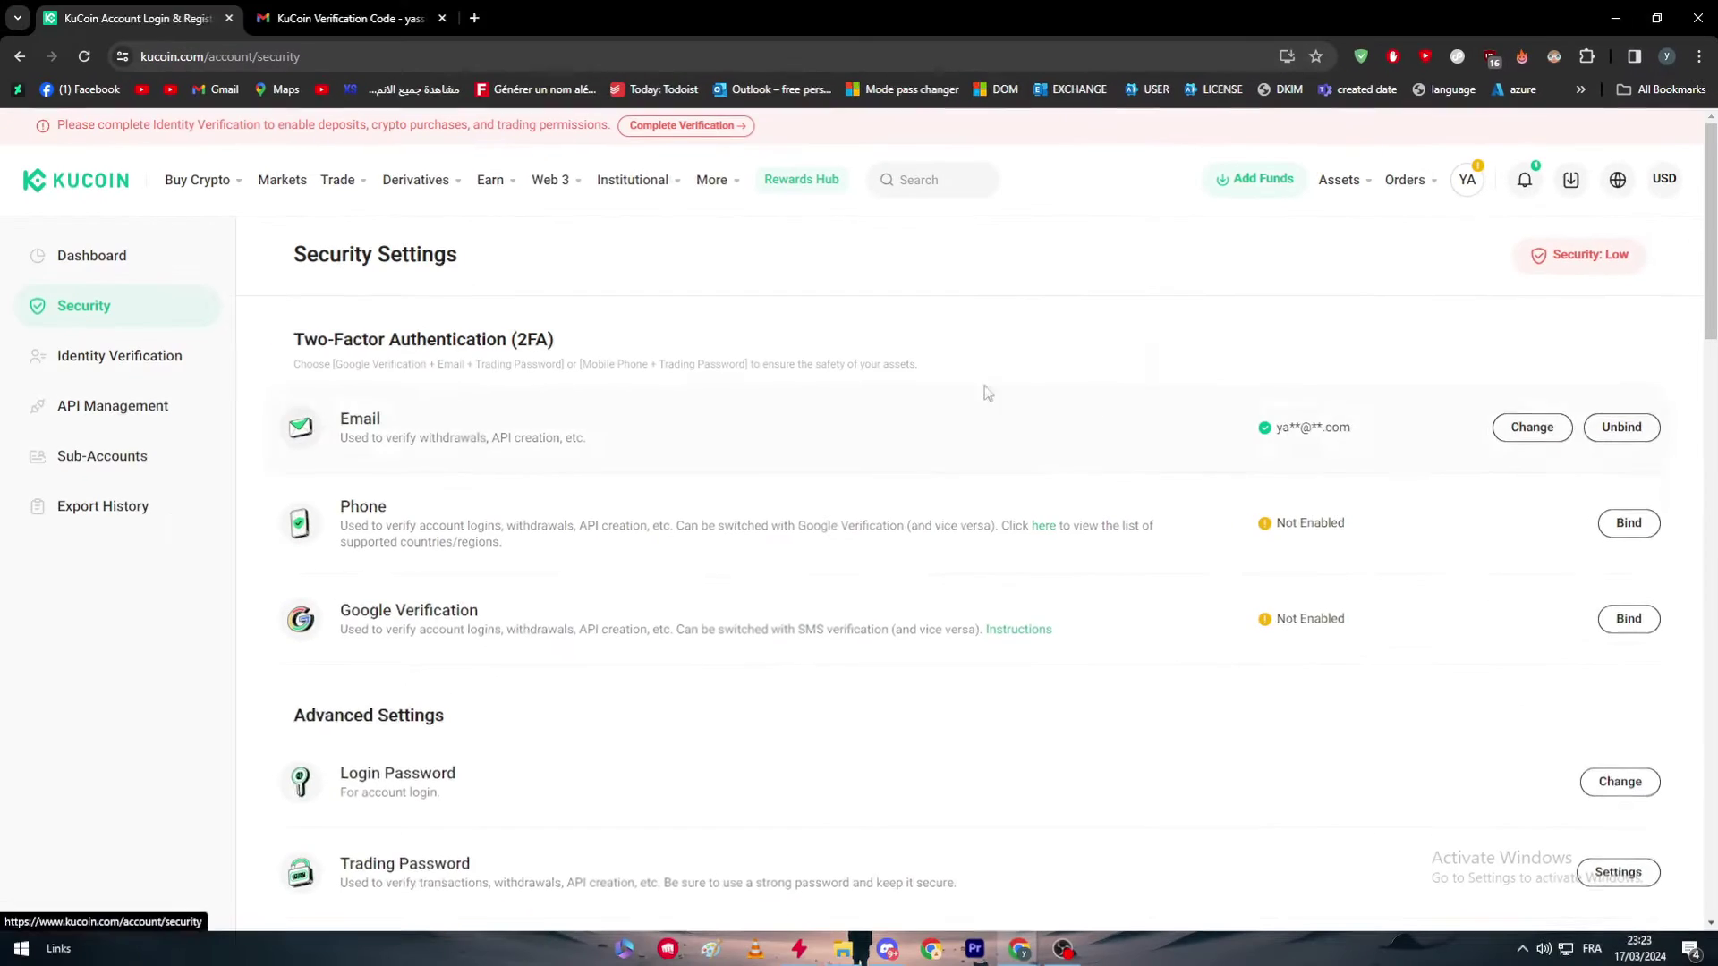
pyautogui.scroll(-5, 916, 507)
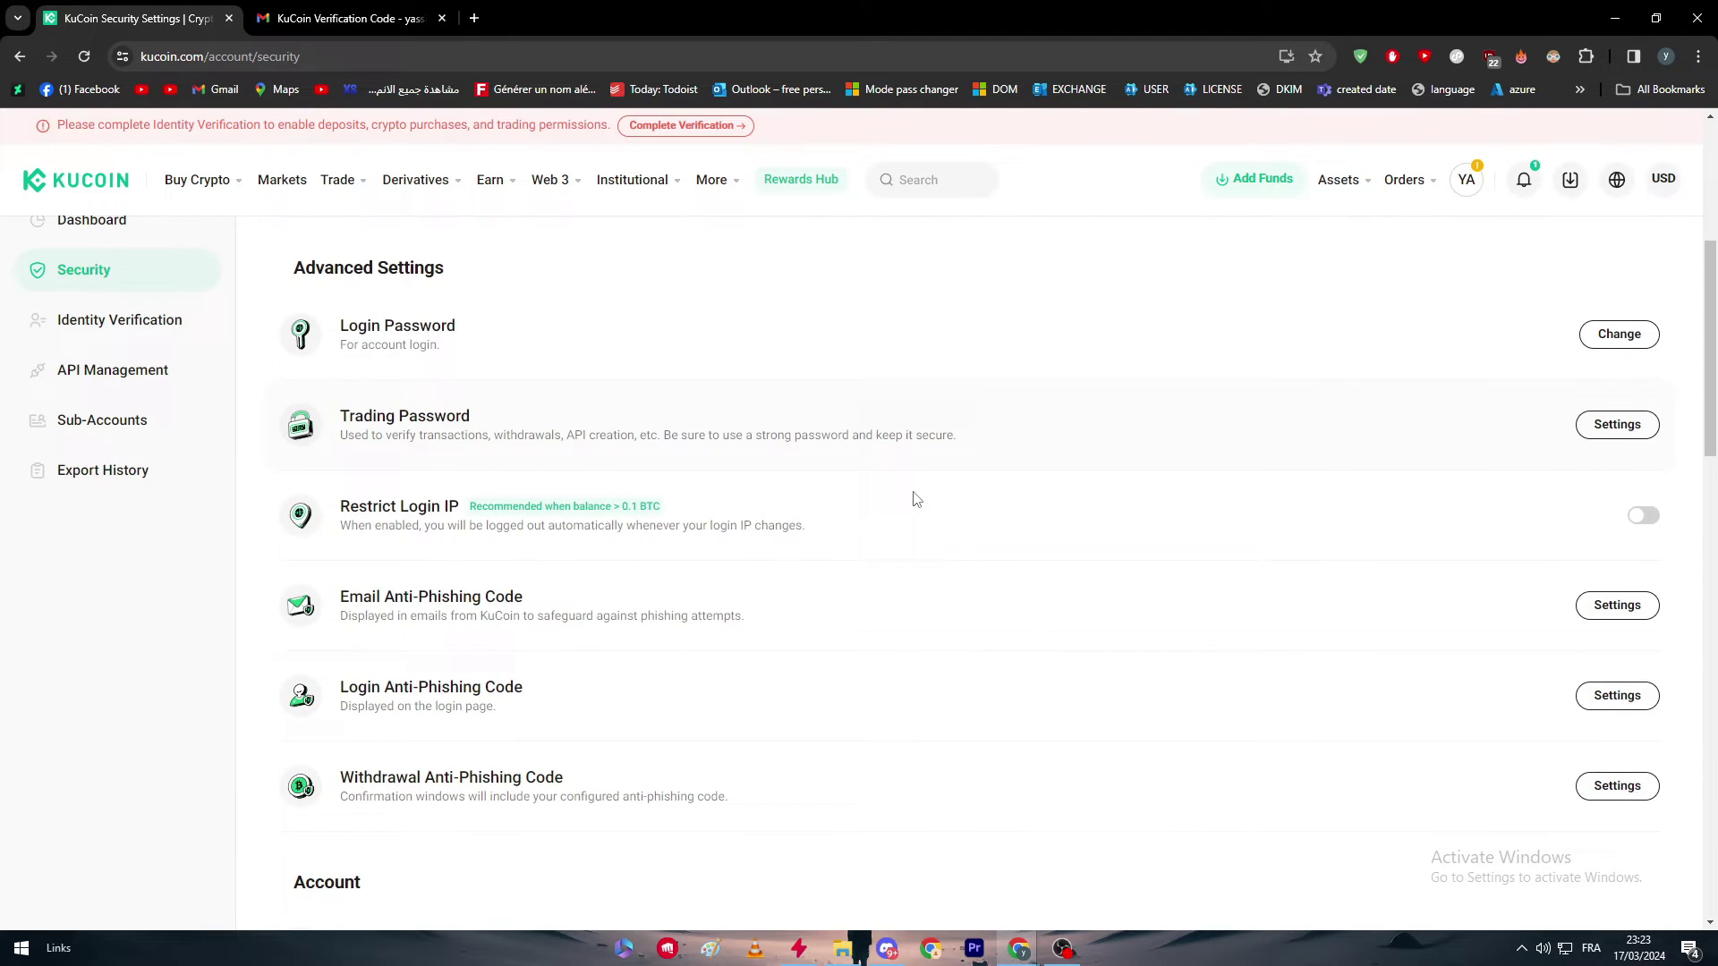
pyautogui.scroll(5, 912, 495)
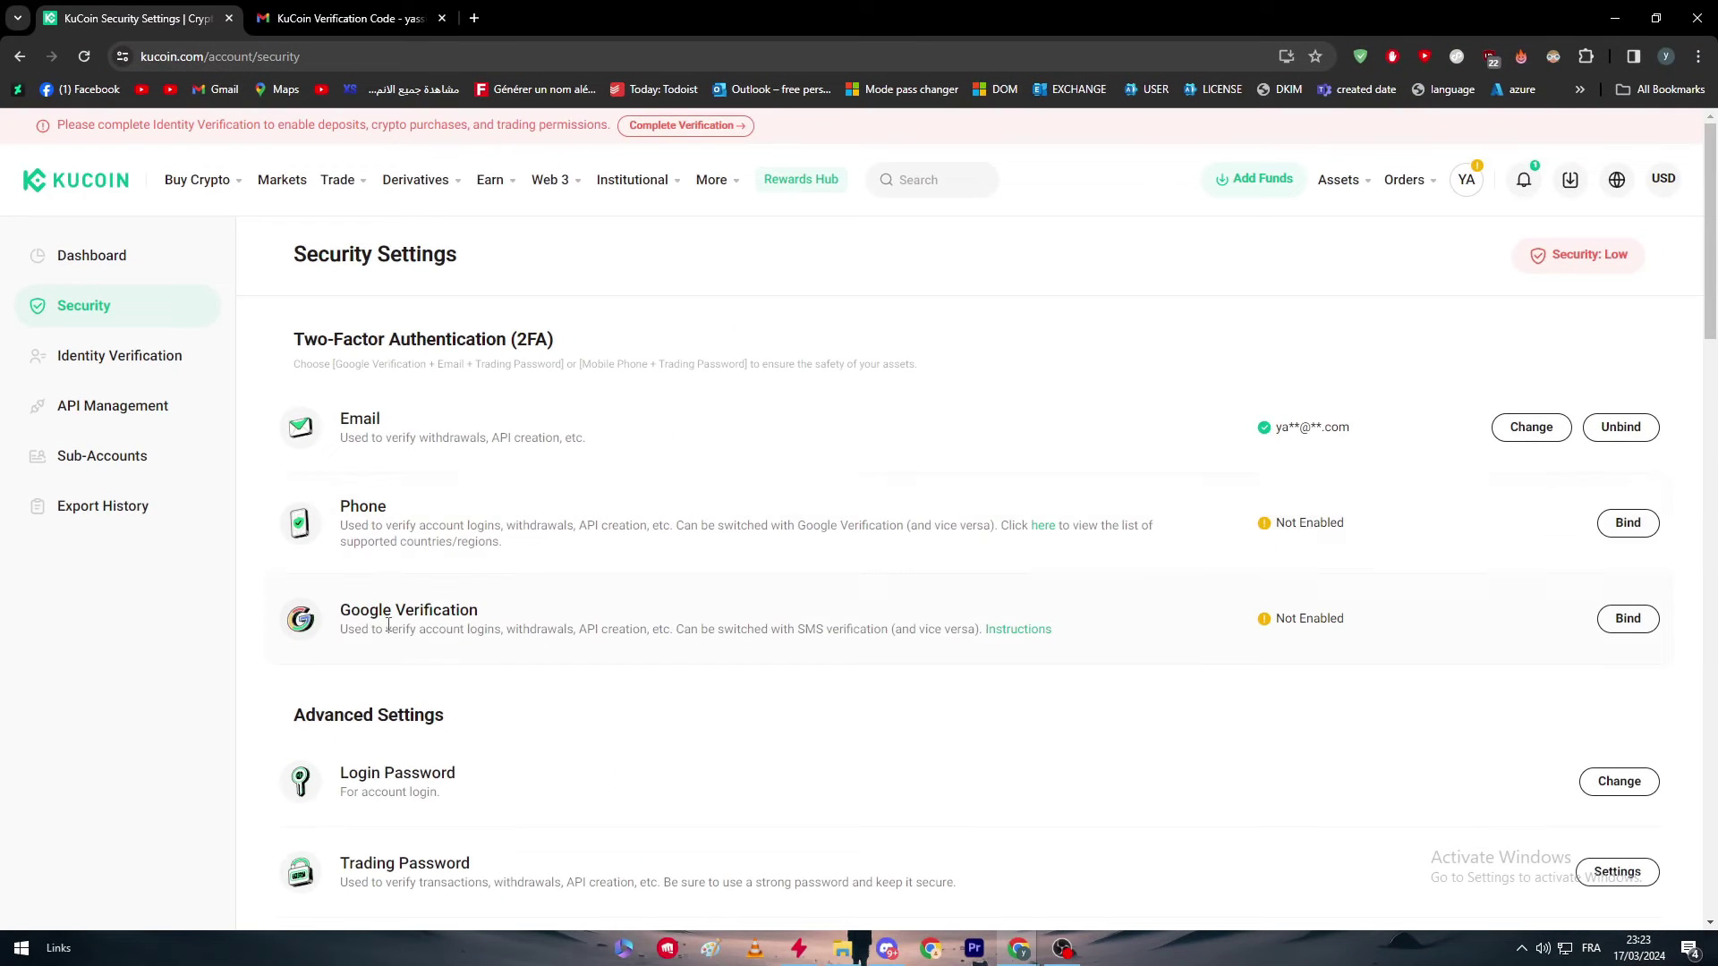
pyautogui.scroll(-6, 425, 632)
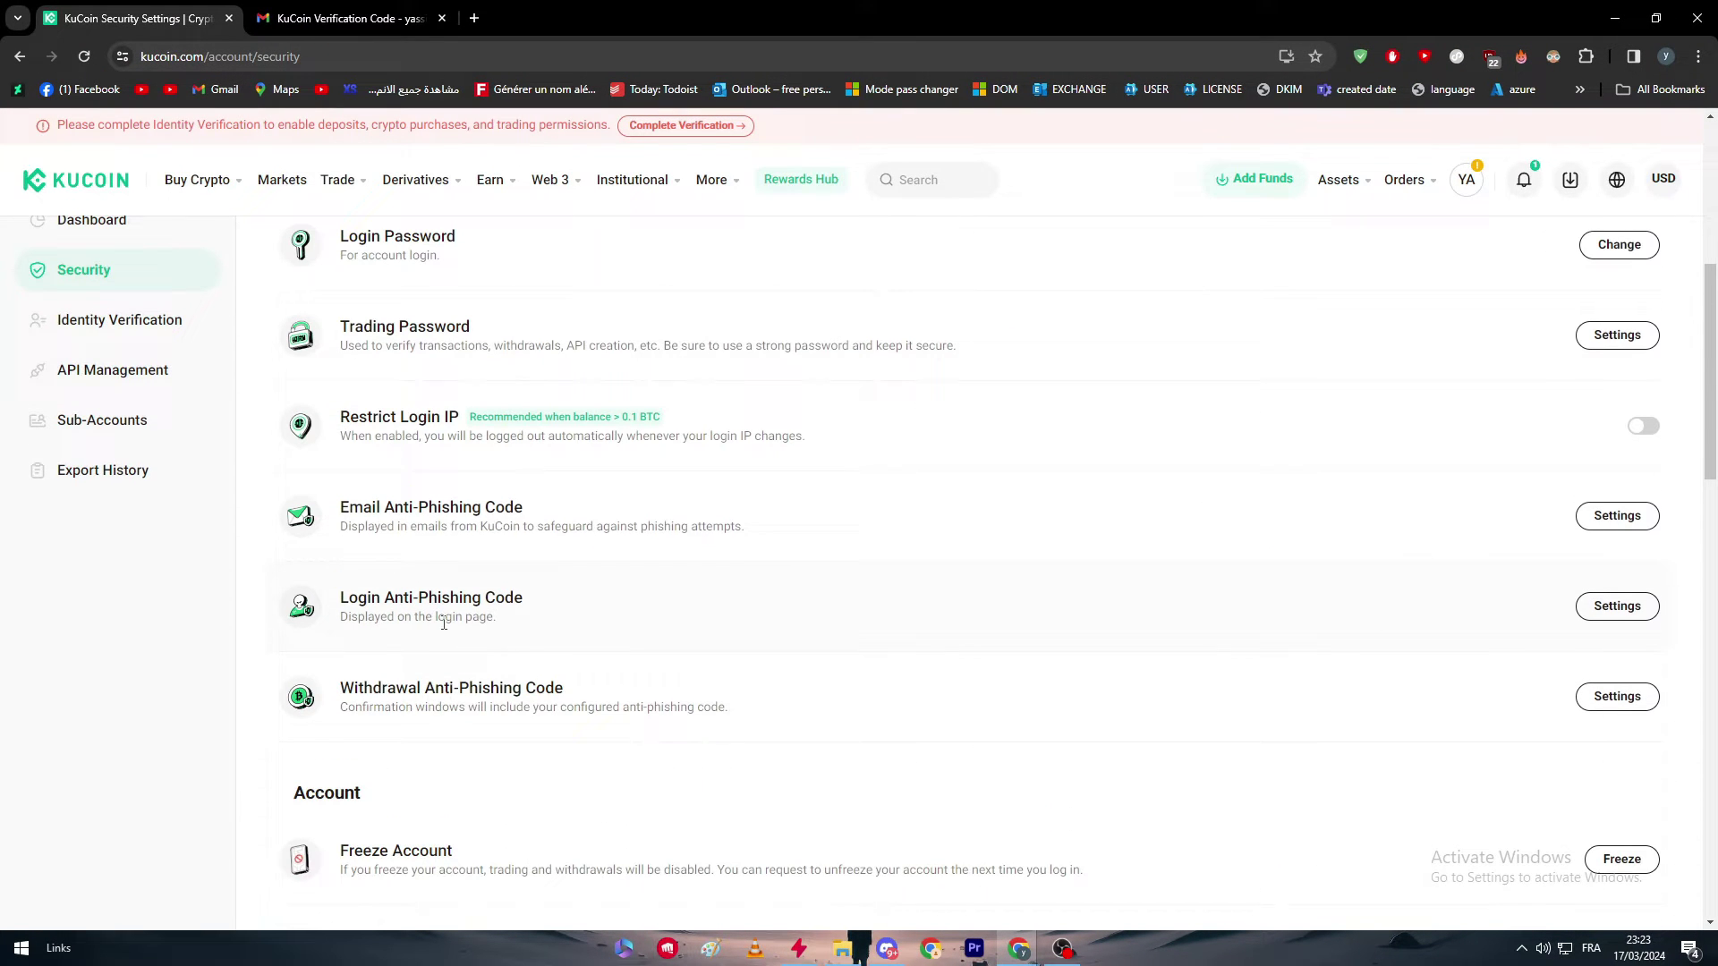
pyautogui.scroll(-7, 623, 644)
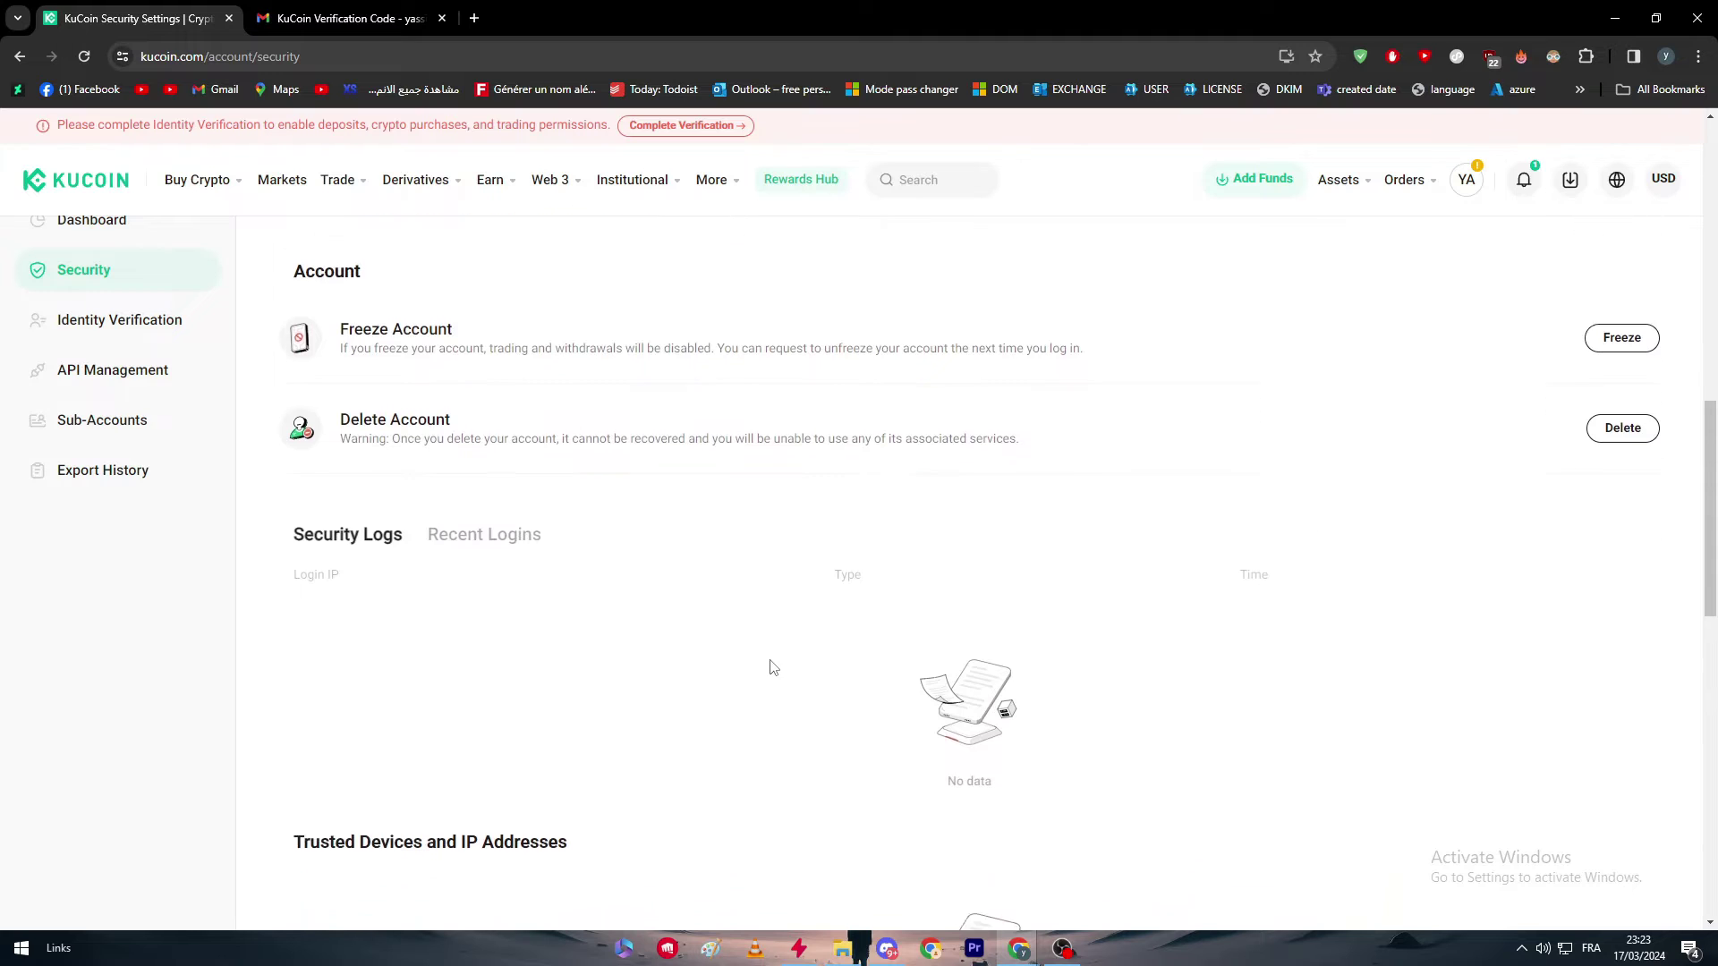
pyautogui.scroll(5, 508, 669)
pyautogui.scroll(3, 819, 741)
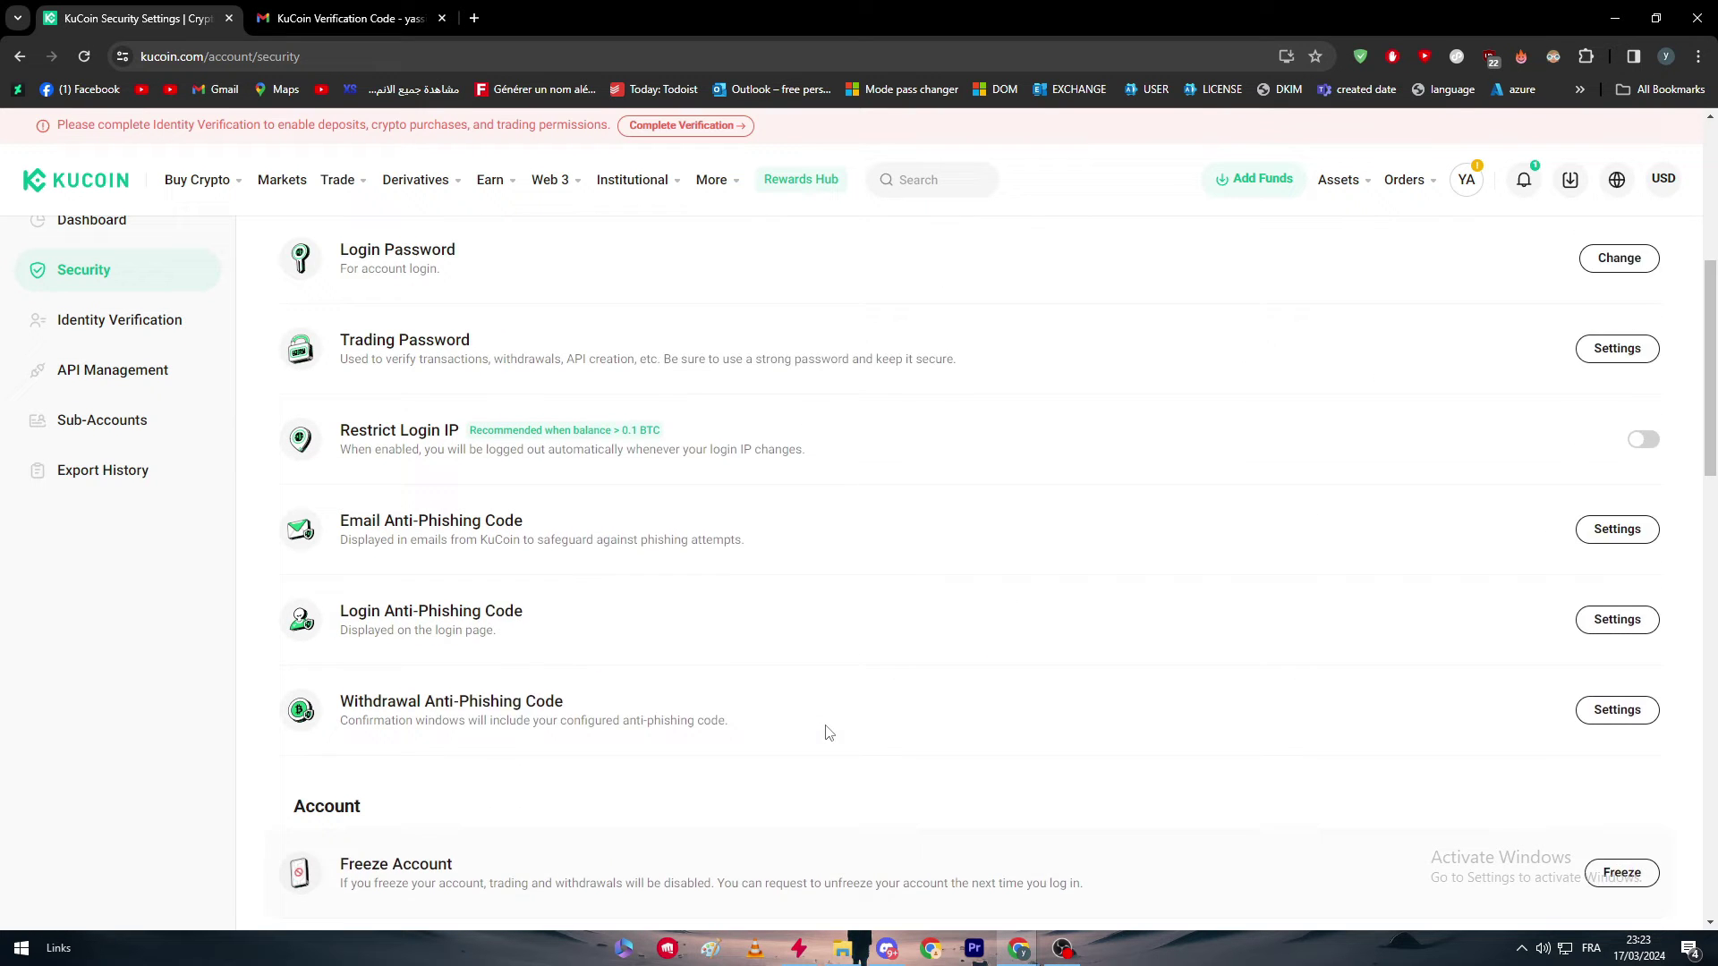
pyautogui.scroll(2, 465, 575)
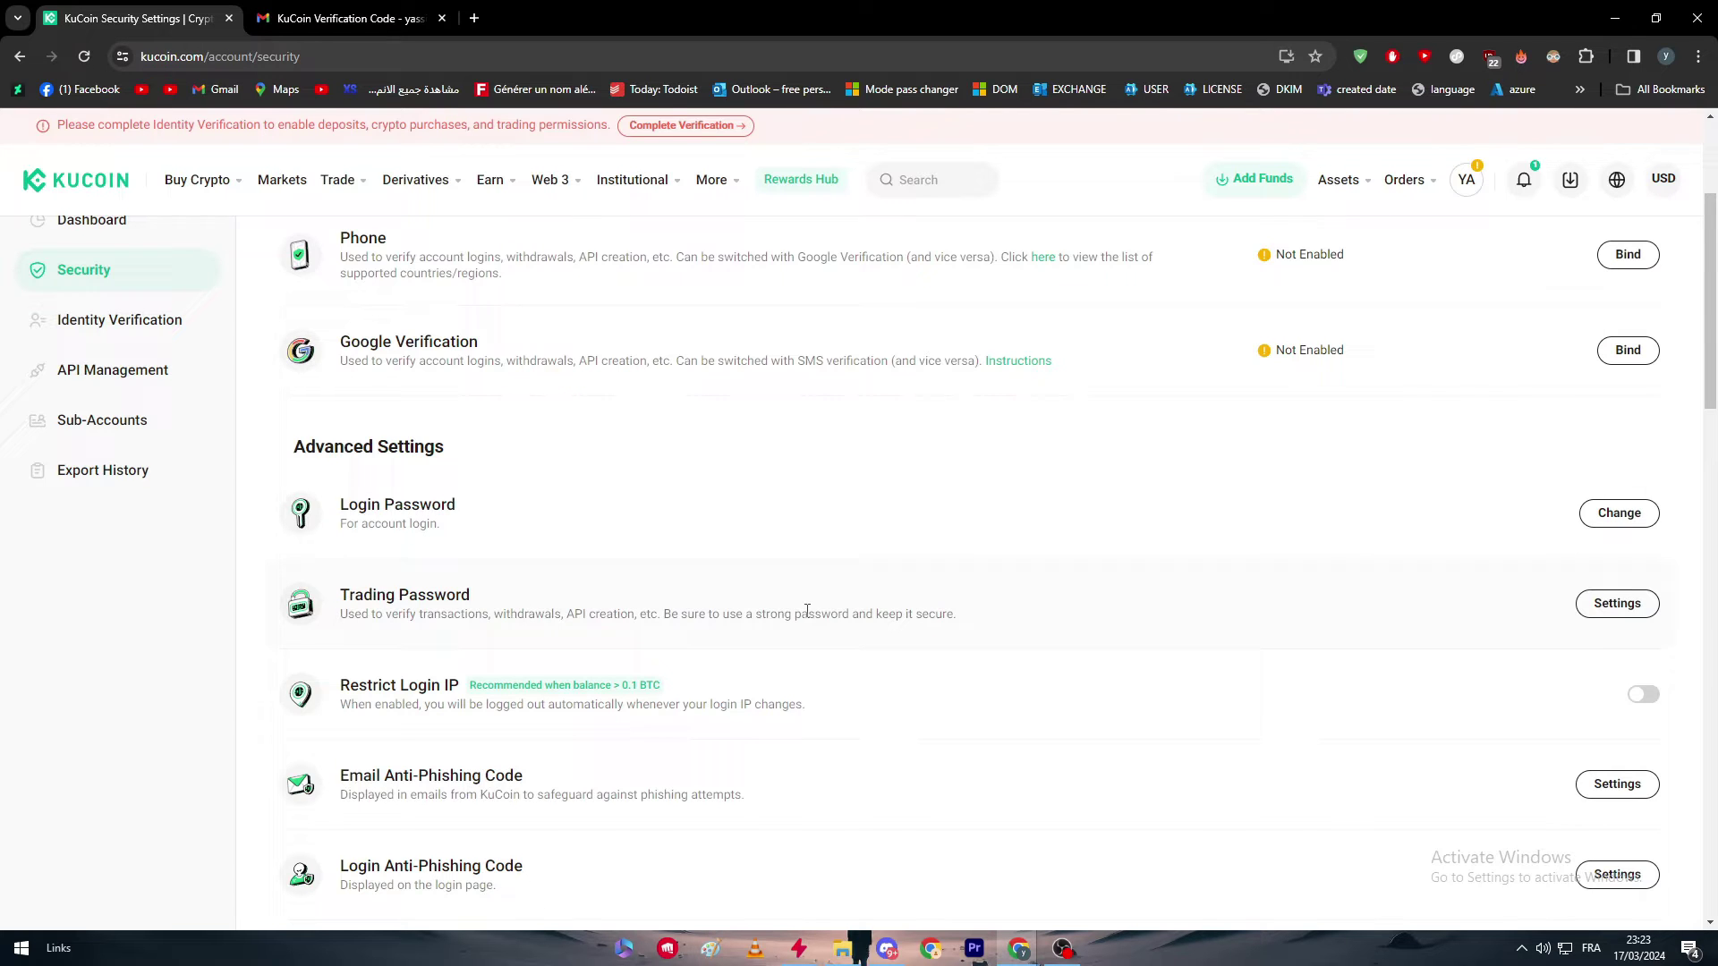
pyautogui.scroll(-1, 806, 610)
pyautogui.scroll(4, 716, 573)
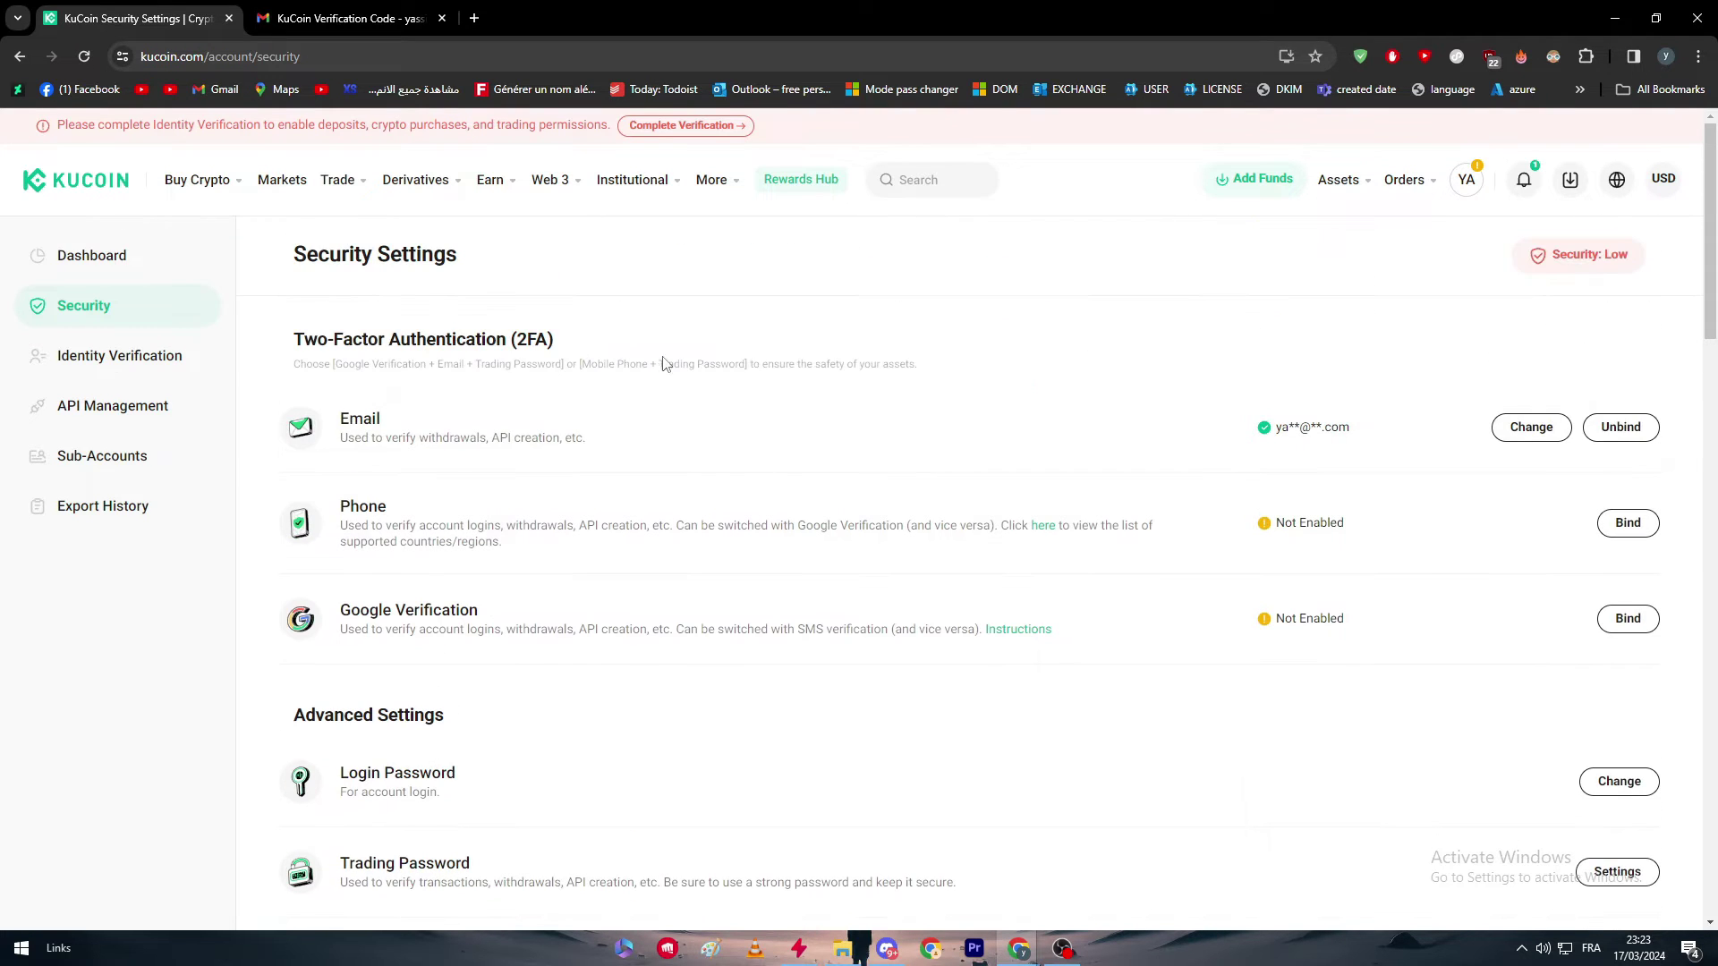
# Step: Browse the Identity Verification, Sub-accounts and Export History pages
pyautogui.click(129, 358)
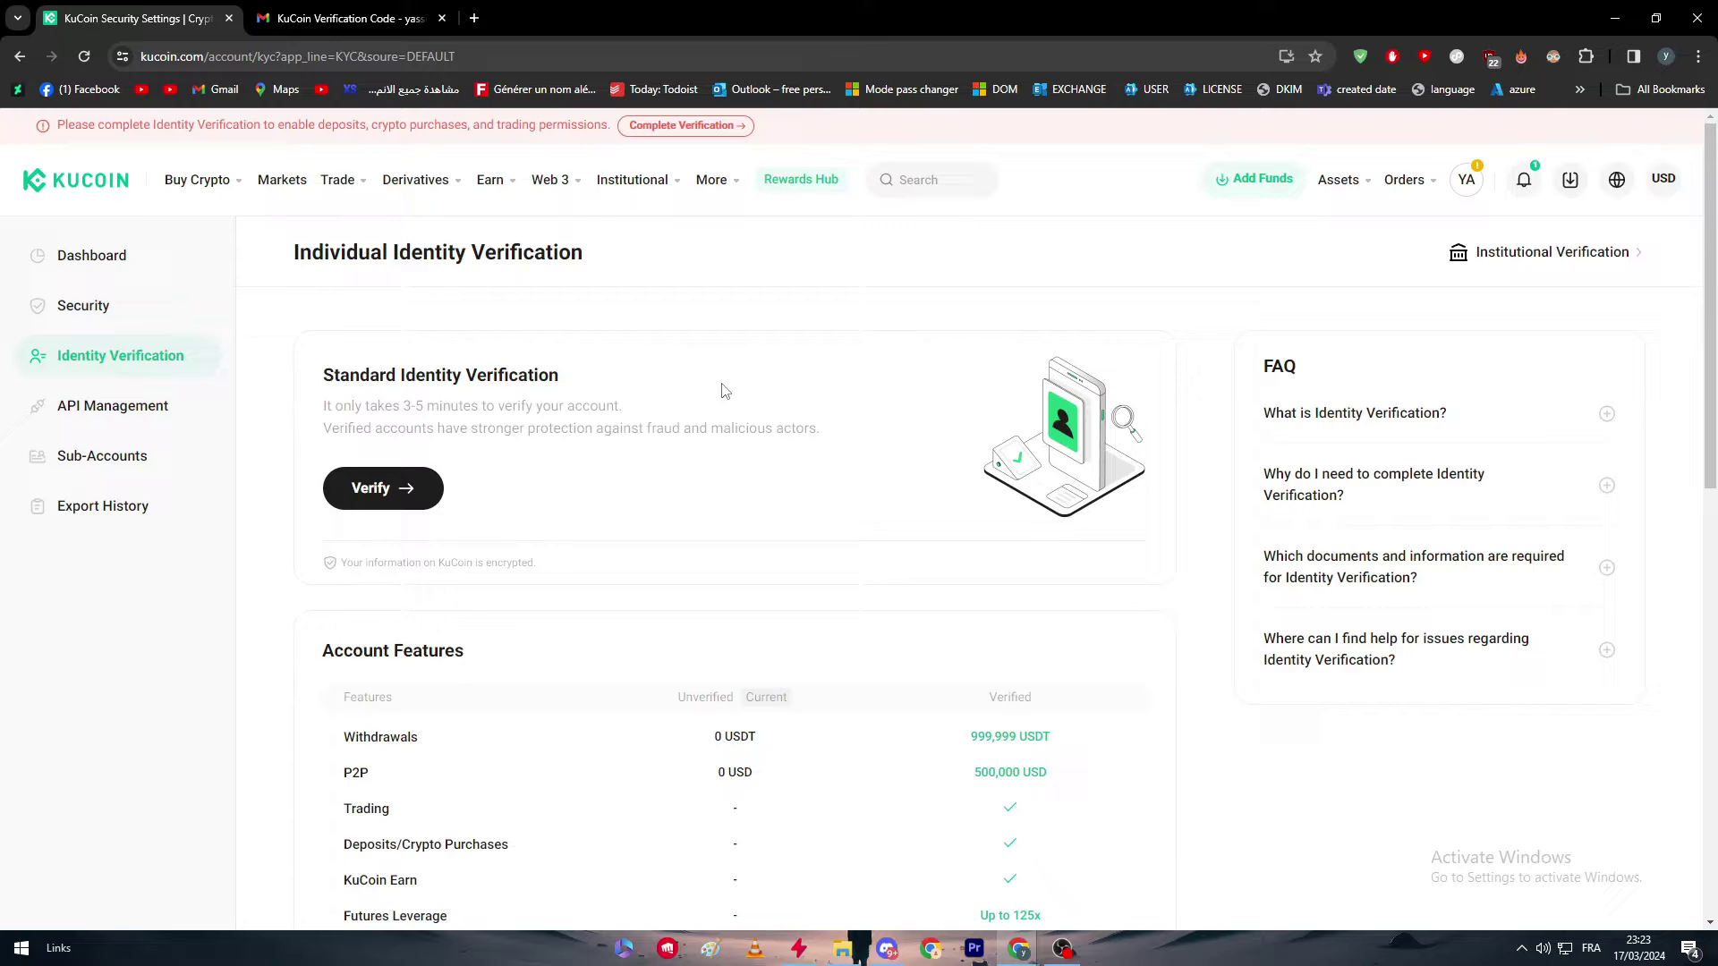
pyautogui.scroll(-1, 868, 404)
pyautogui.scroll(-3, 870, 405)
pyautogui.scroll(4, 763, 541)
pyautogui.click(105, 460)
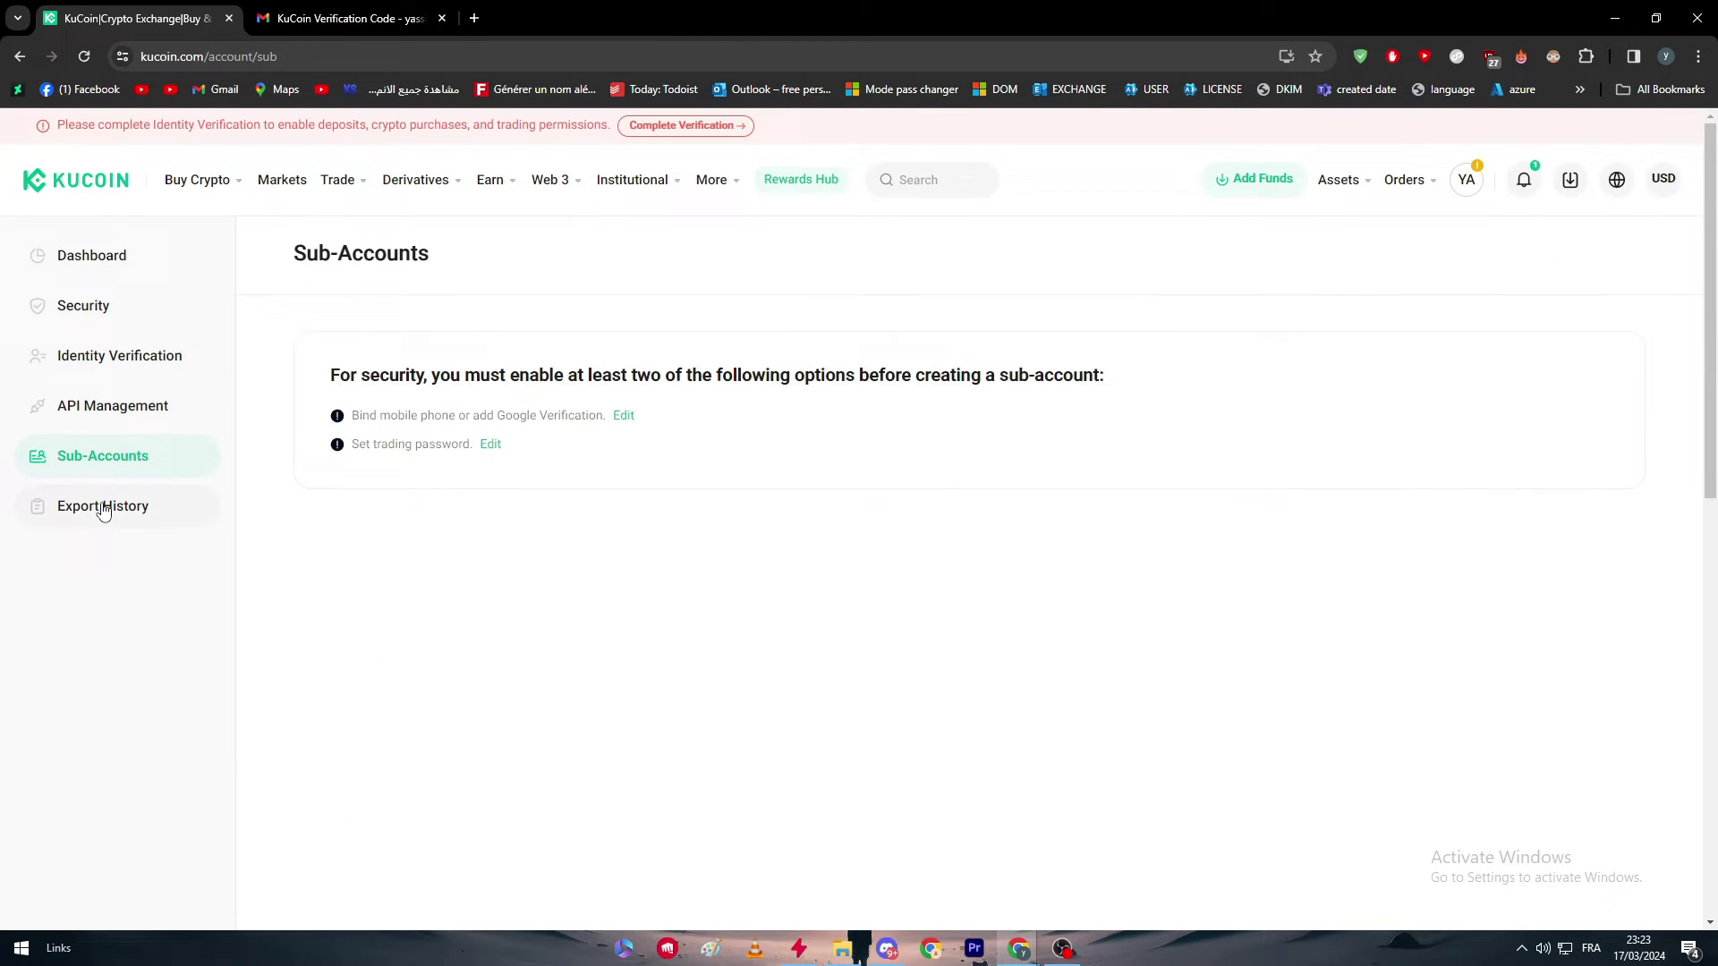
pyautogui.click(103, 507)
# Step: Return to Security Settings, highlight the Two-Factor Authentication heading, and bind Google Verification
pyautogui.click(81, 313)
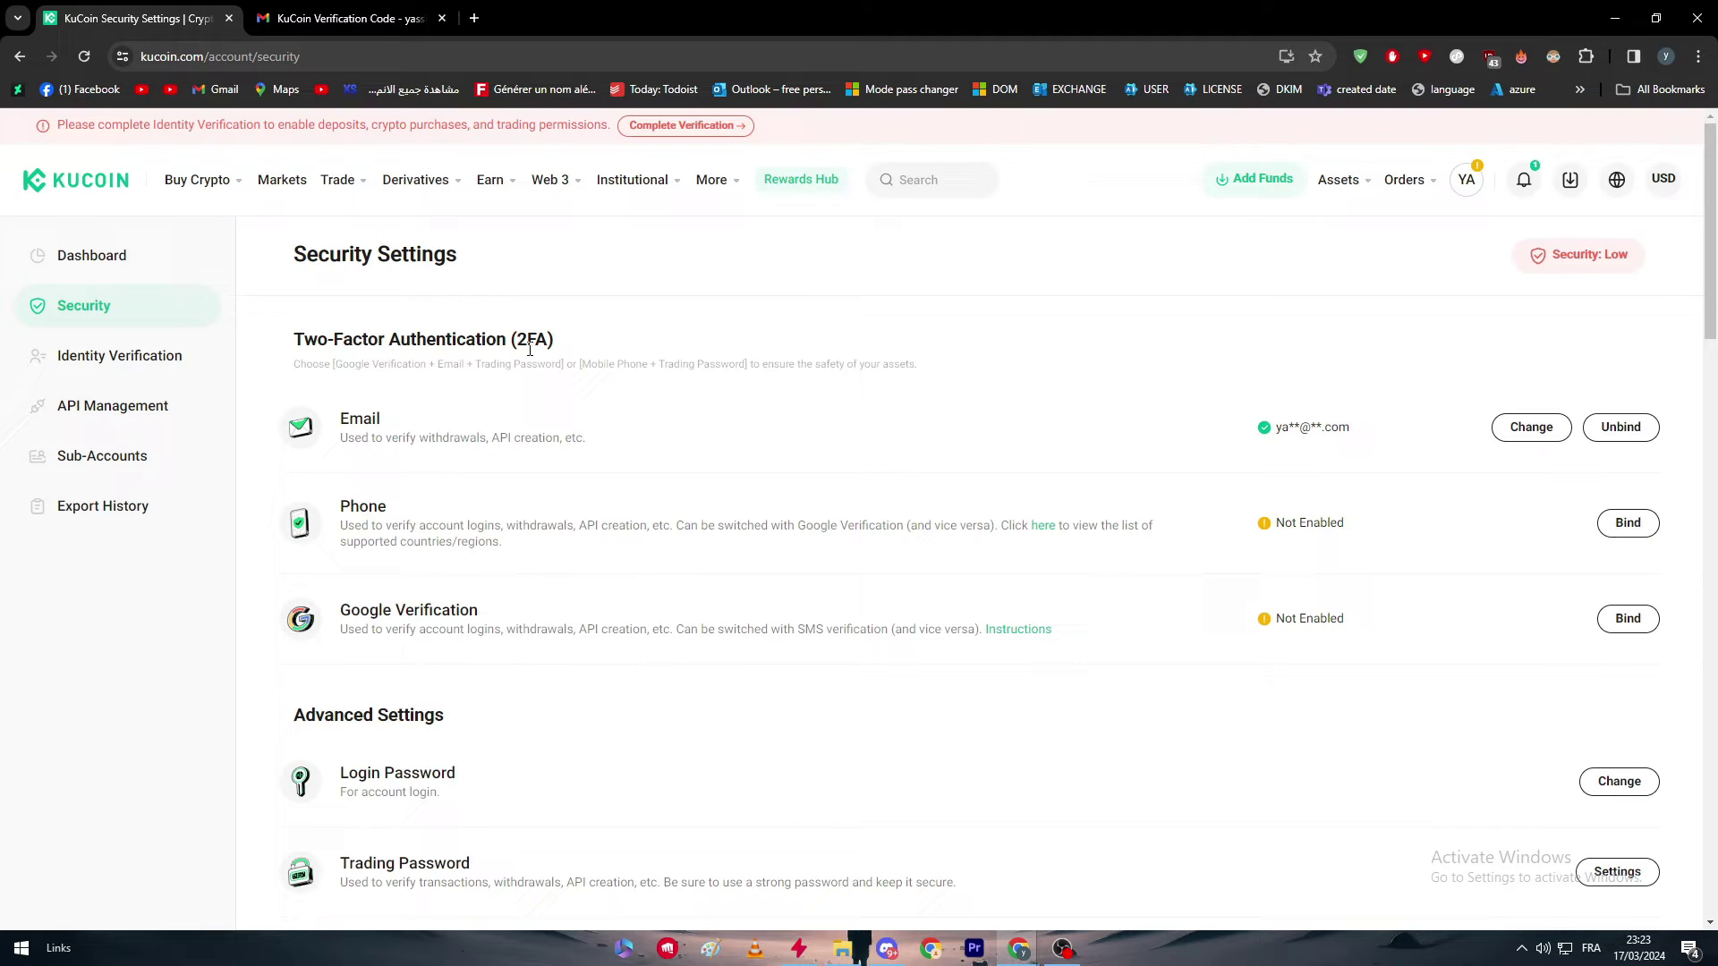
pyautogui.moveTo(295, 340); pyautogui.dragTo(426, 340)
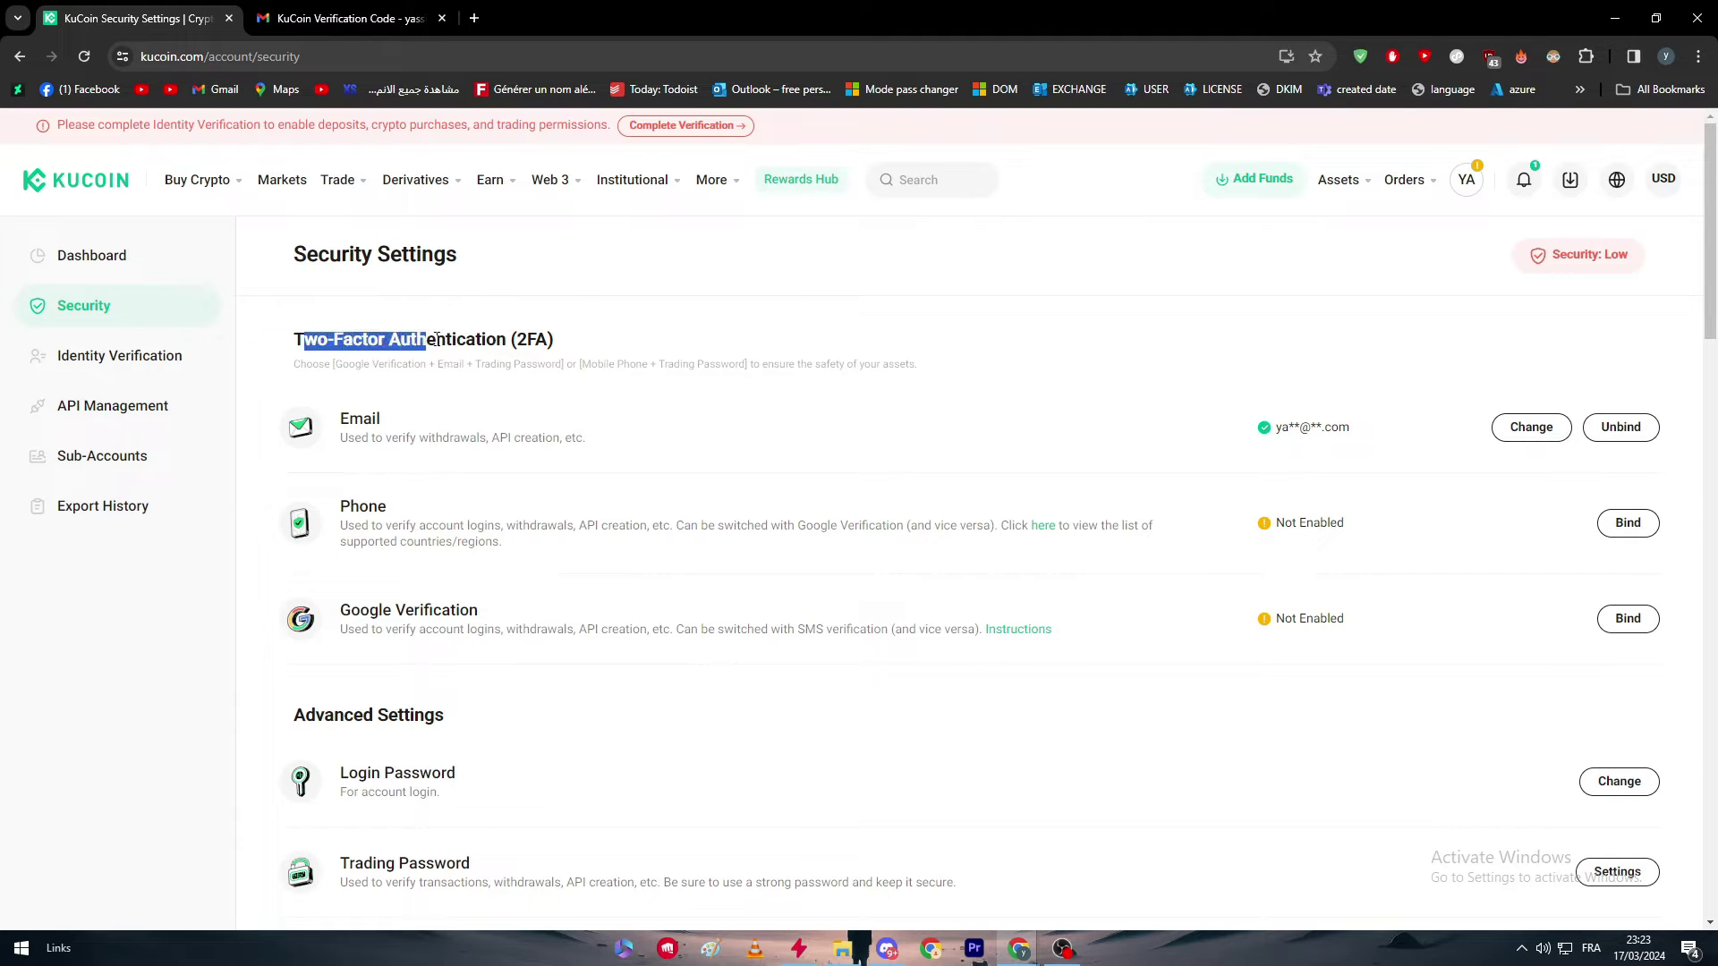
pyautogui.click(588, 345)
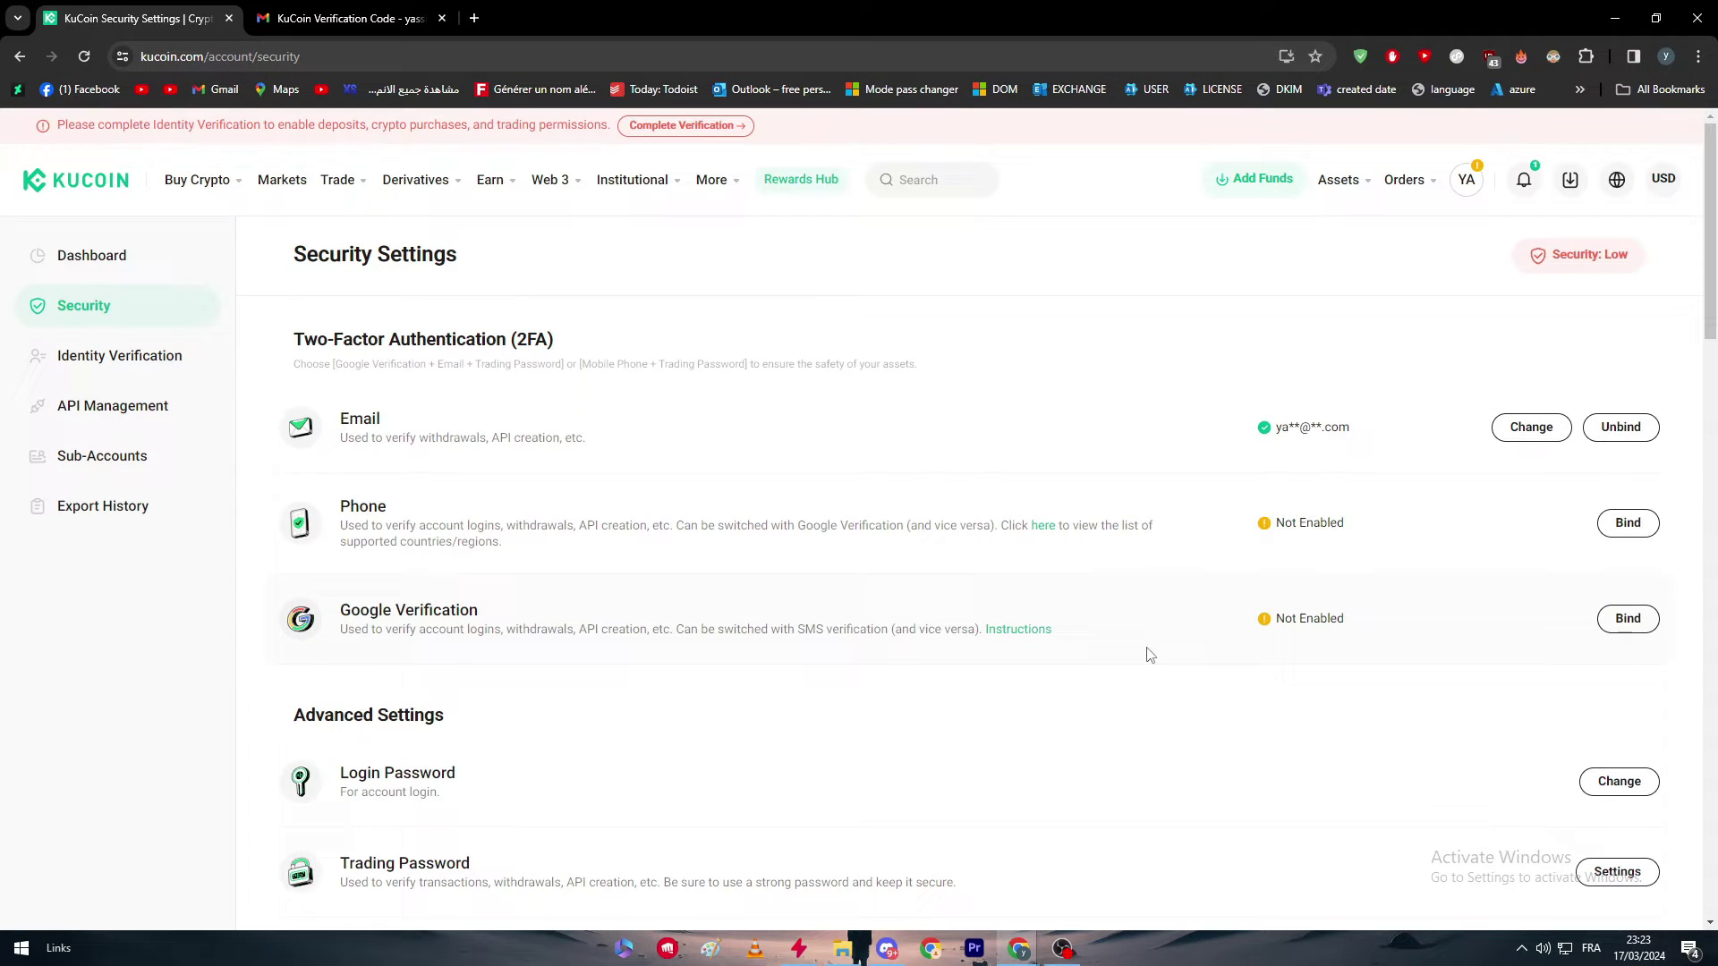
pyautogui.click(1647, 624)
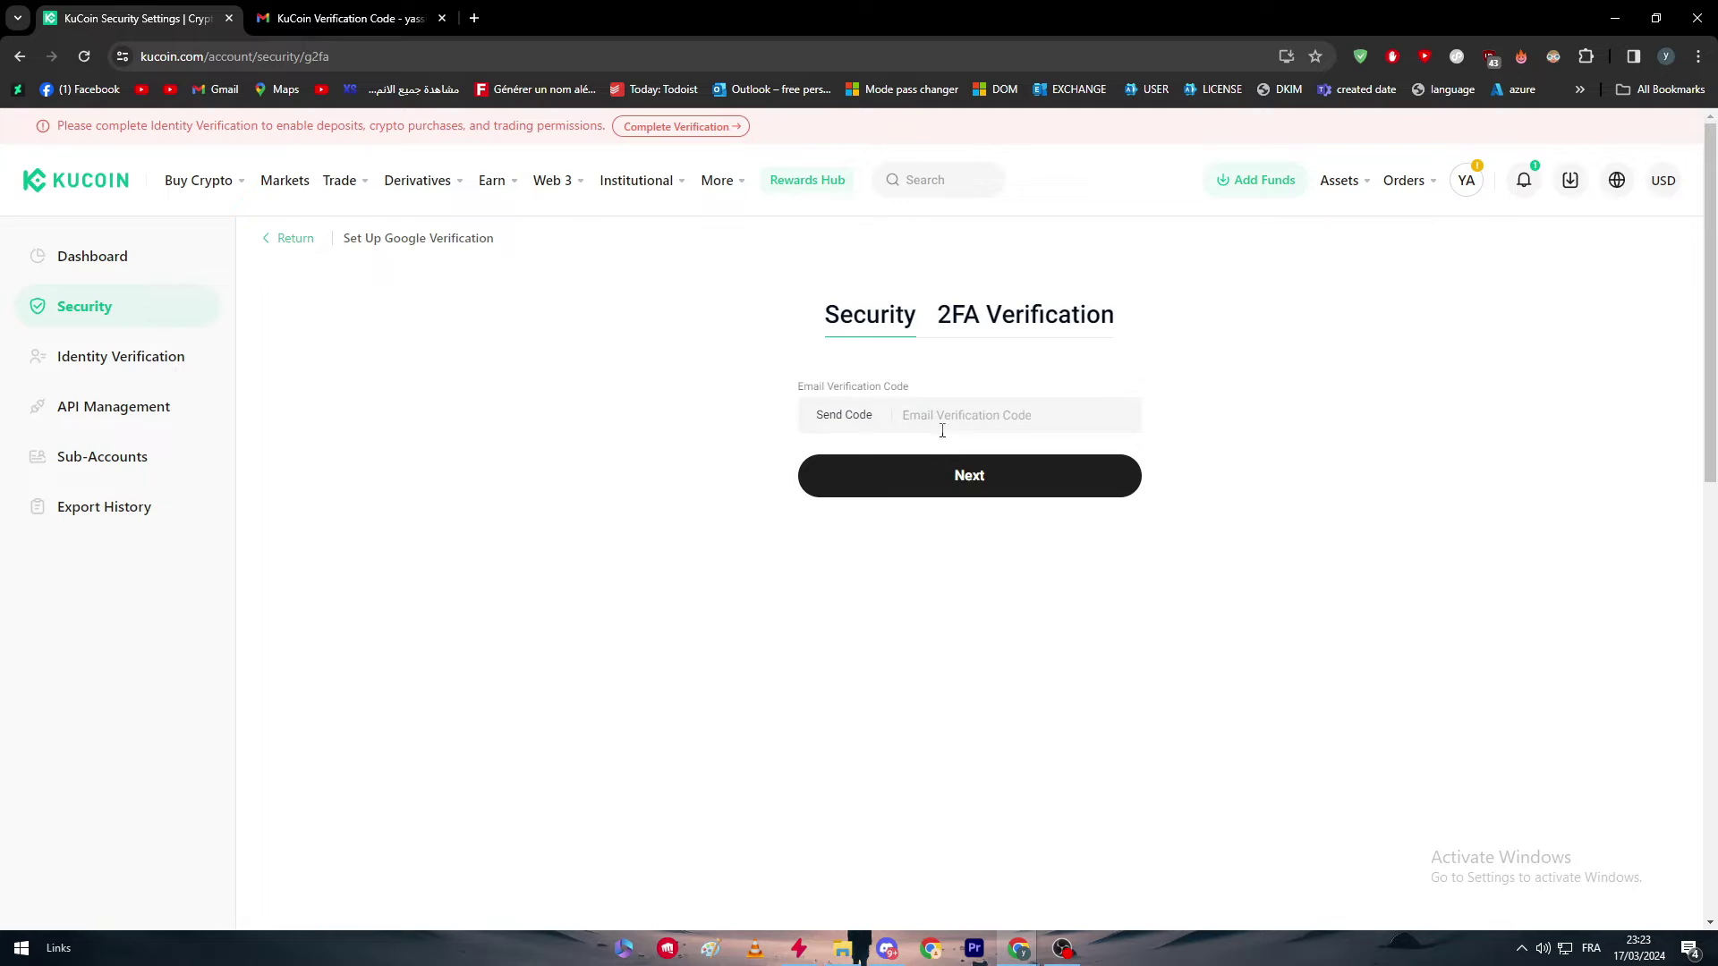
# Step: Request an email code and copy it from the newest KuCoin Verification Code email
pyautogui.click(805, 419)
pyautogui.click(394, 18)
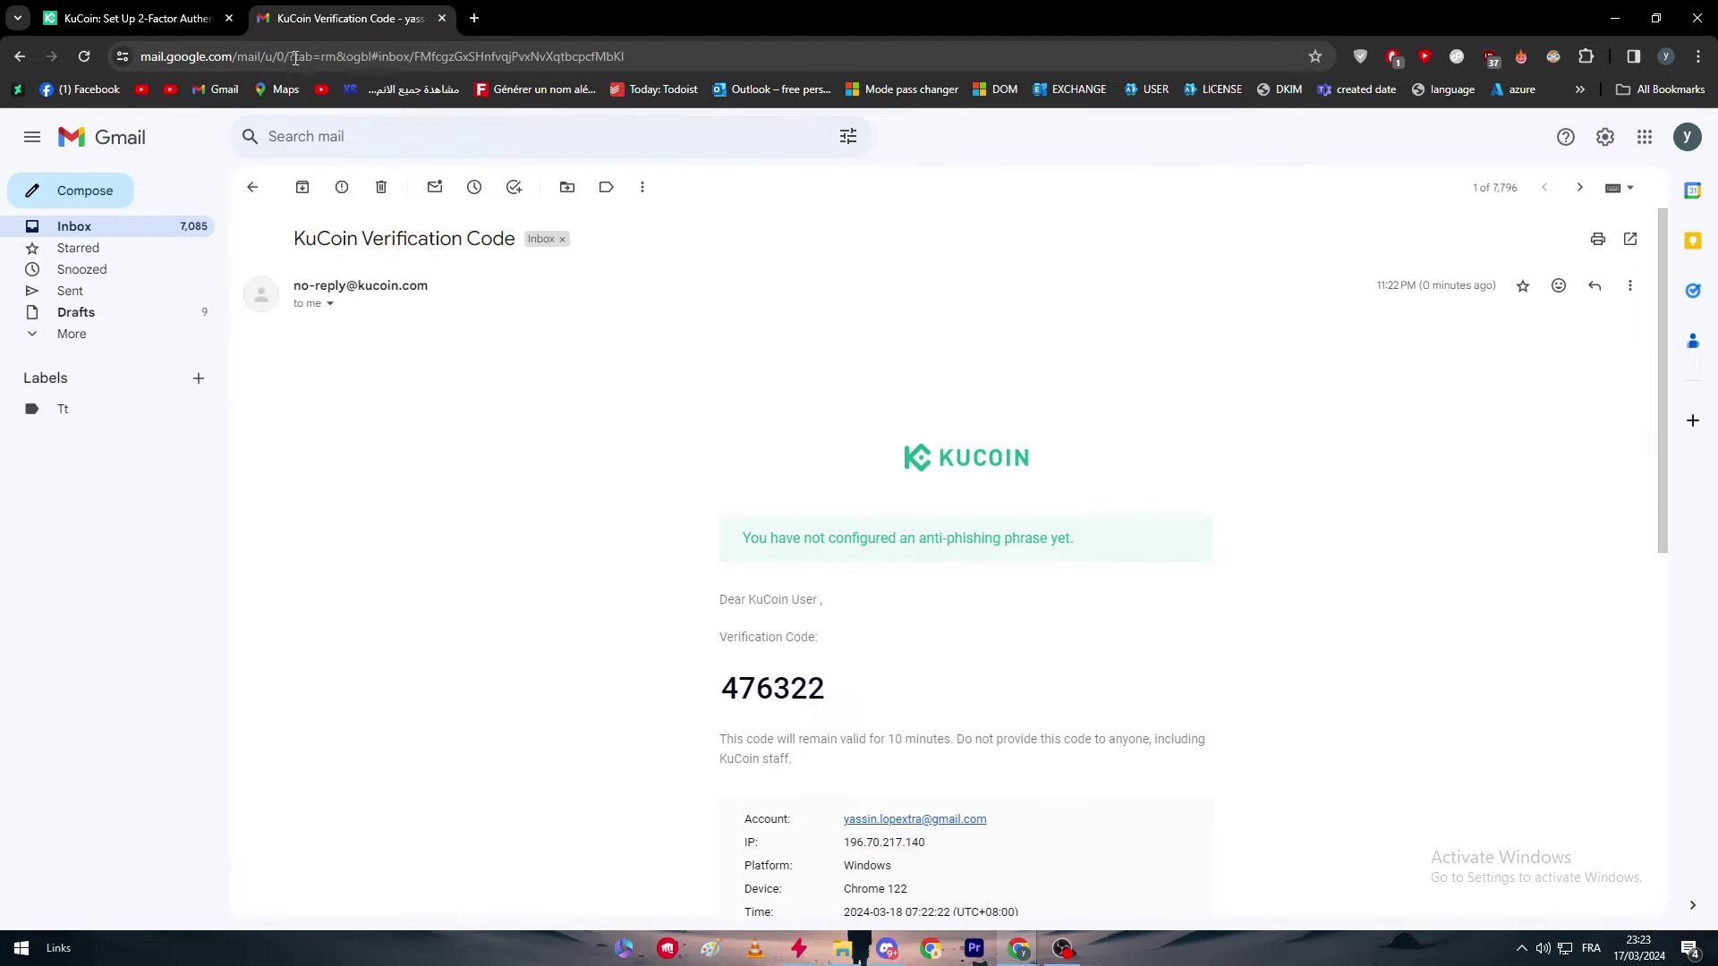
pyautogui.click(136, 237)
pyautogui.click(859, 260)
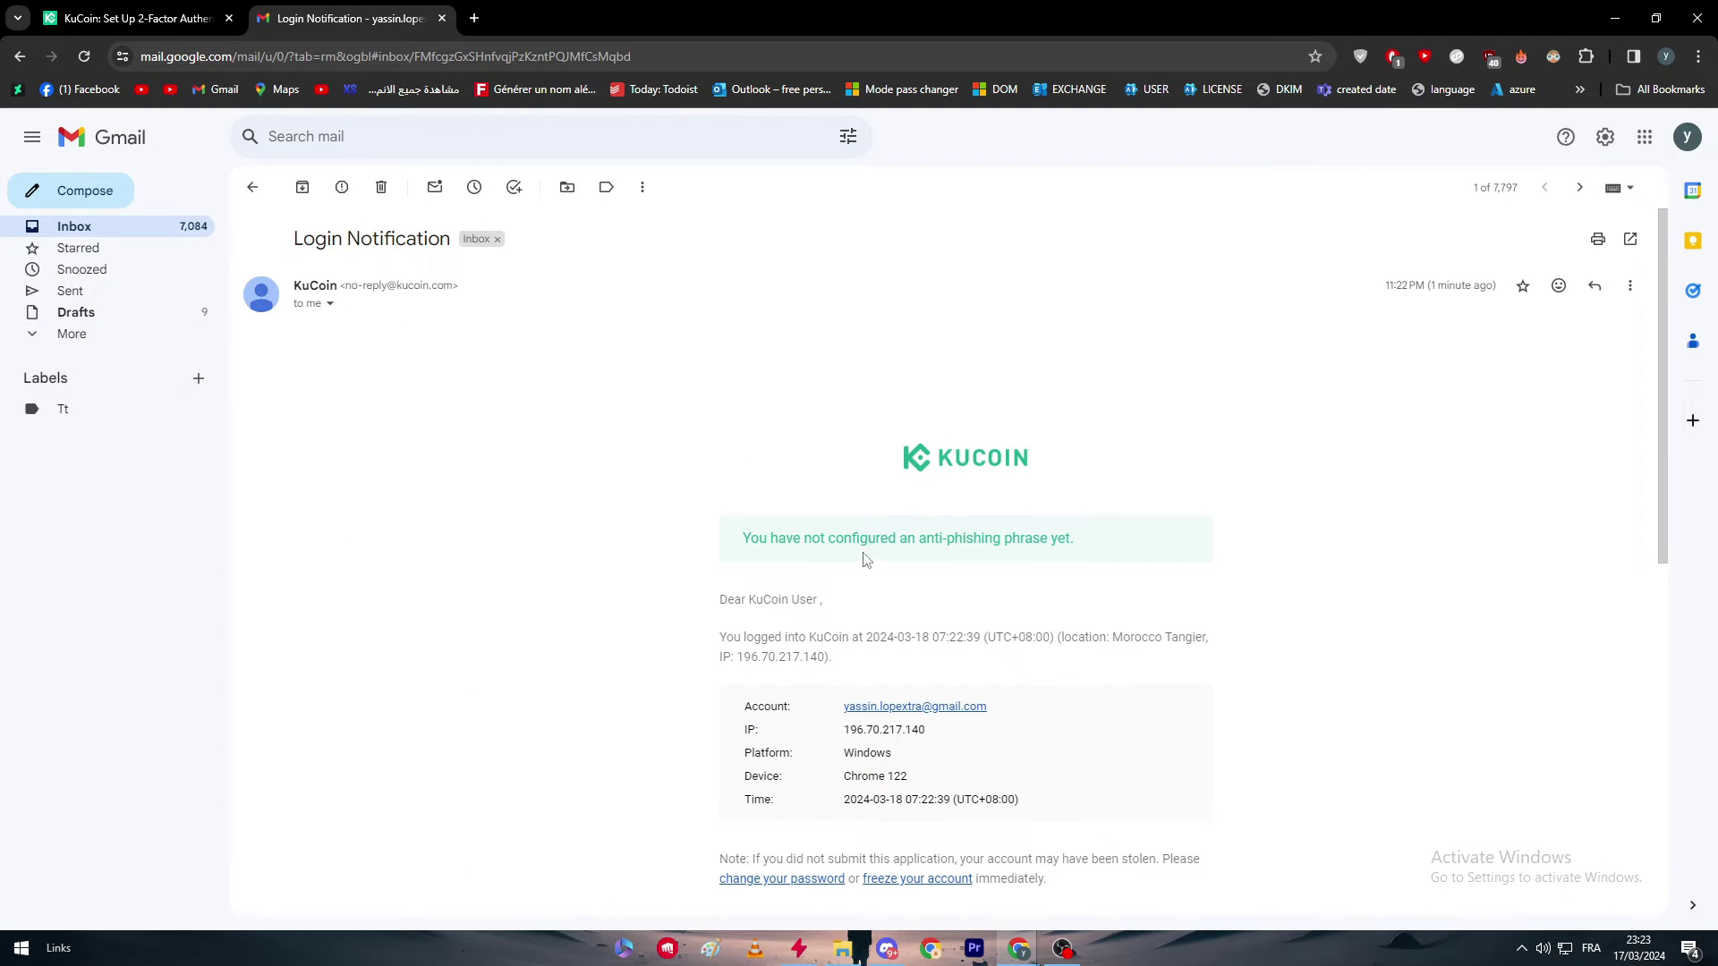
pyautogui.click(204, 226)
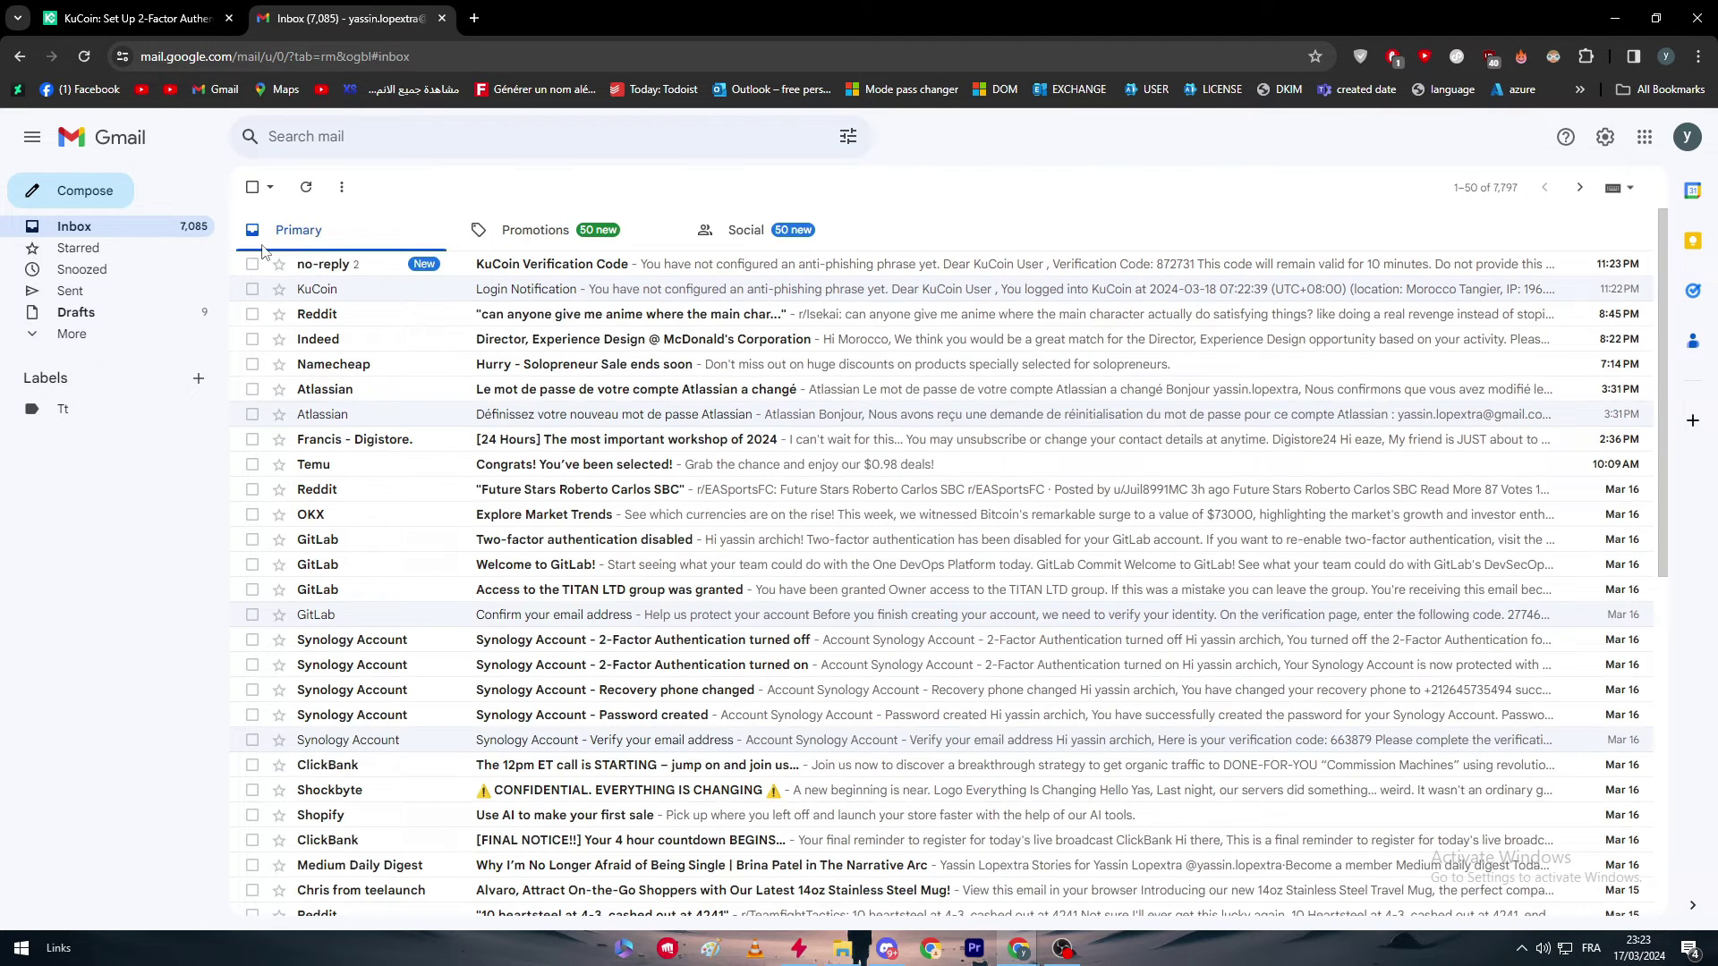
pyautogui.click(323, 264)
pyautogui.doubleClick(811, 752)
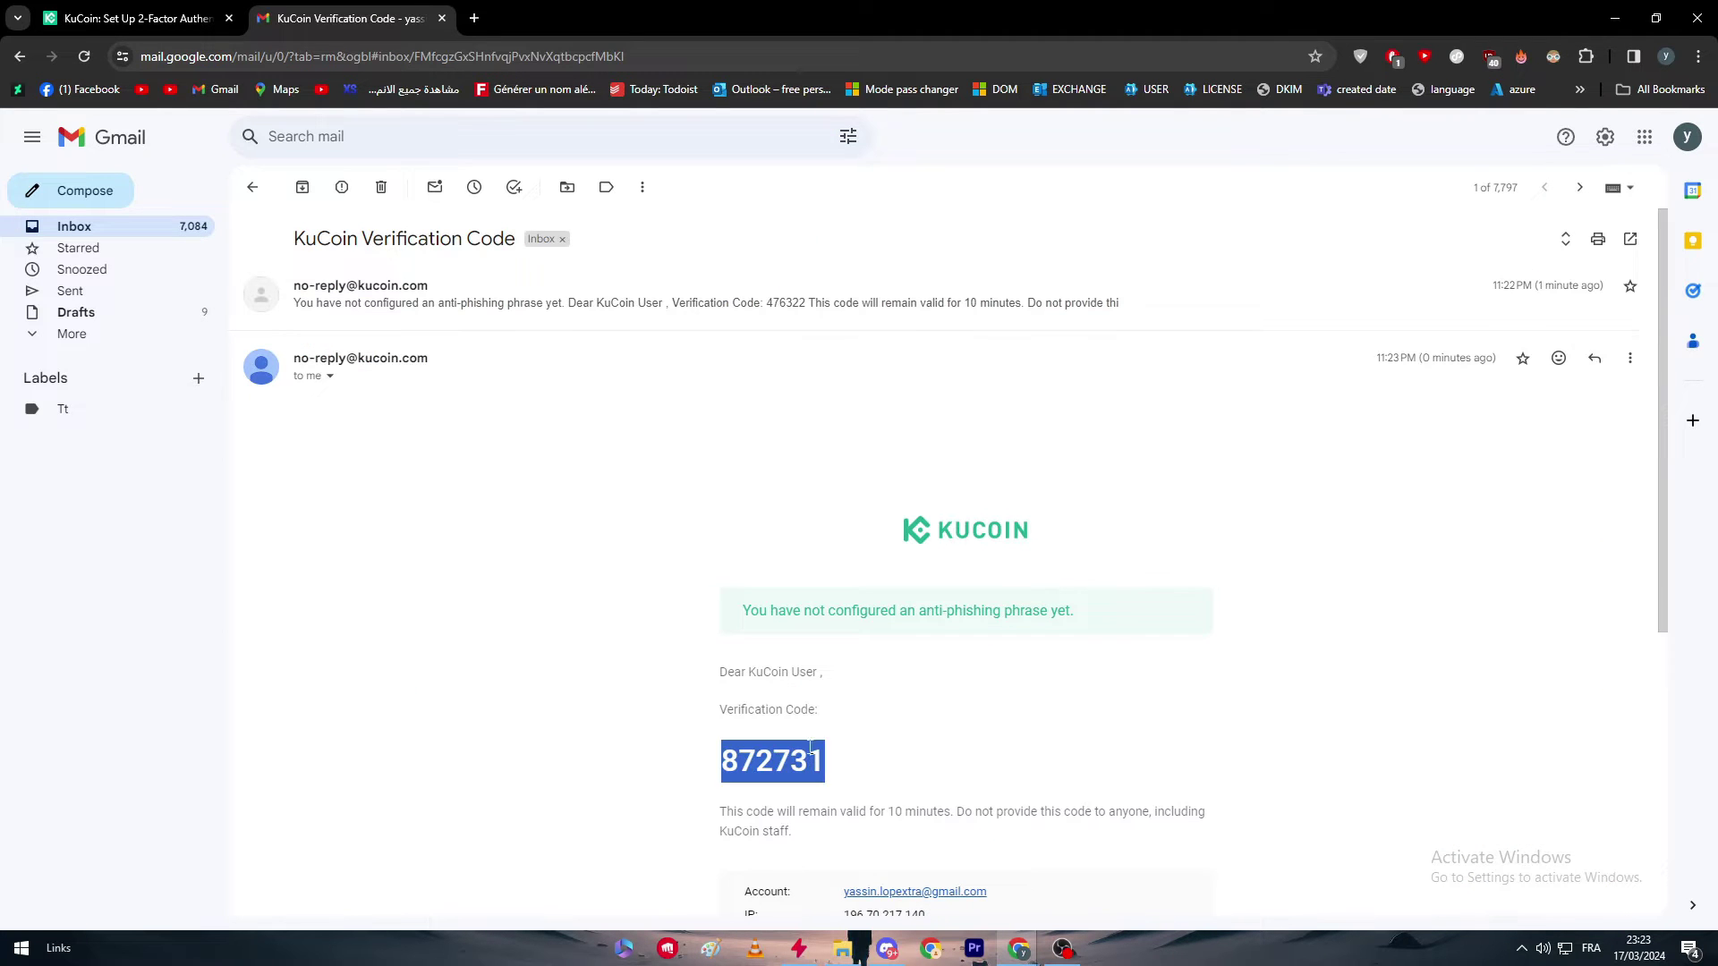
pyautogui.hotkey('ctrl', 'c')
# Step: Paste the code into KuCoin's email verification field and continue to the QR code
pyautogui.click(139, 18)
pyautogui.click(897, 414)
pyautogui.hotkey('ctrl', 'v')
pyautogui.click(1003, 470)
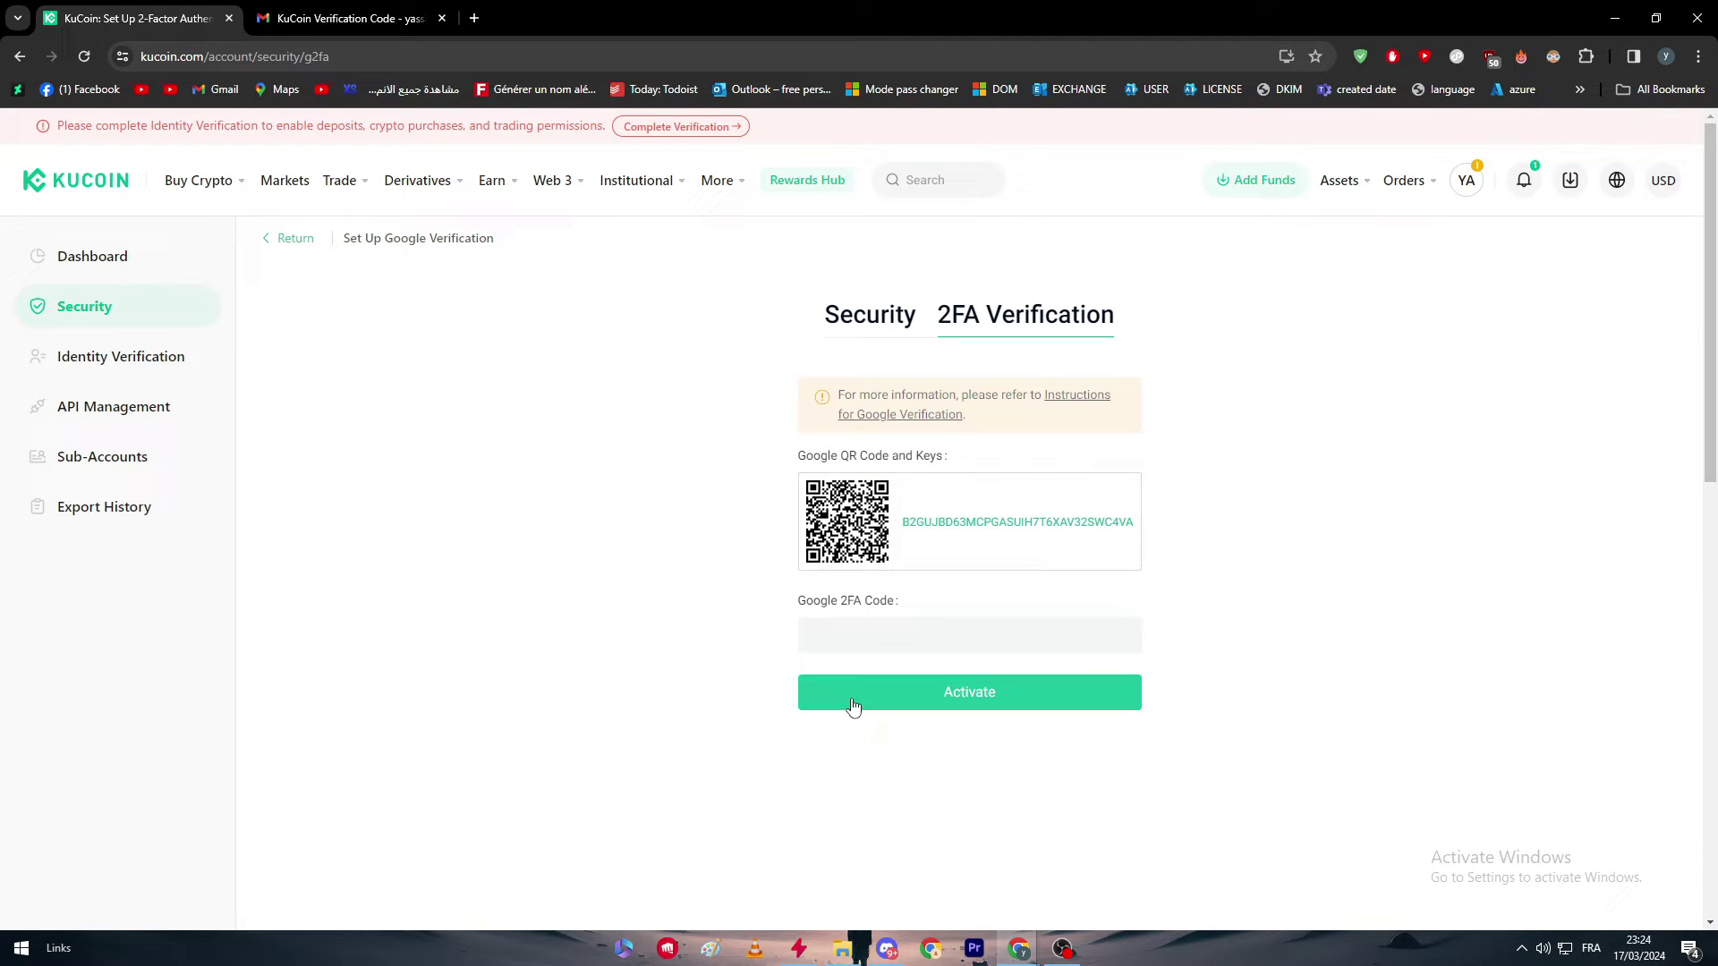
# Step: Exit the setup via Dashboard in the sidebar, then open Security settings
pyautogui.click(95, 267)
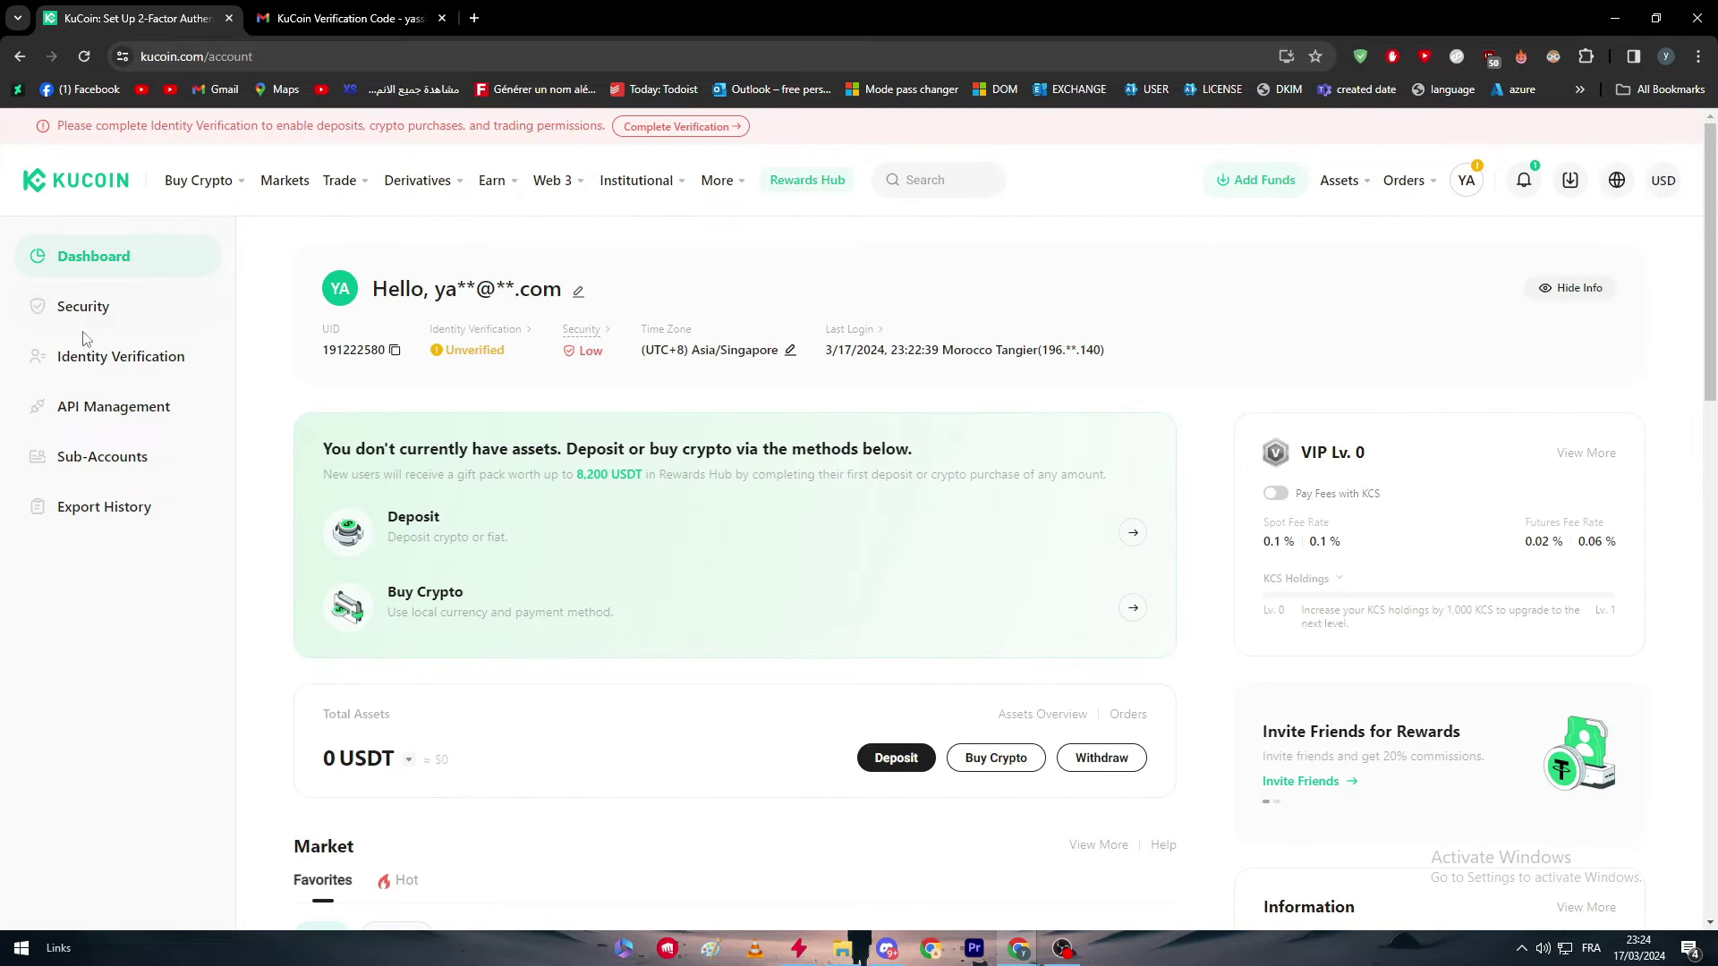
pyautogui.click(132, 302)
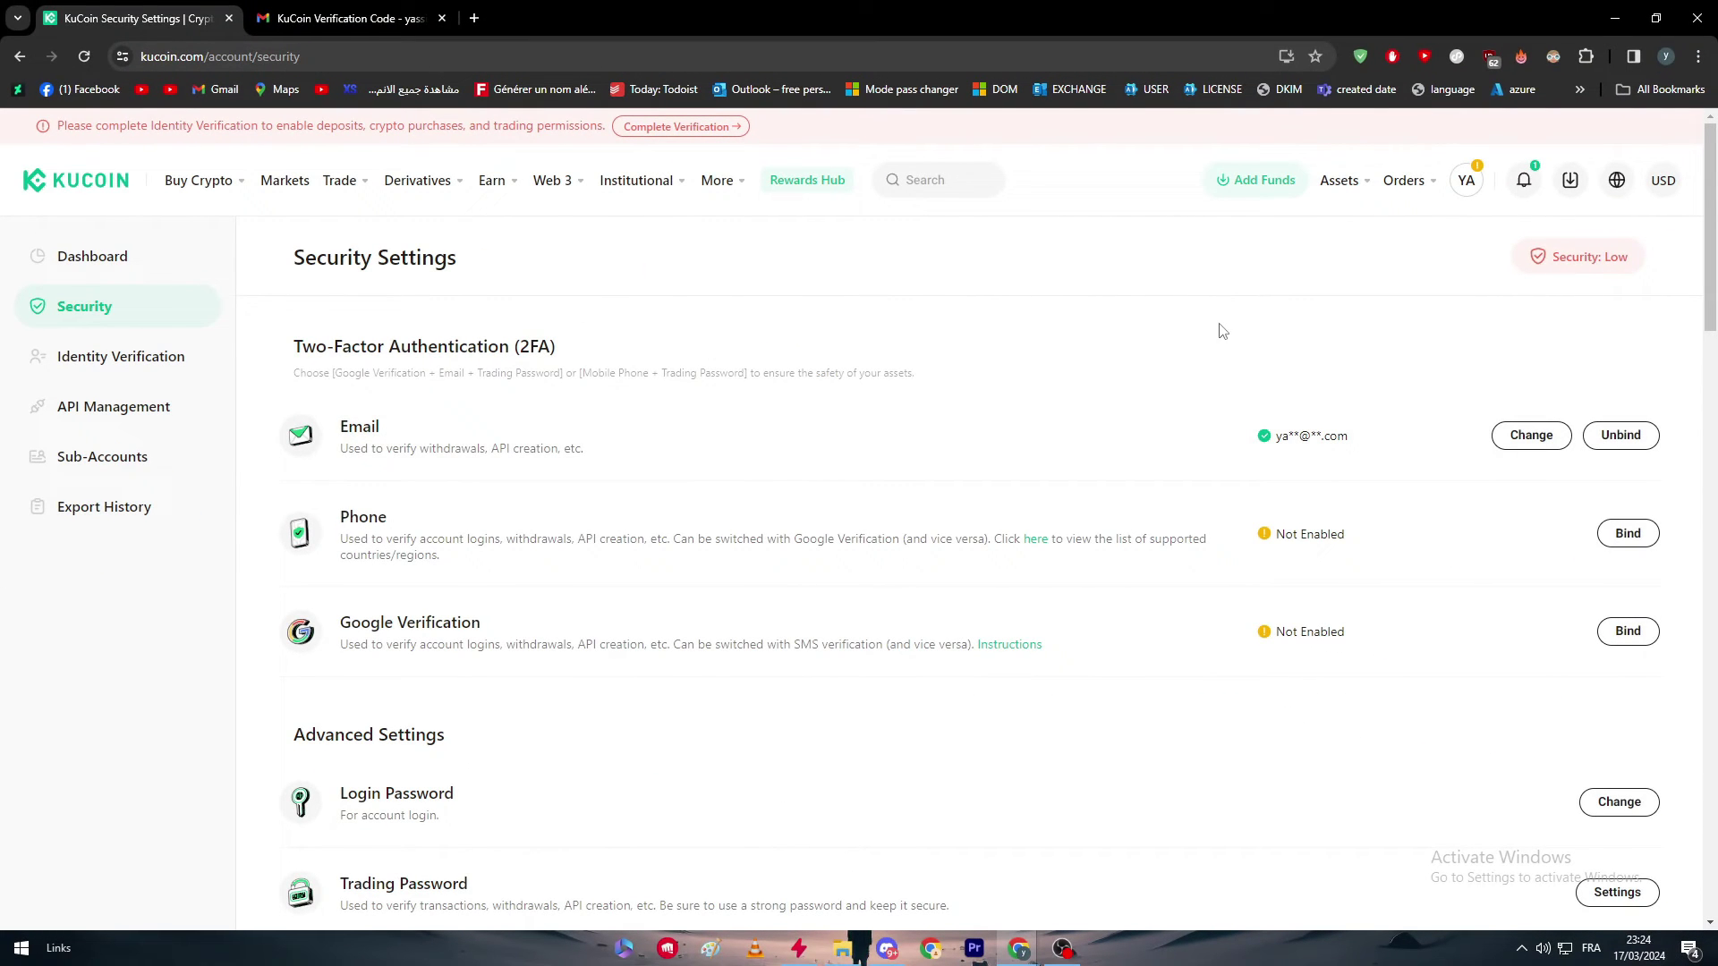
pyautogui.click(1620, 435)
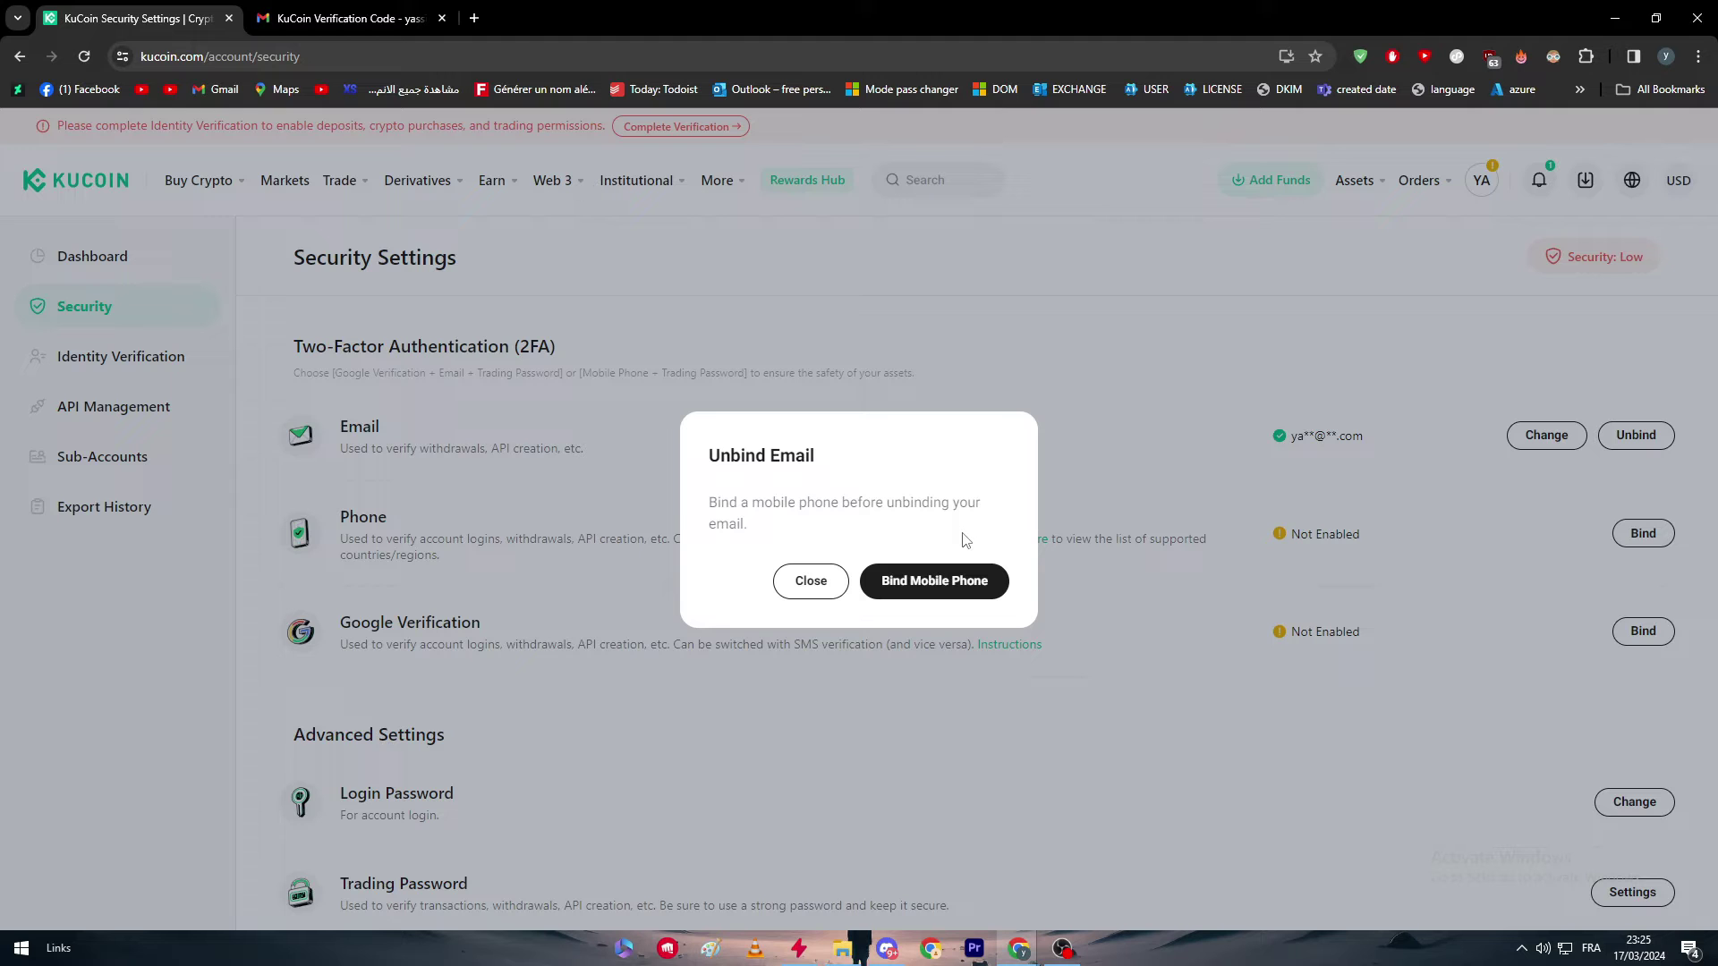
pyautogui.click(839, 592)
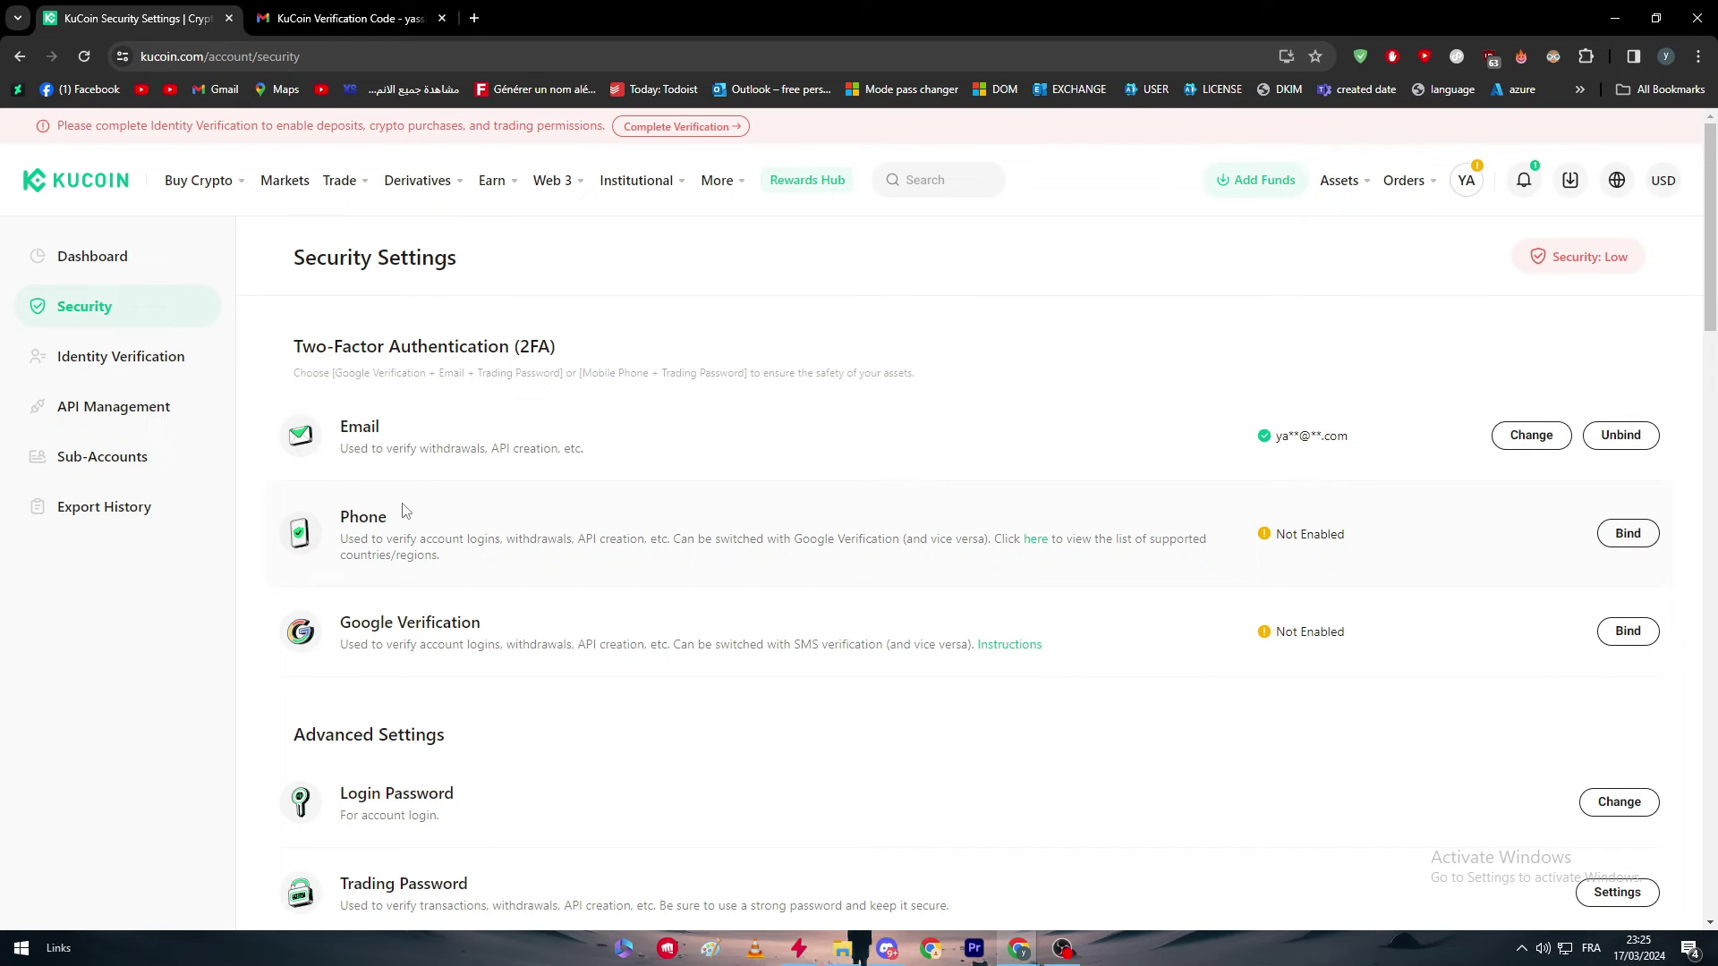
pyautogui.moveTo(341, 419); pyautogui.dragTo(399, 449)
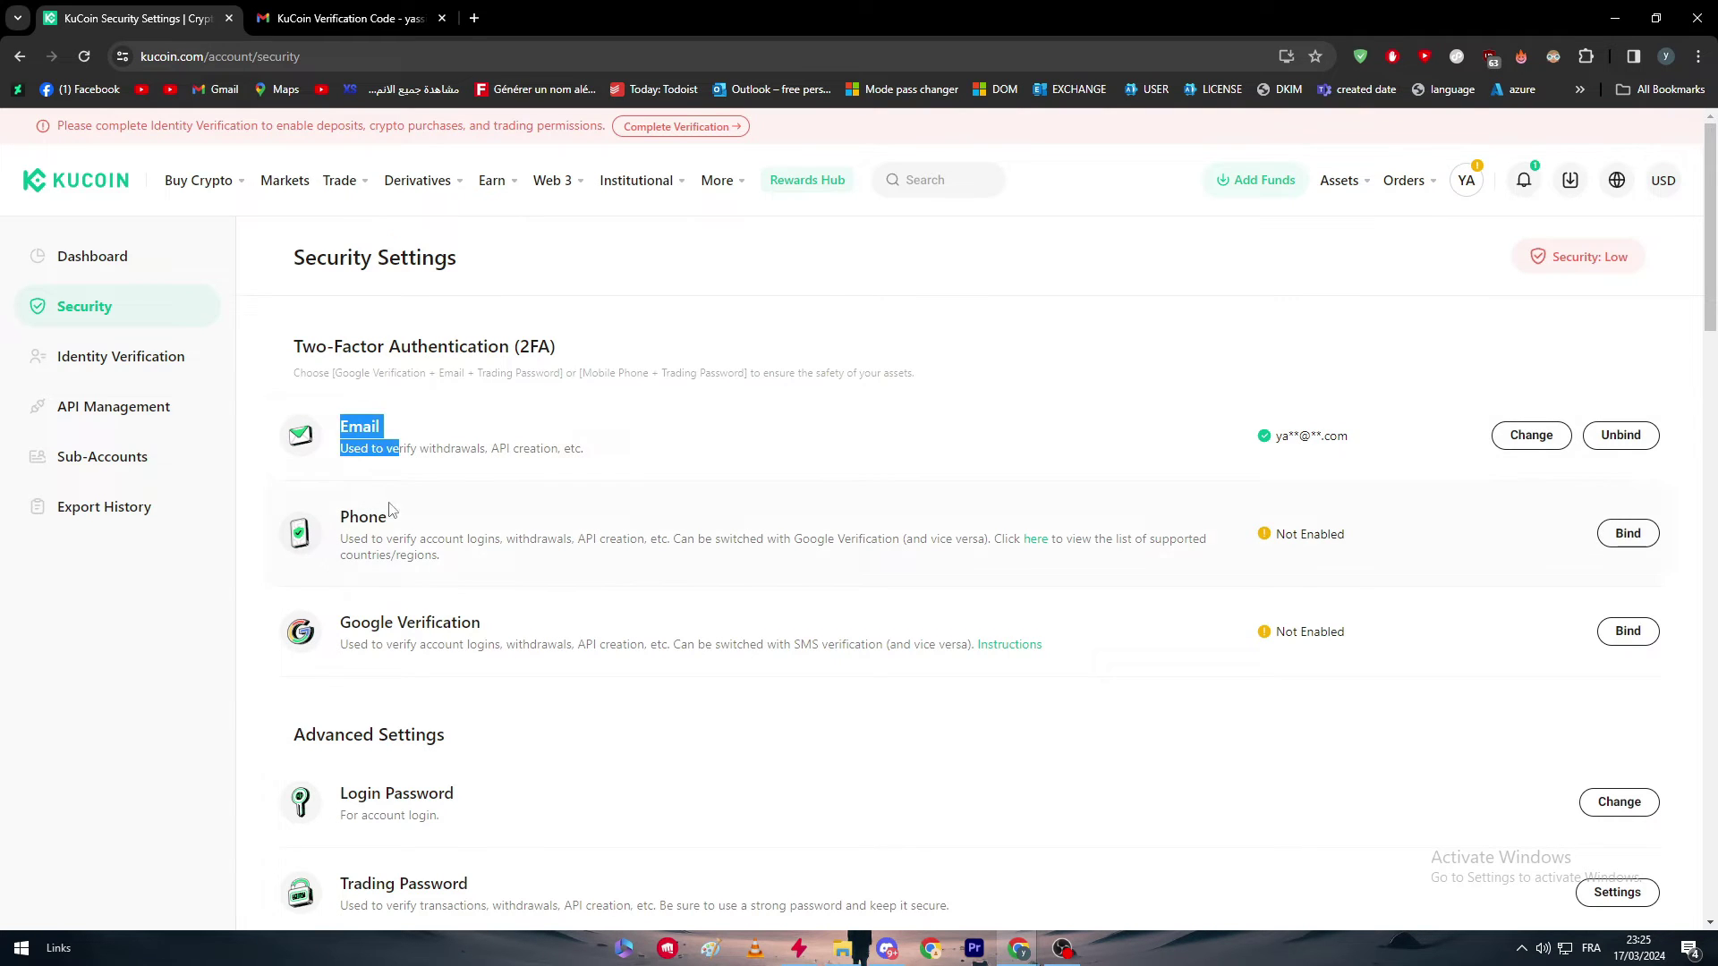
pyautogui.click(466, 615)
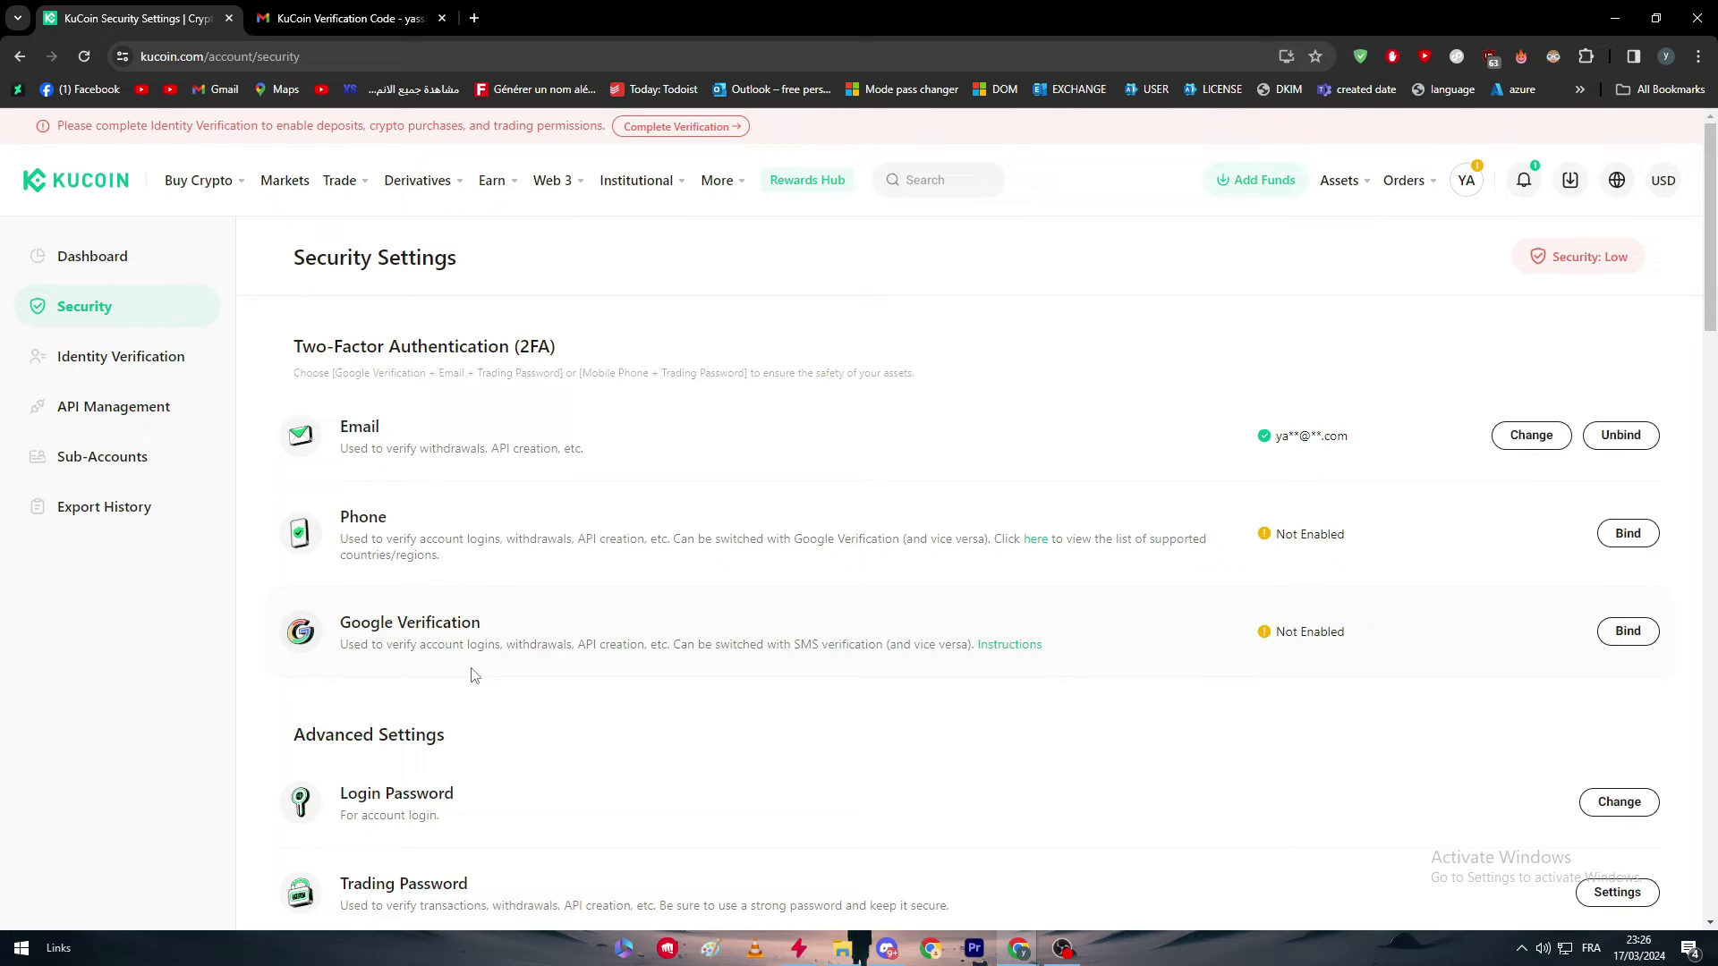
pyautogui.scroll(-1, 479, 673)
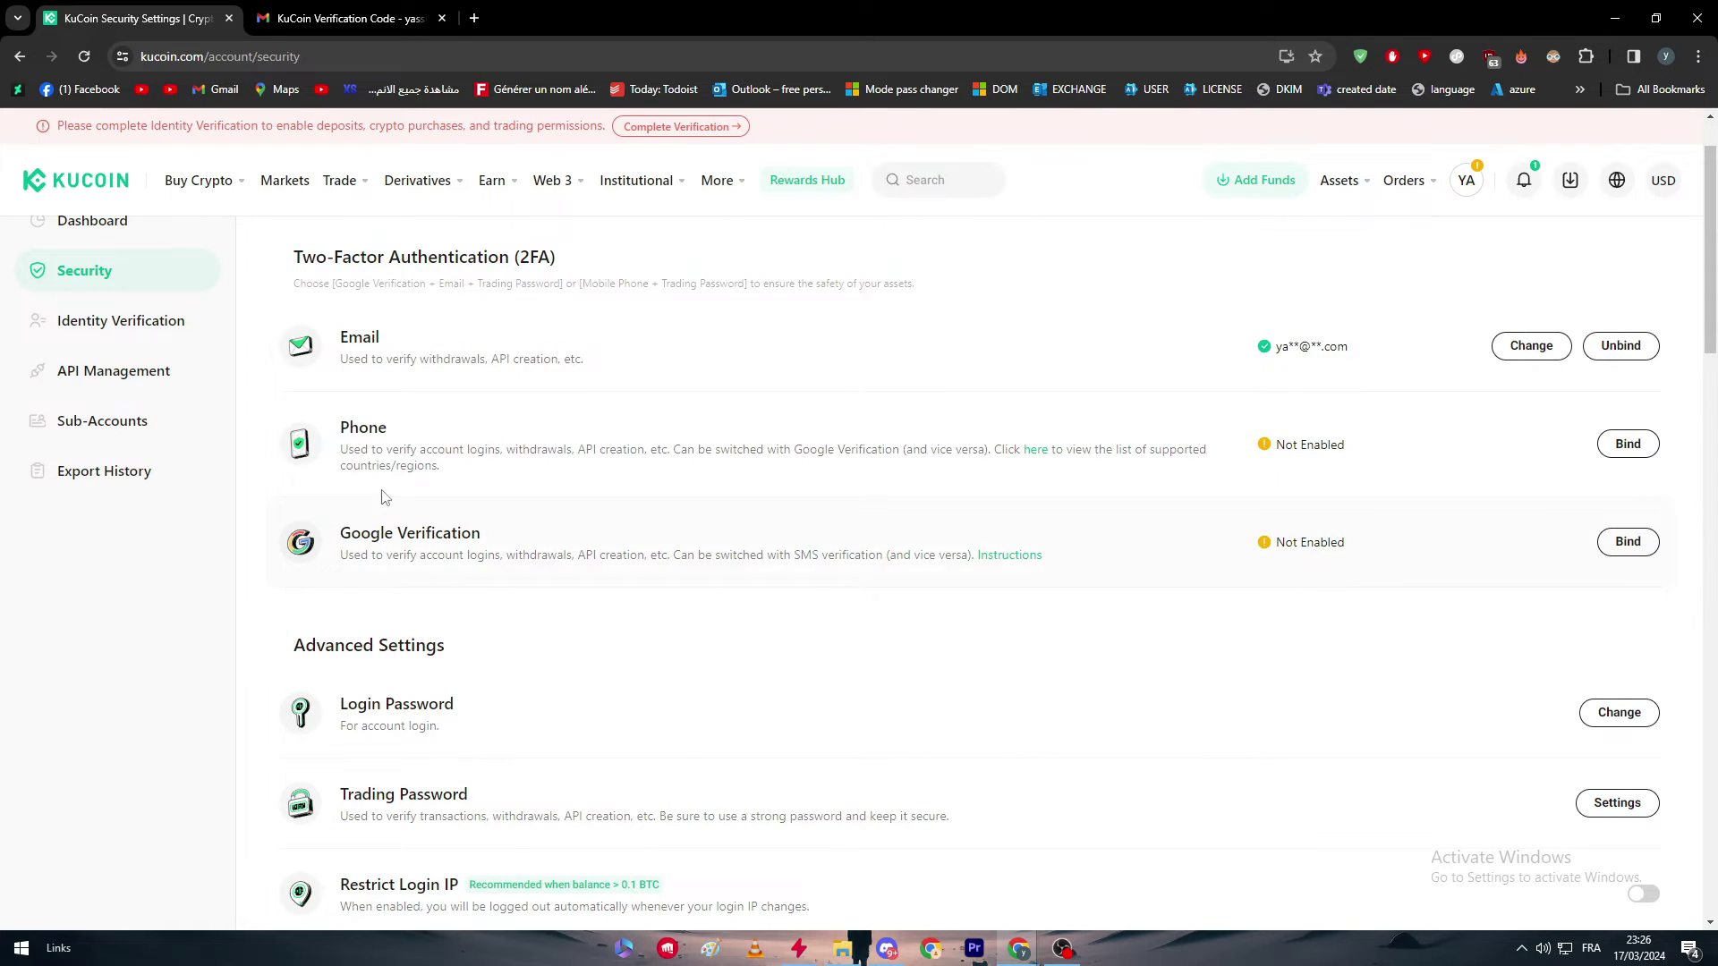
pyautogui.click(318, 25)
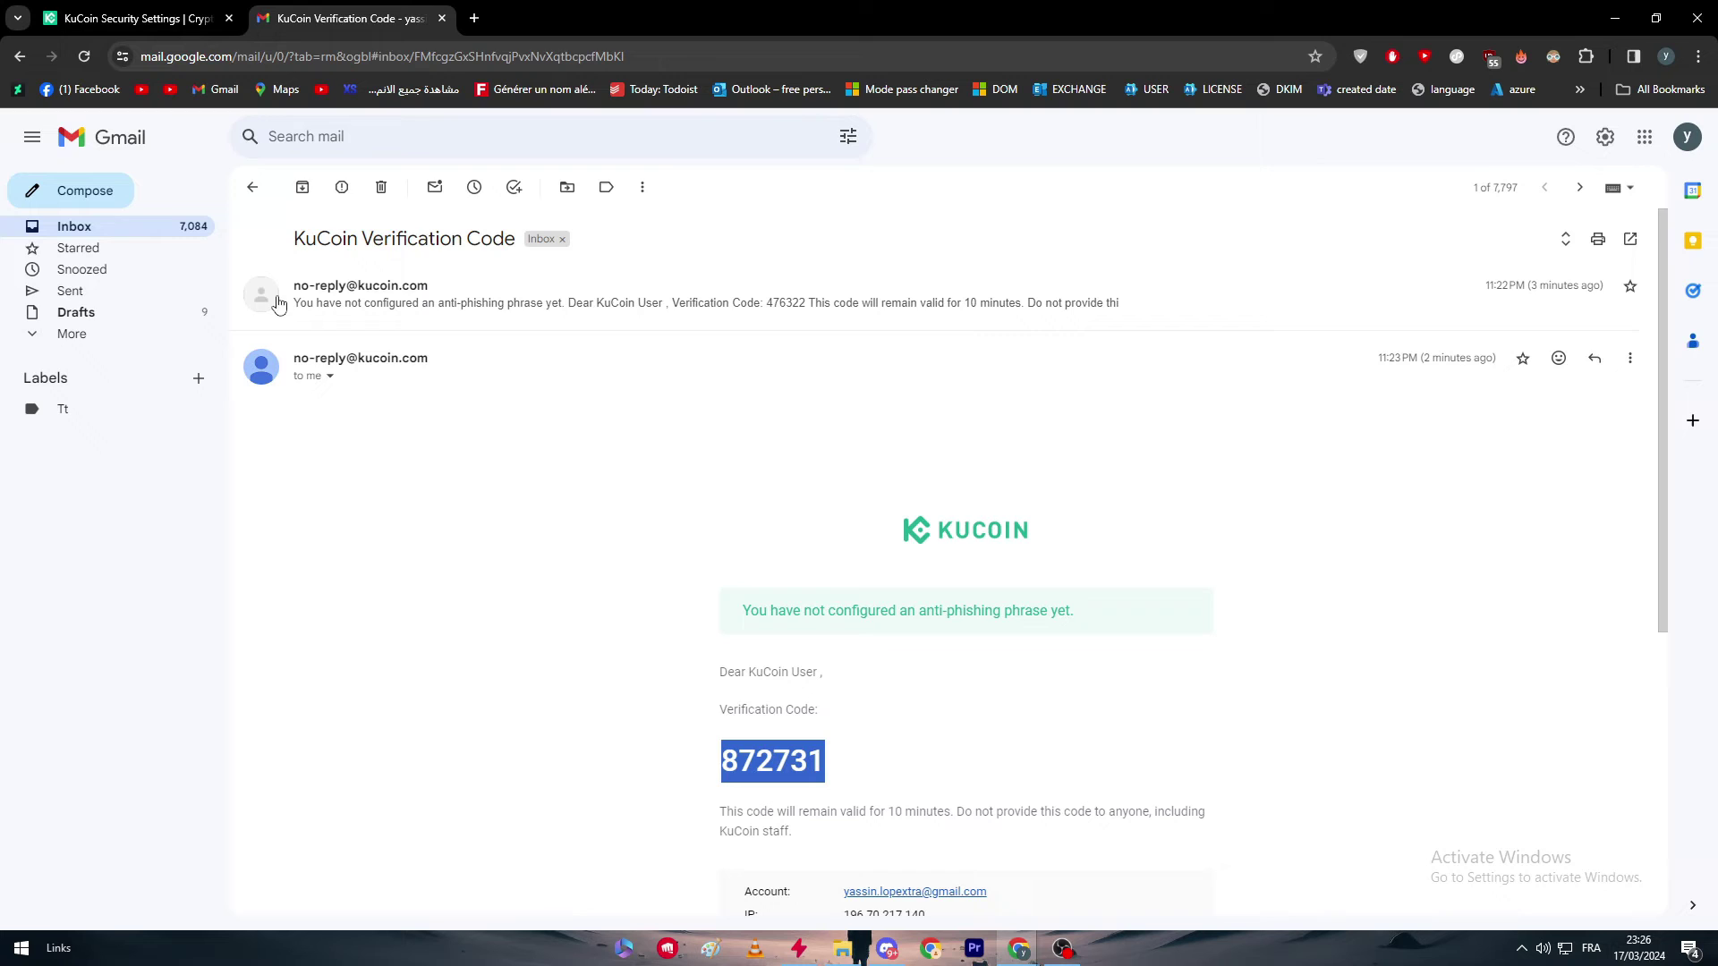
pyautogui.click(183, 11)
pyautogui.click(304, 10)
pyautogui.scroll(-2, 761, 600)
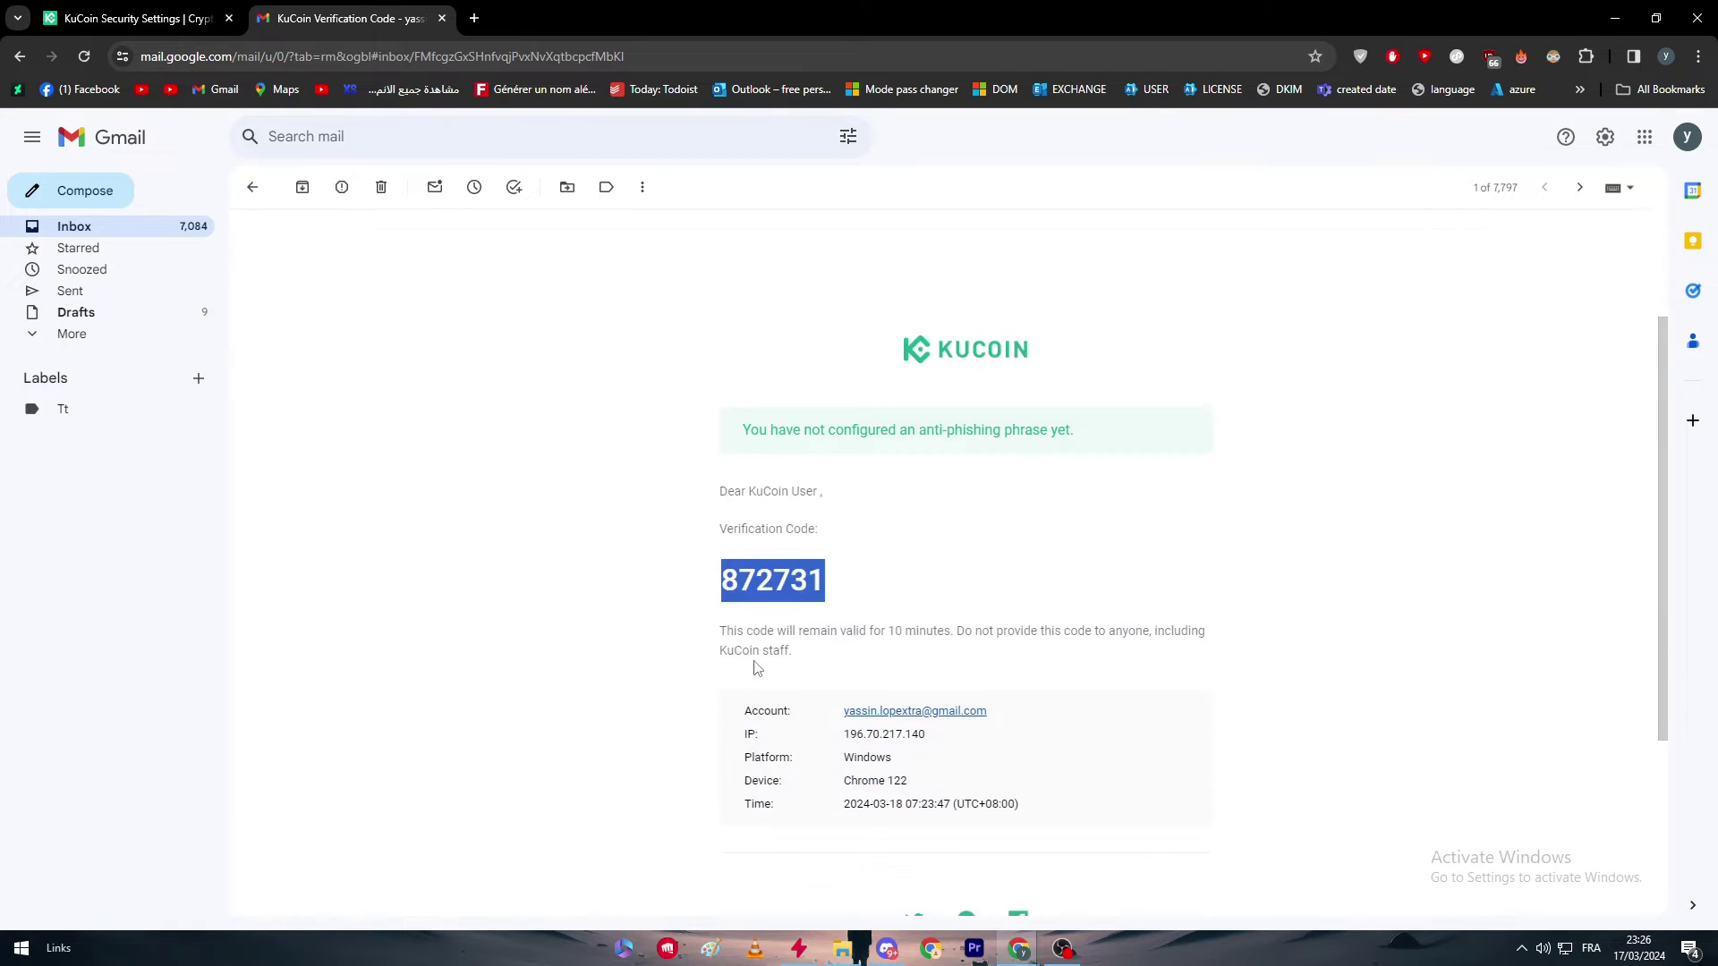
pyautogui.scroll(2, 859, 660)
pyautogui.click(145, 7)
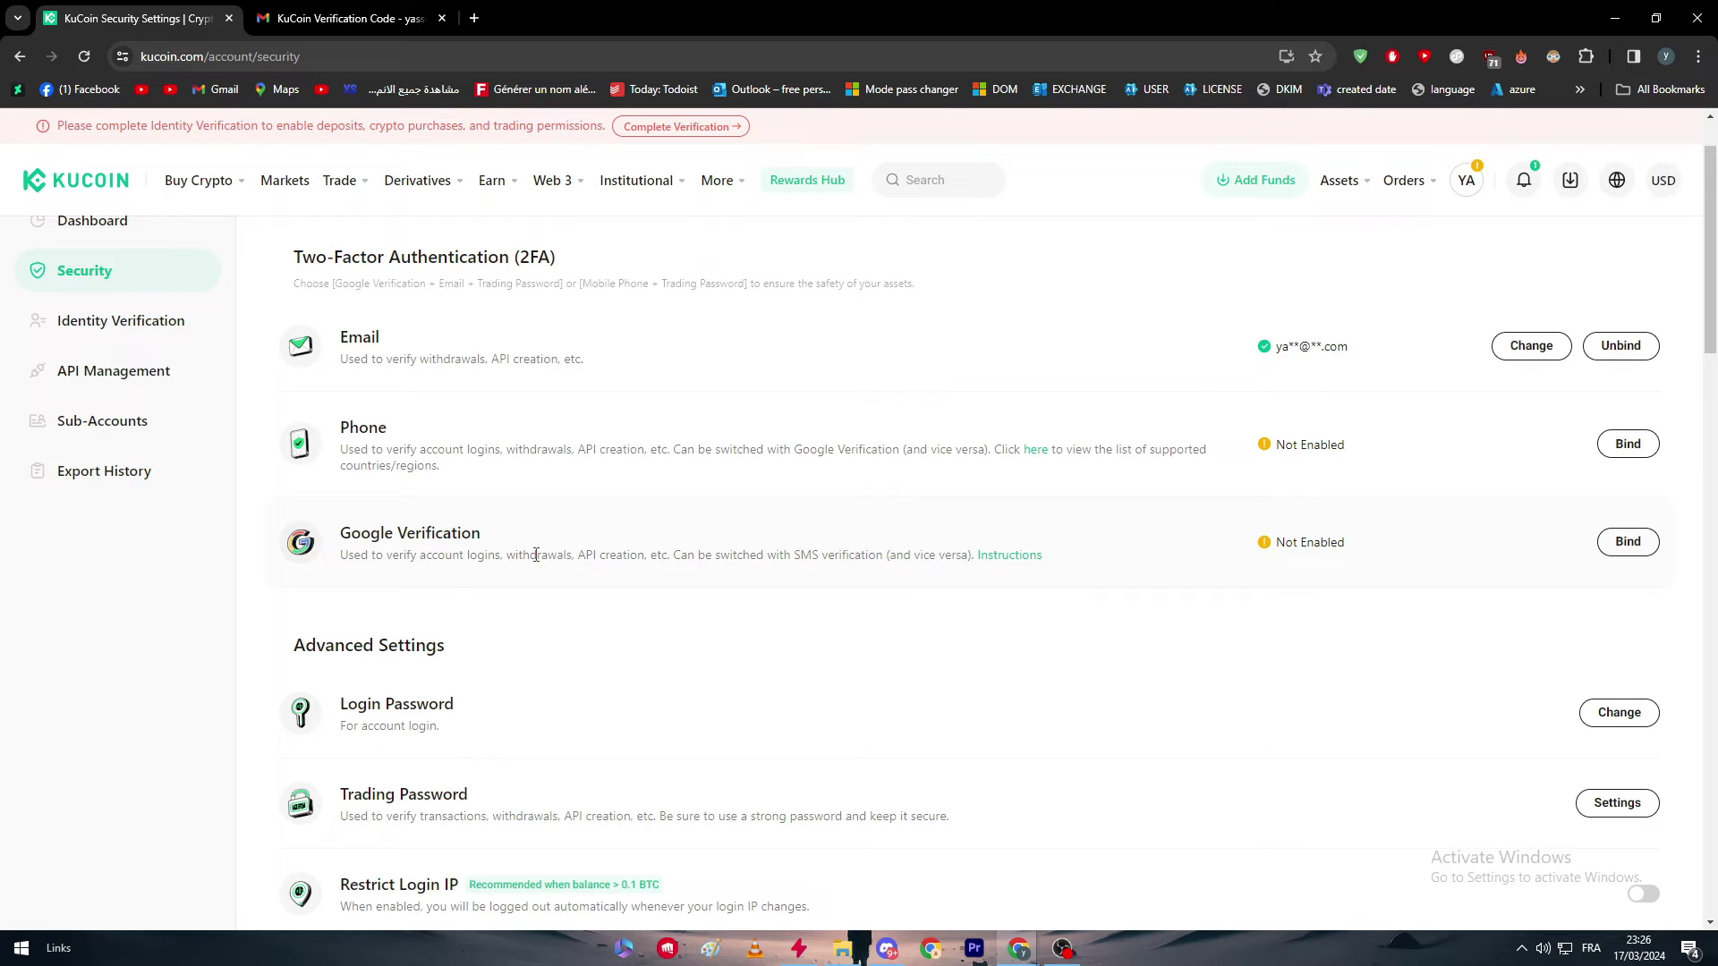
# Step: Search Google for 'google authenticator' in a new tab
pyautogui.click(475, 18)
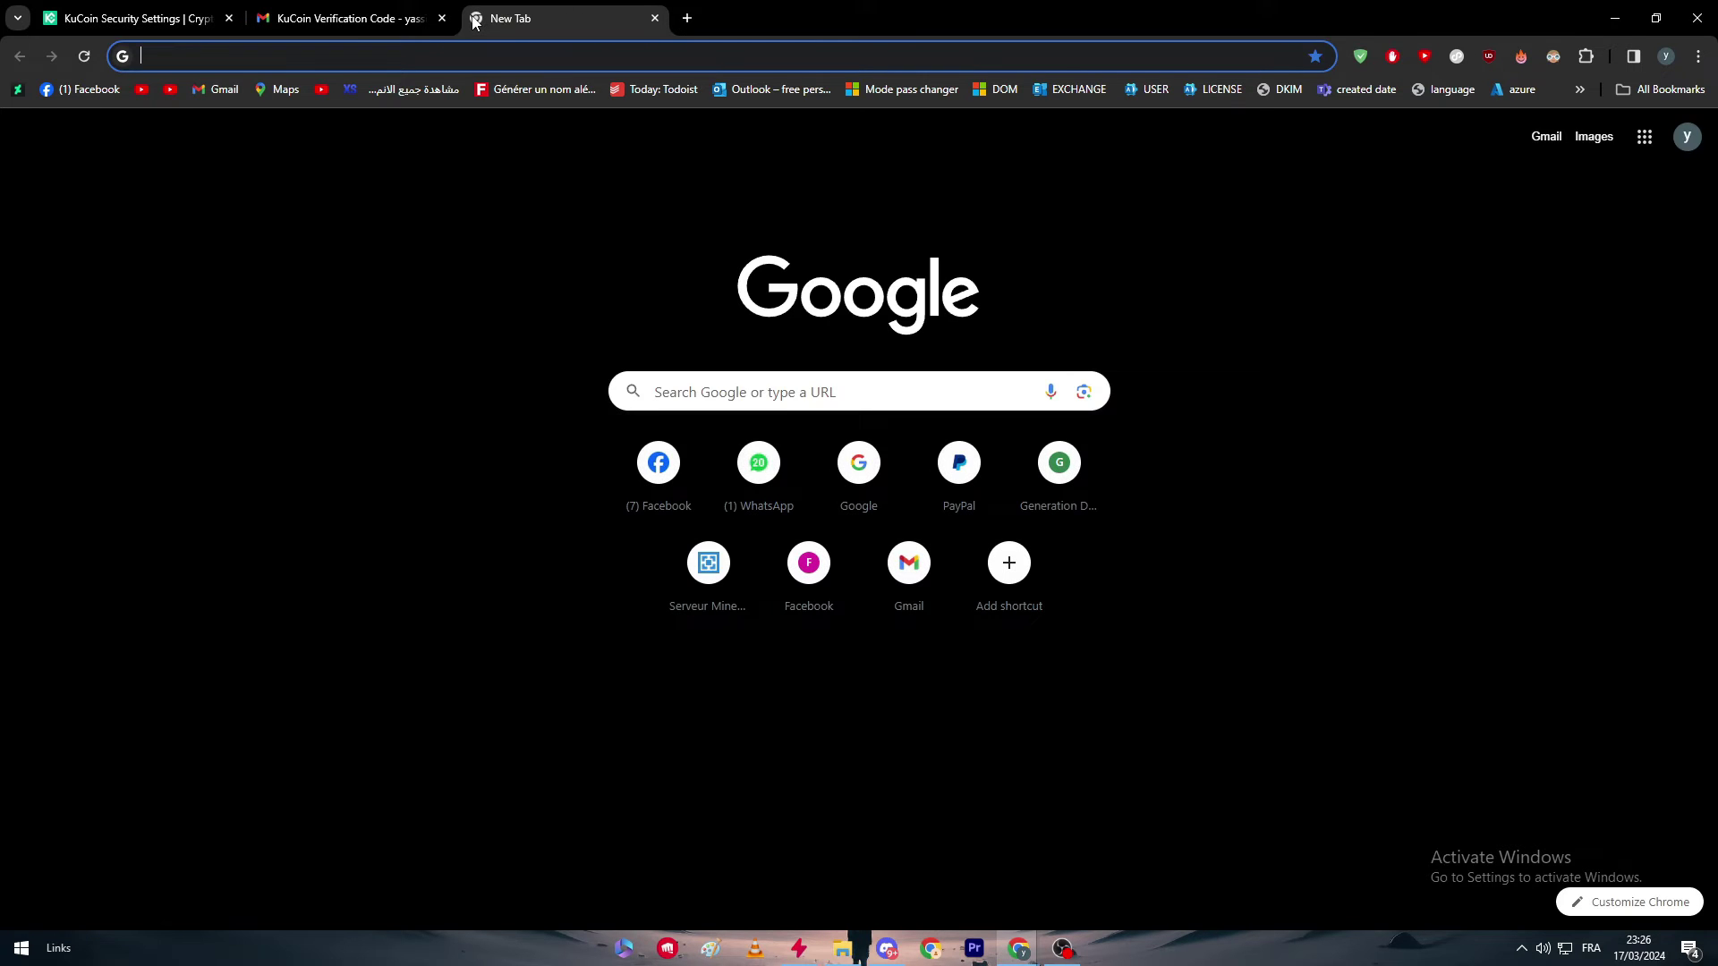
pyautogui.write('google ath')
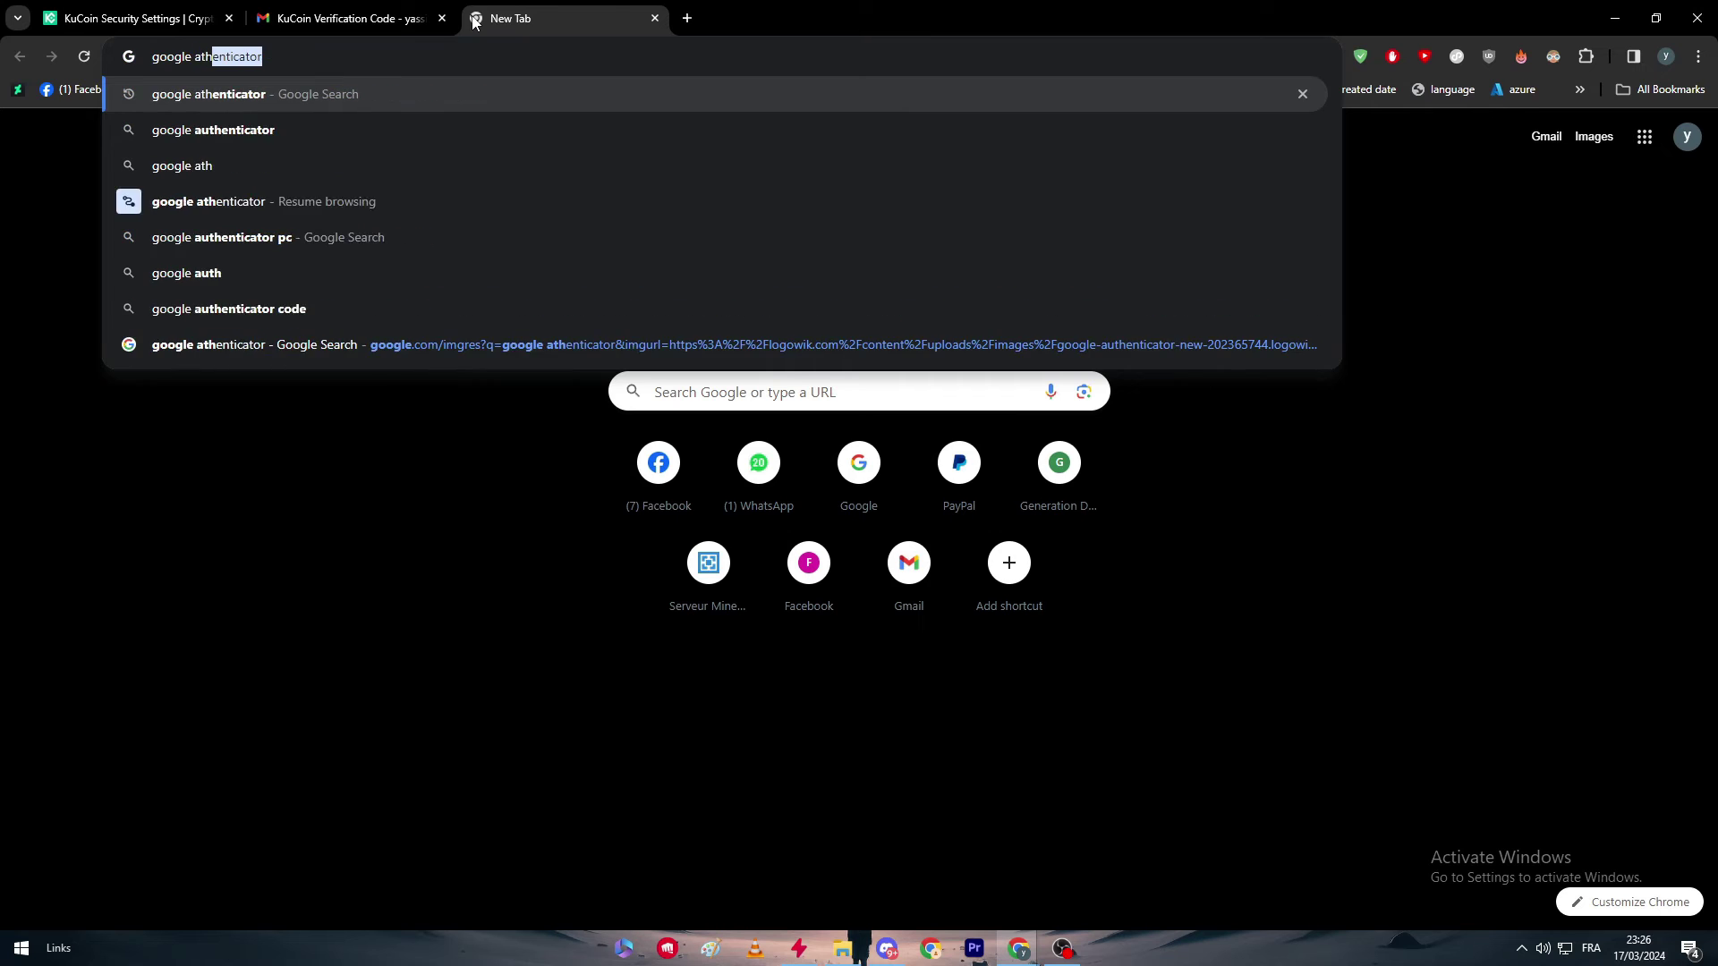
pyautogui.press('Return')
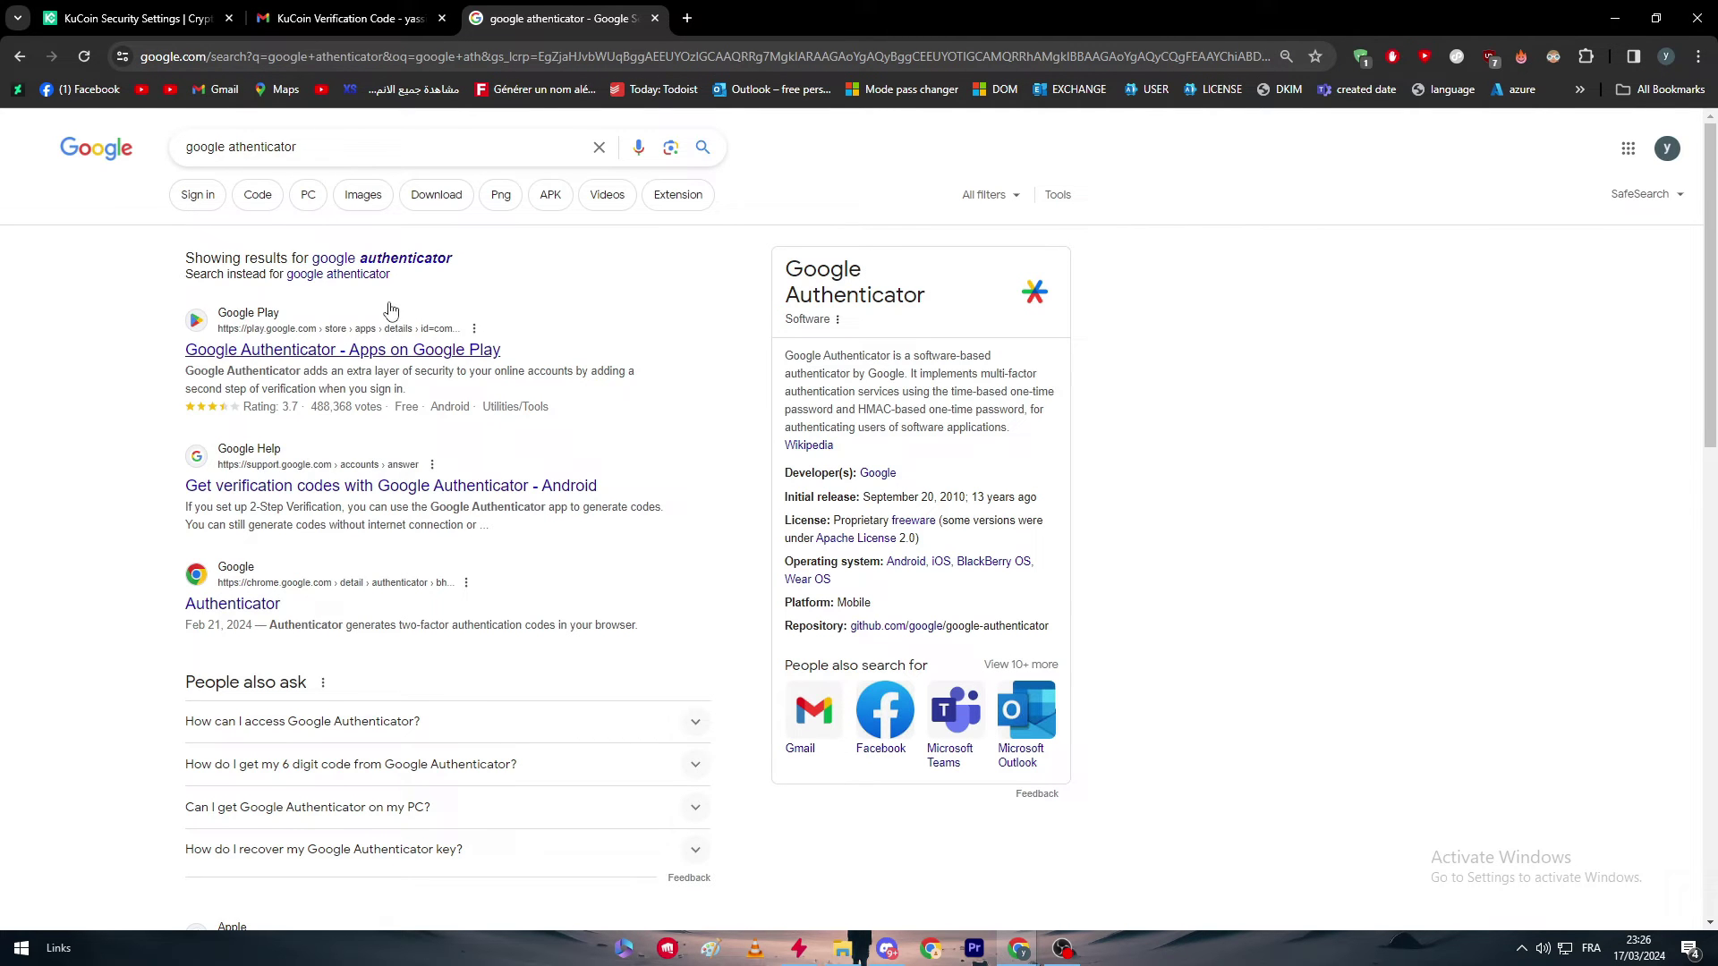
# Step: Enlarge the Google Authenticator logo and view the related Creative Bloq logo image
pyautogui.click(1035, 292)
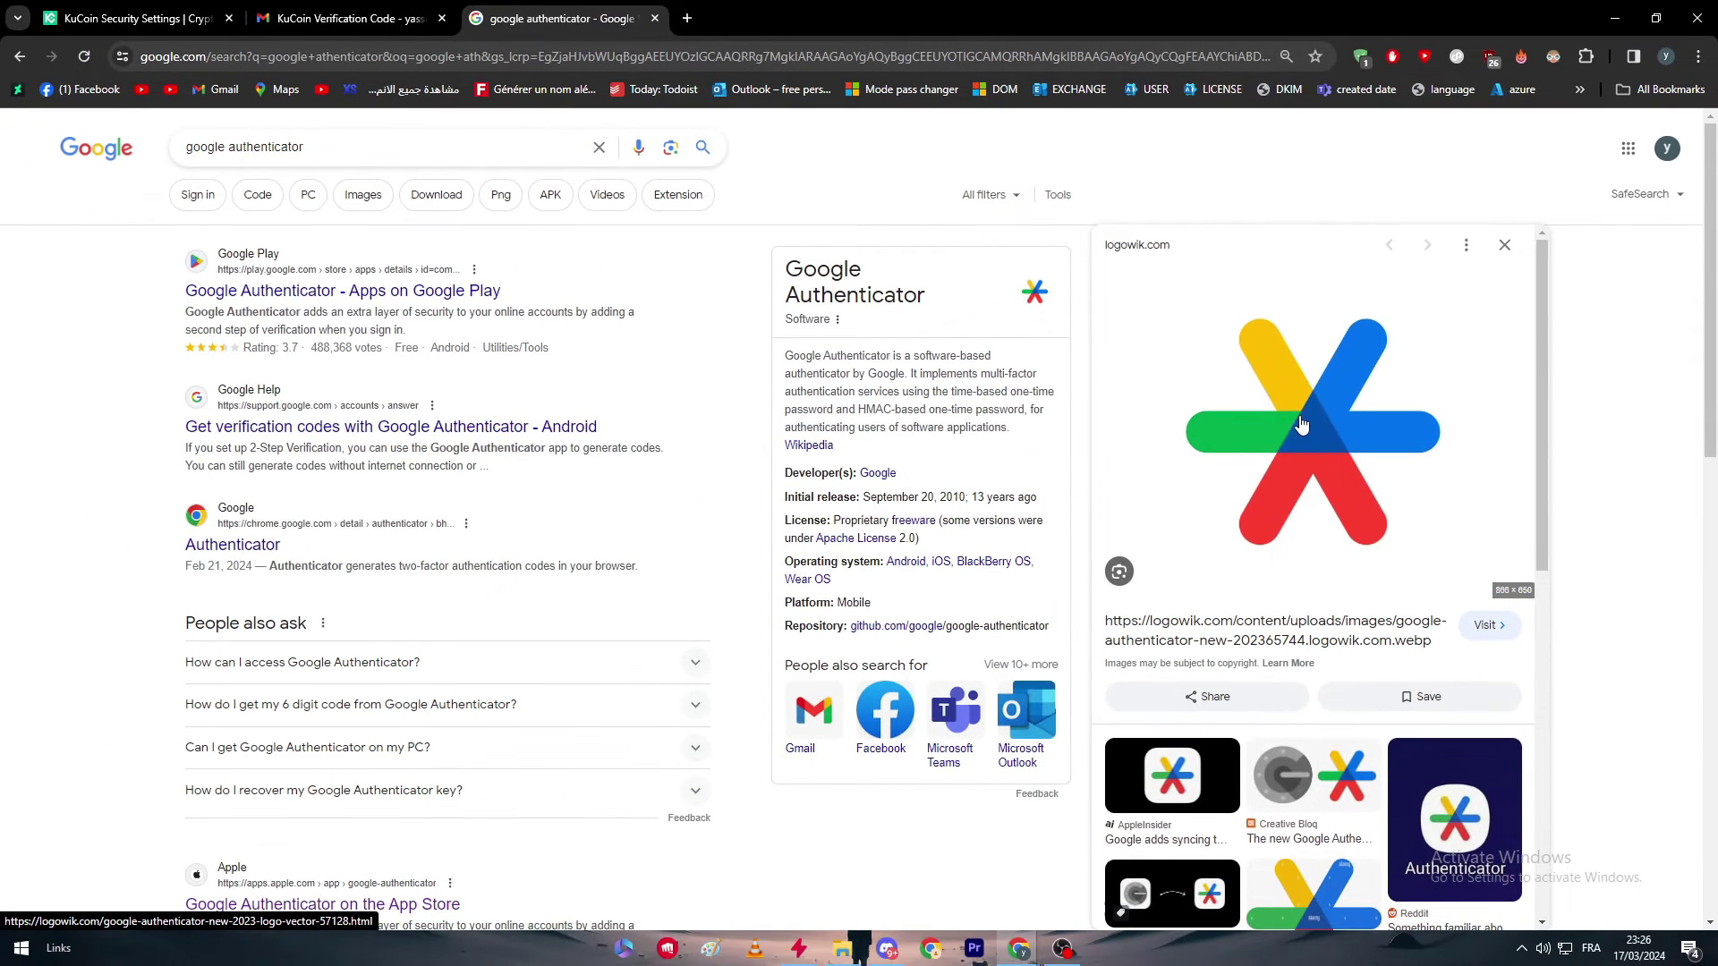
pyautogui.click(1306, 775)
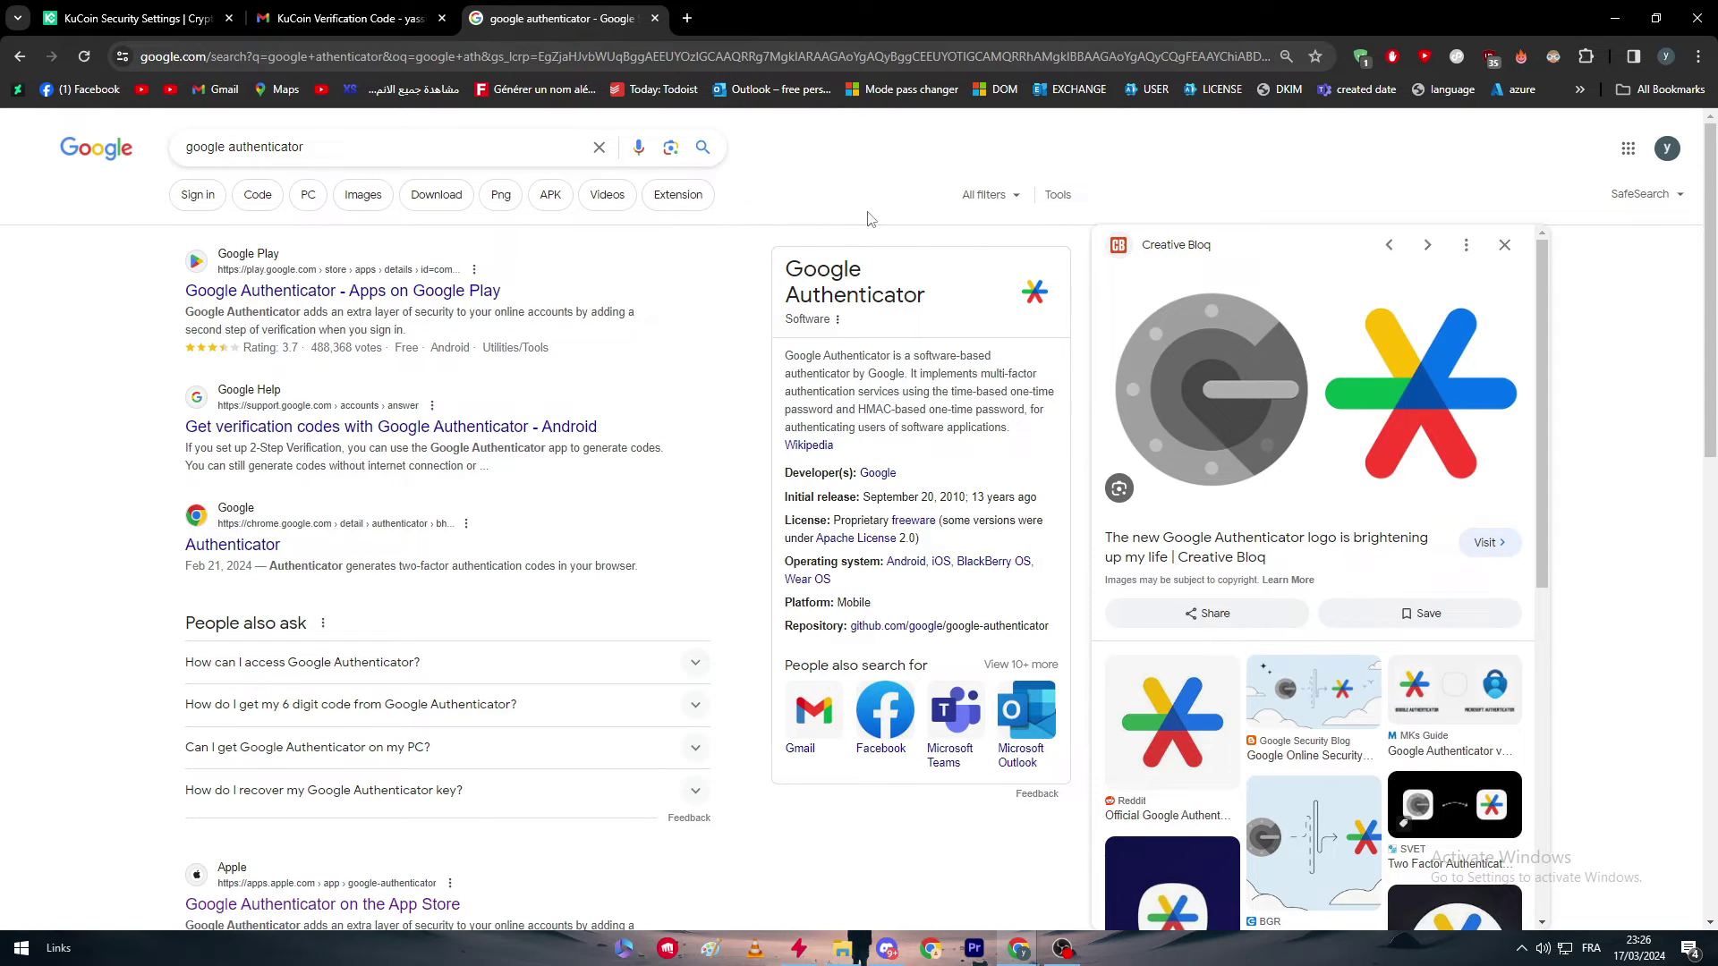
pyautogui.scroll(-5, 1215, 448)
pyautogui.scroll(5, 1214, 447)
pyautogui.tripleClick(284, 158)
# Step: Search image results for 'microsoft authenticator' and enlarge the Kaspersky app screenshot
pyautogui.write('micros')
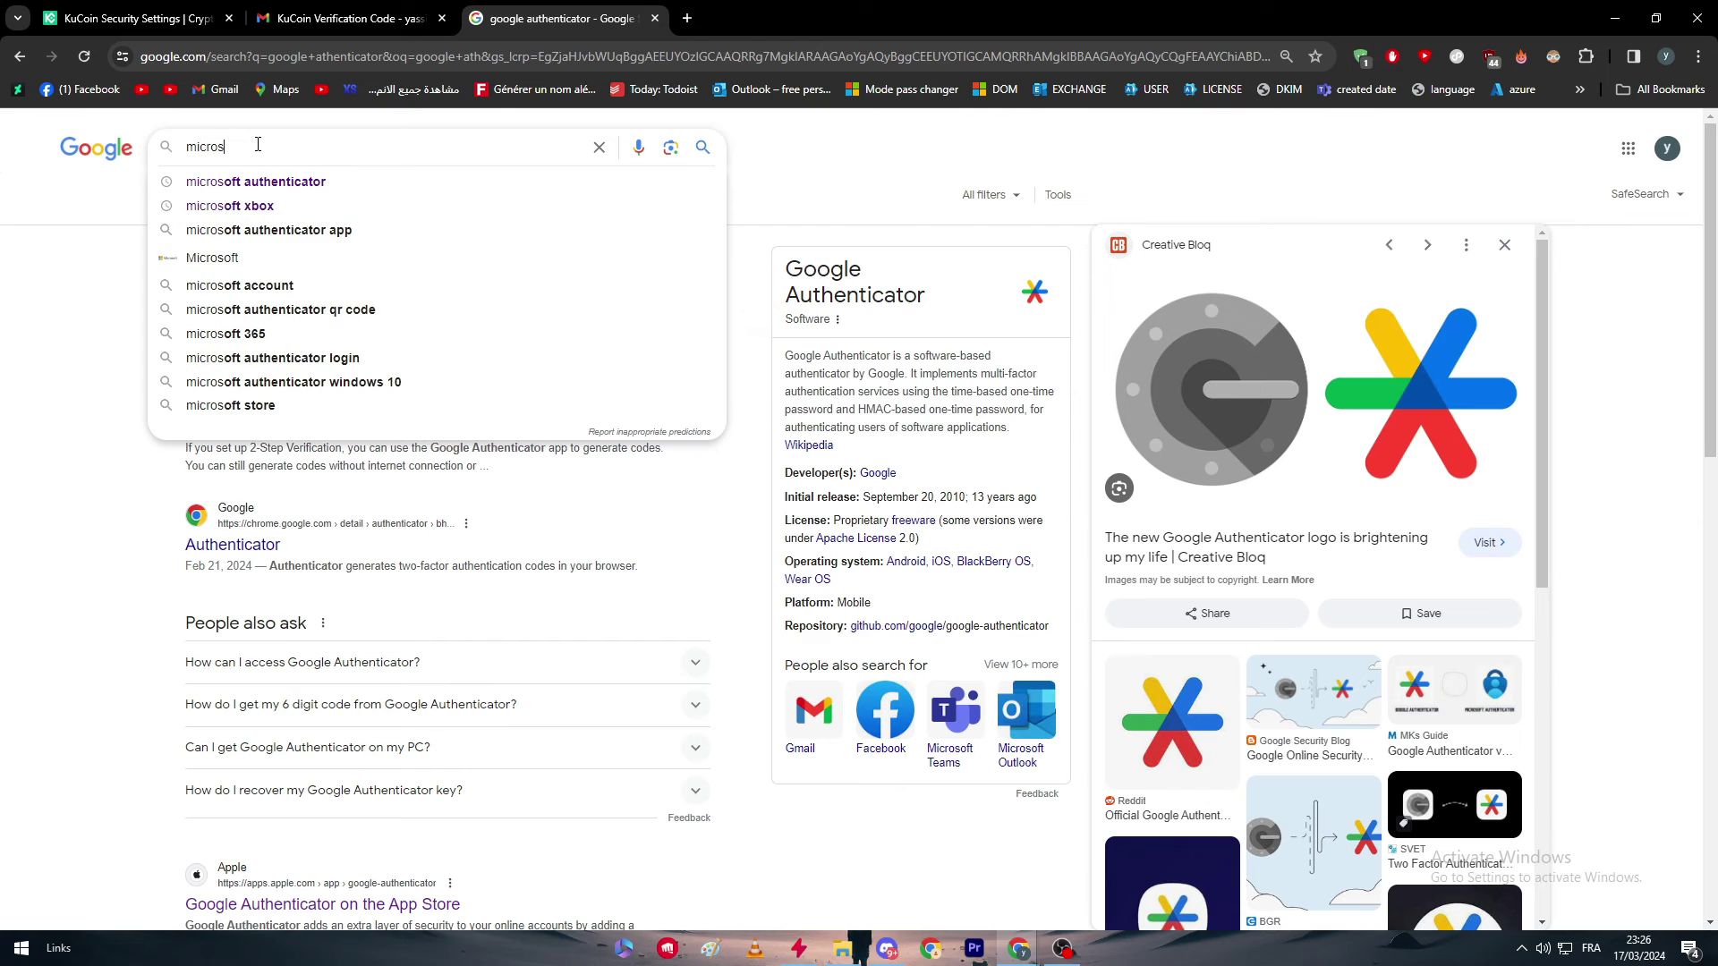
pyautogui.press('Down')
pyautogui.press('Return')
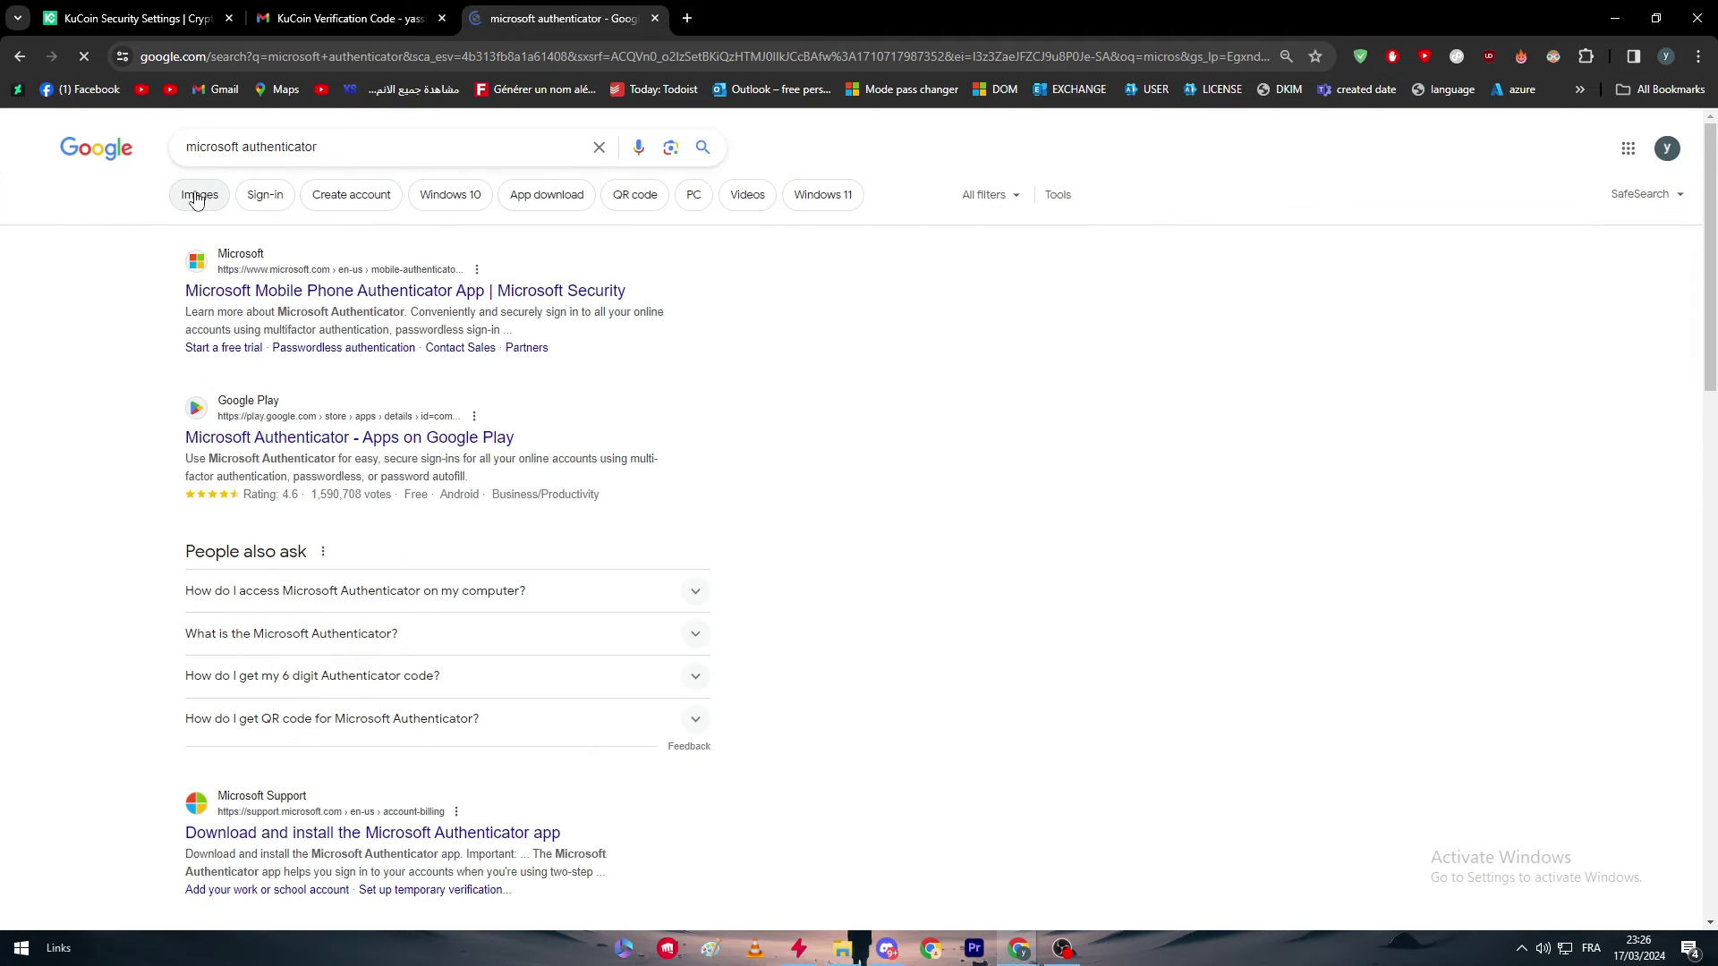
pyautogui.click(204, 197)
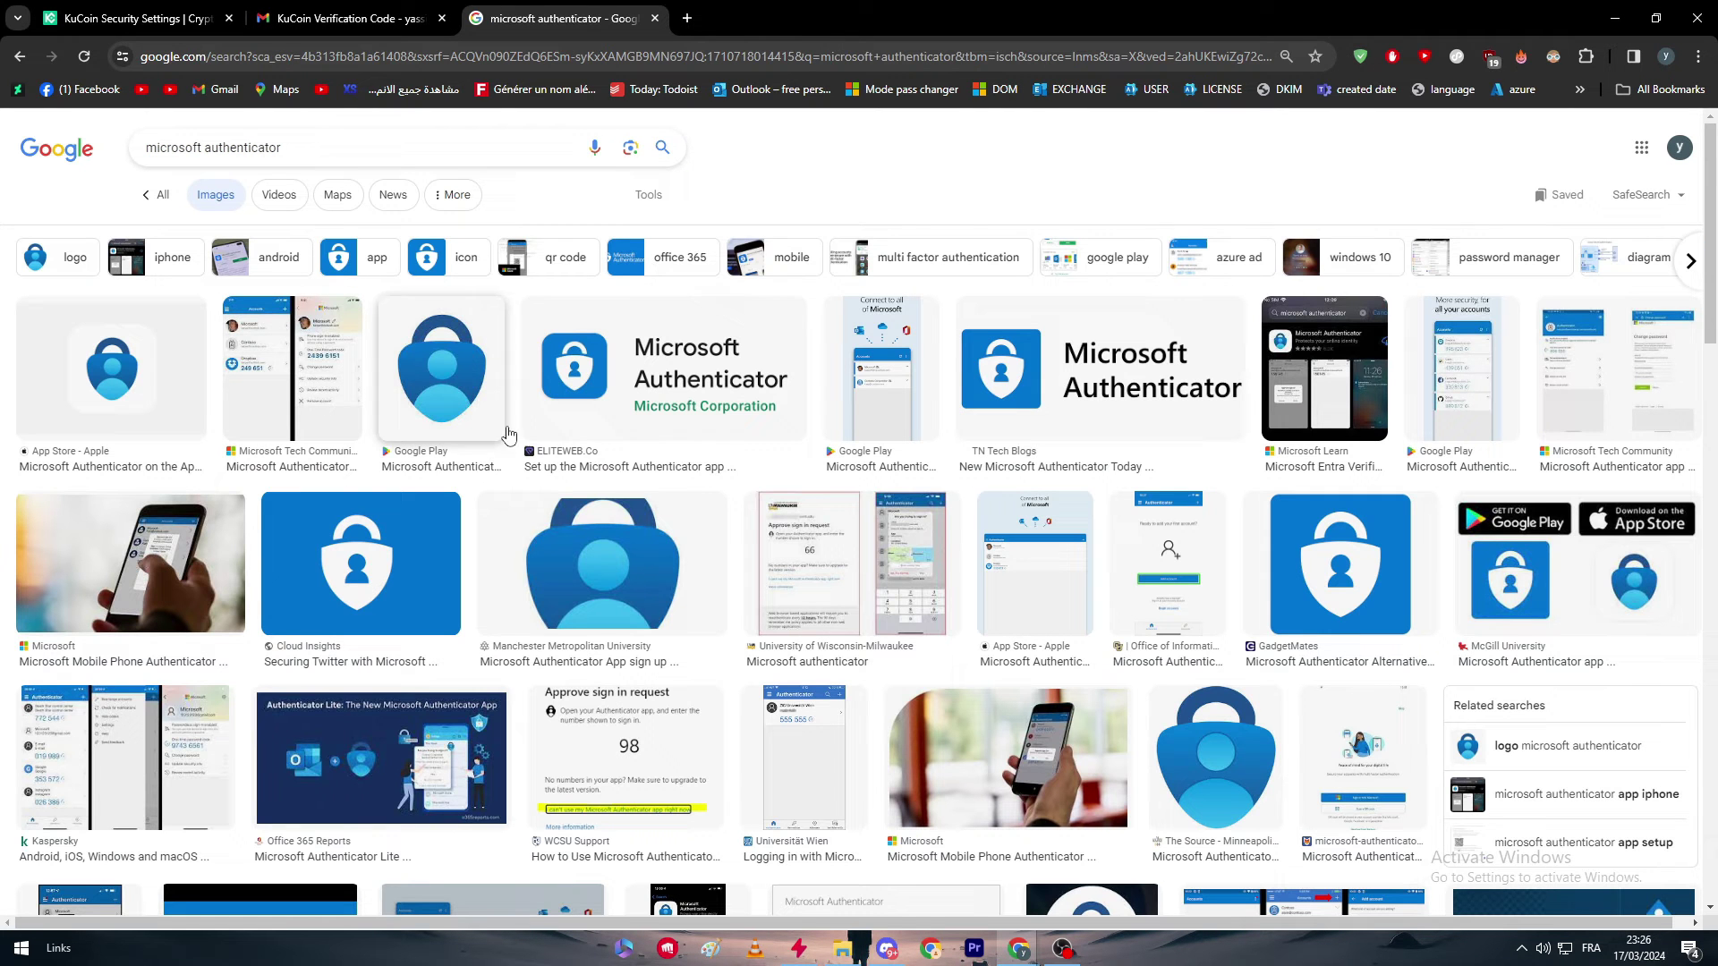
pyautogui.click(70, 710)
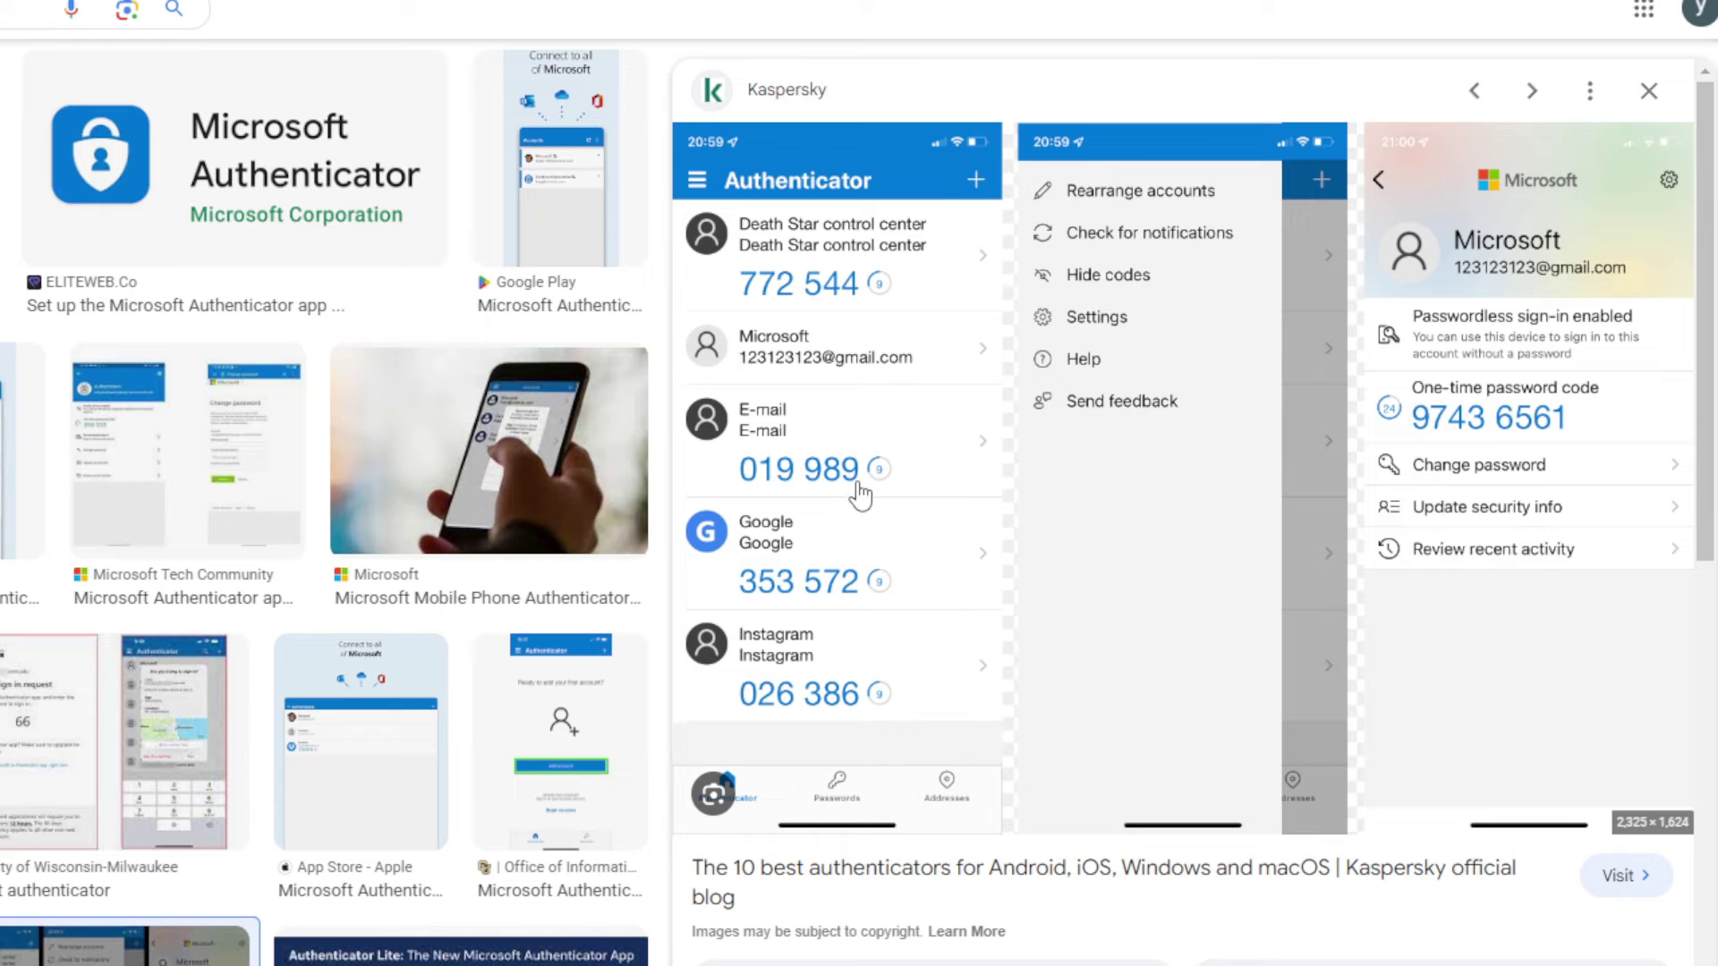
# Step: Scroll through the authenticator app screenshots, then return to the KuCoin Security Settings
pyautogui.scroll(-2, 884, 490)
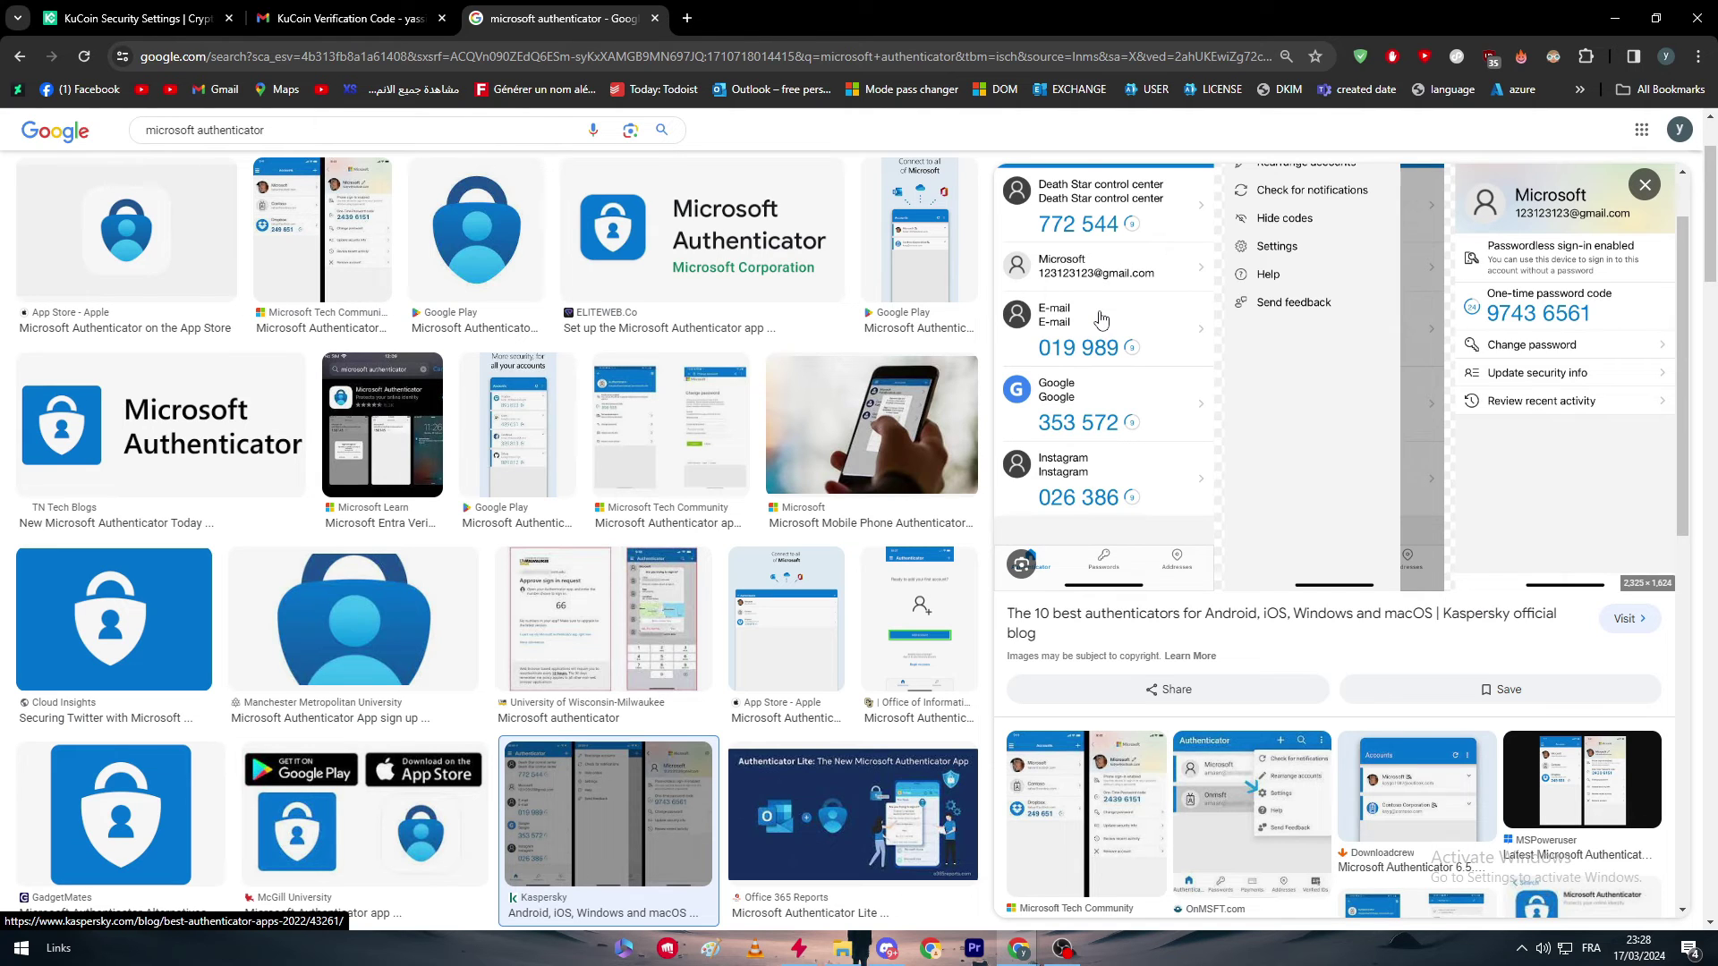
pyautogui.click(134, 18)
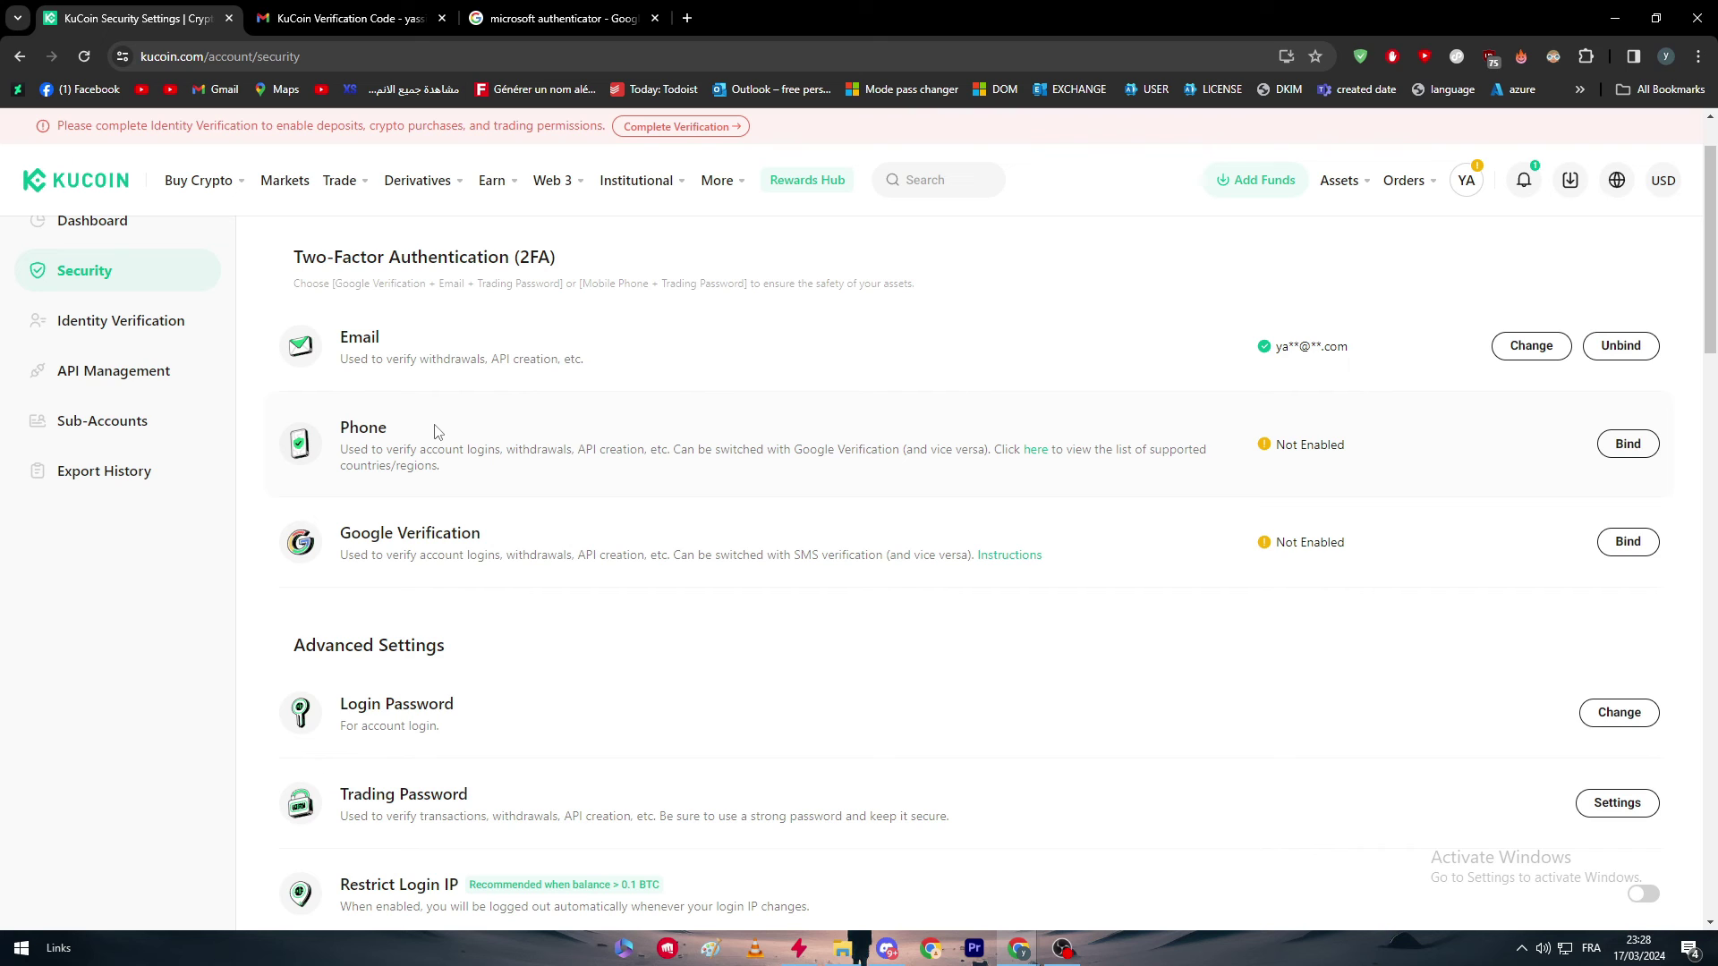
# Step: Show the Security: Low tooltip explaining which 2FA combinations raise the rating
pyautogui.scroll(1, 1378, 452)
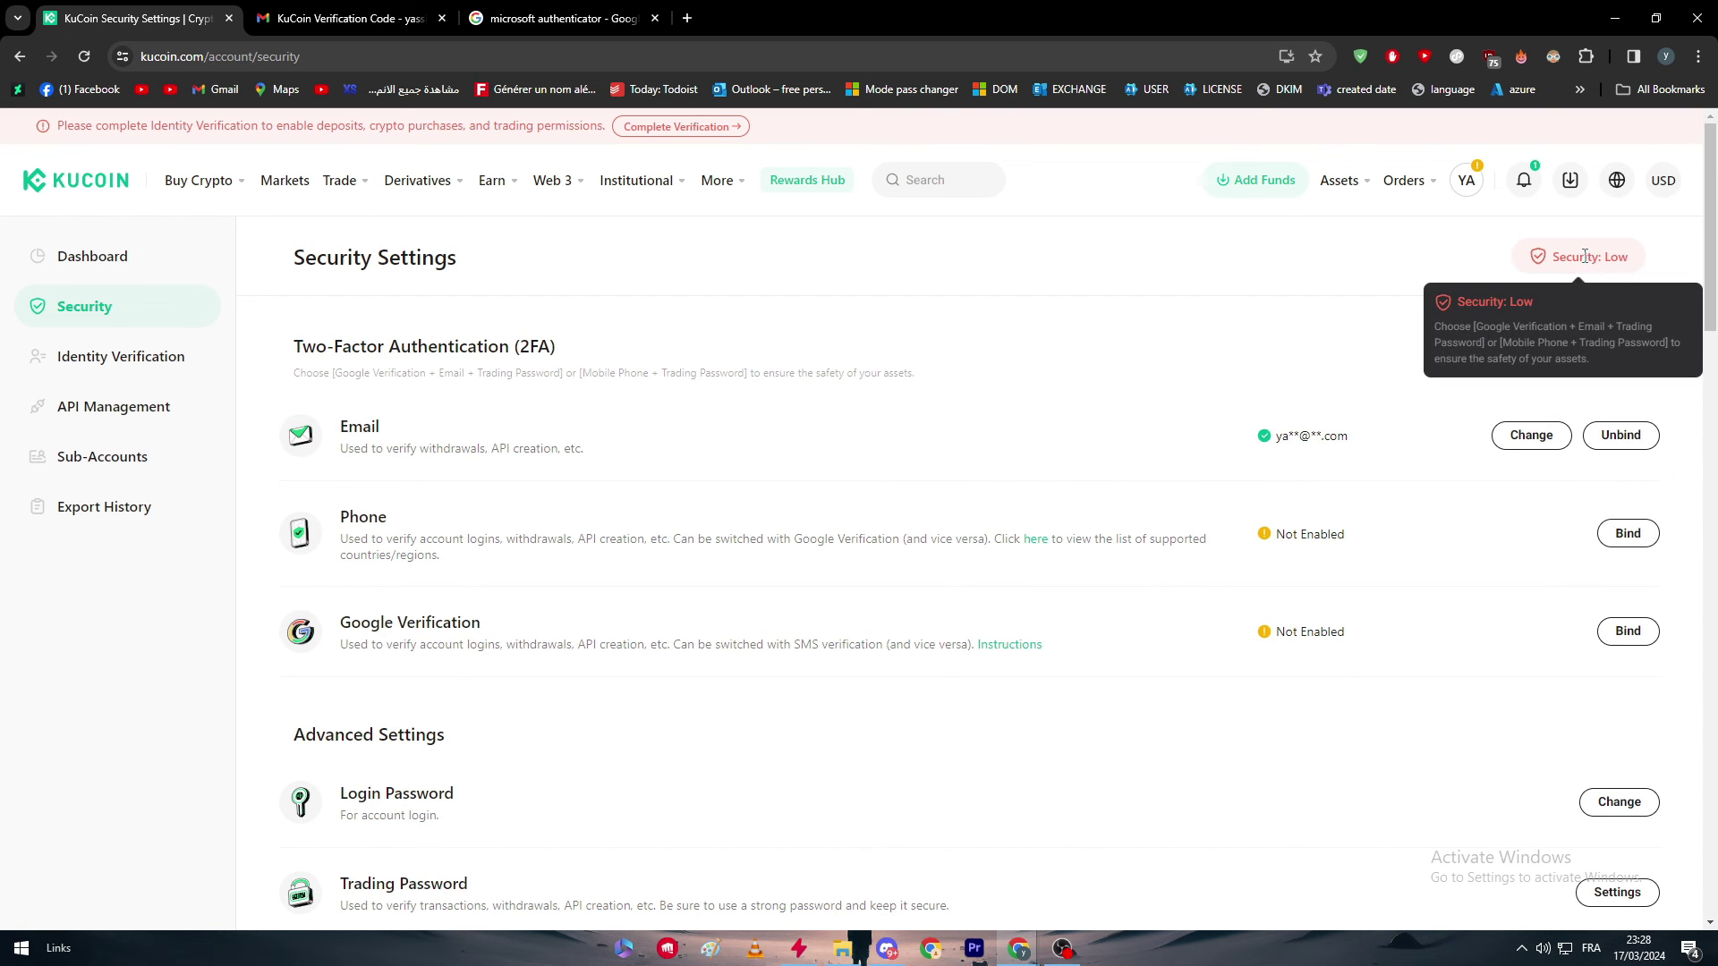
pyautogui.moveTo(1634, 267)
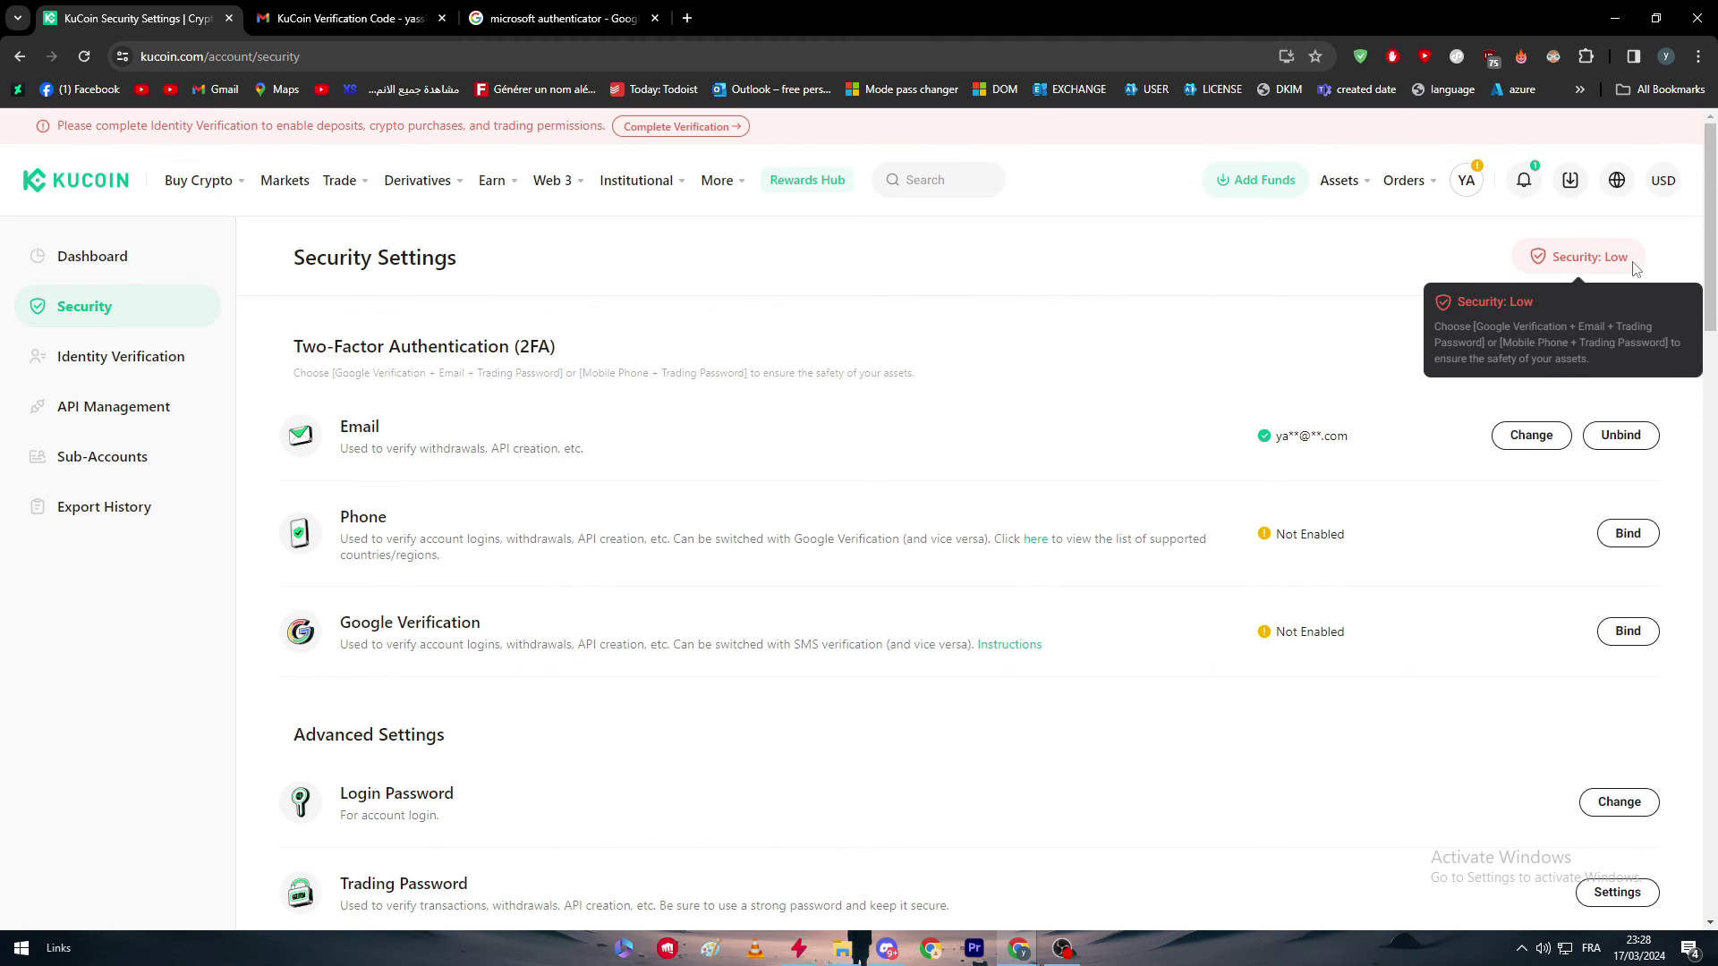